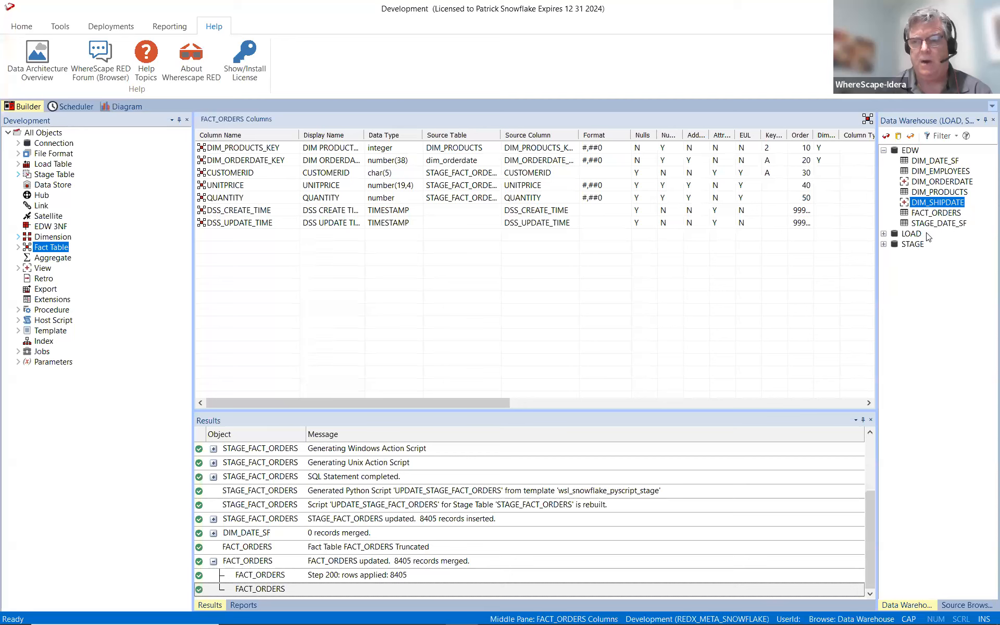
Clear all logged results and browse the Northwind source connection with tables and views across all schemas.
{"action": "right_click", "coordinate": [453, 486]}
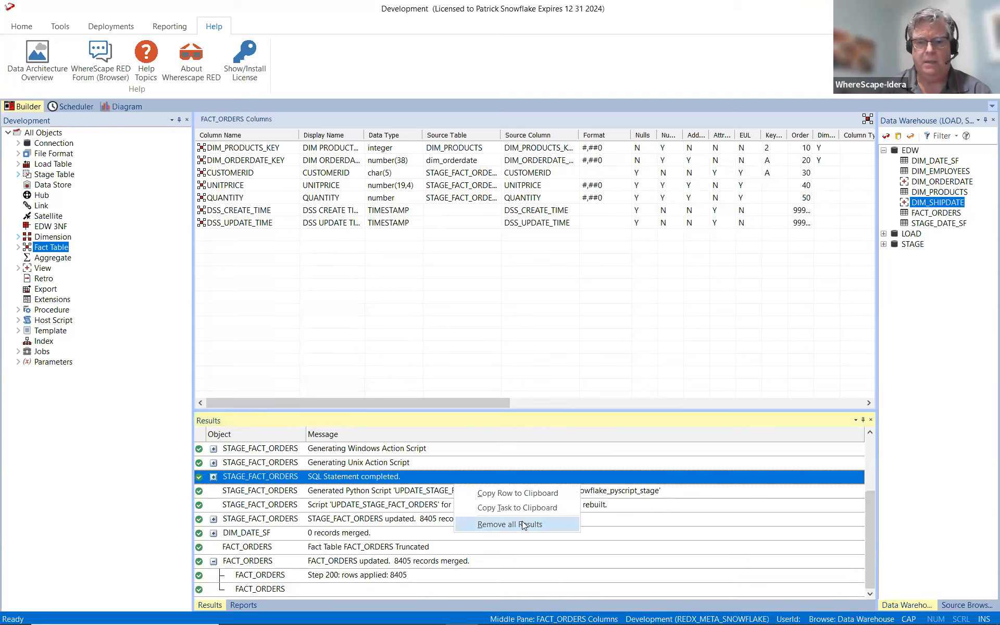
{"action": "left_click", "coordinate": [522, 522]}
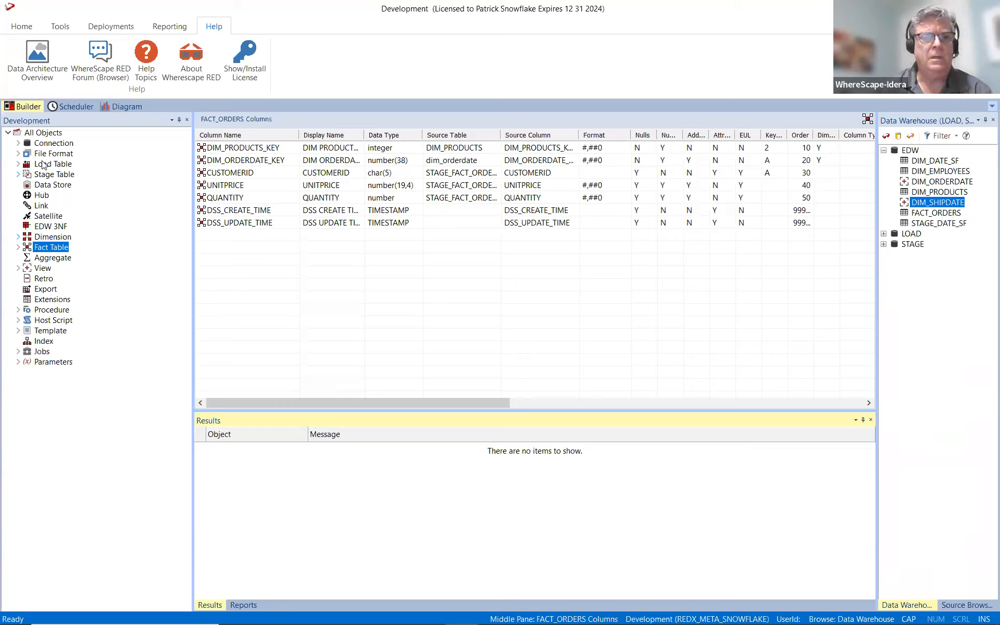
{"action": "left_click", "coordinate": [18, 145]}
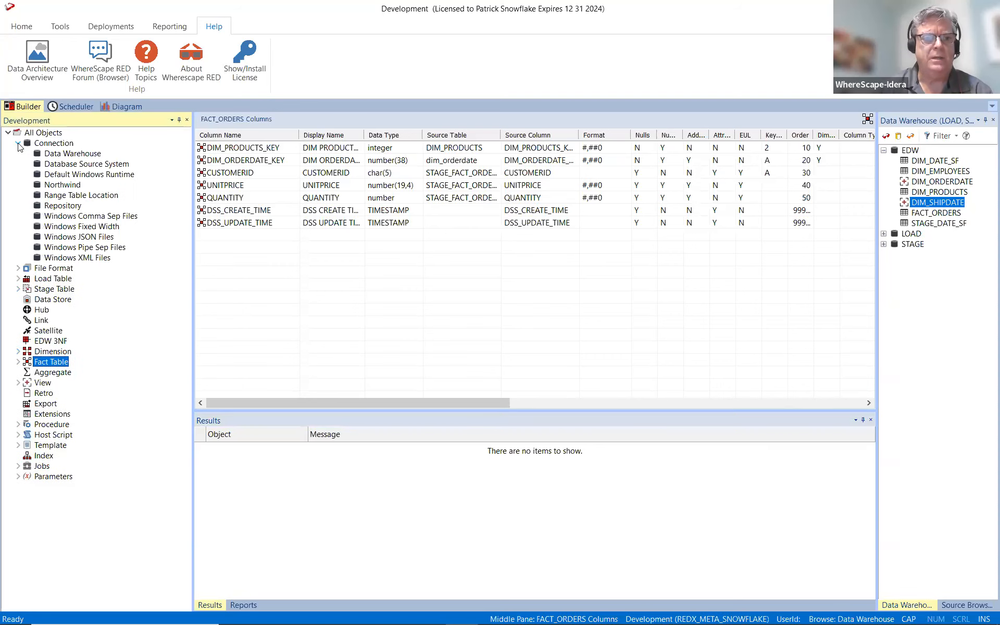
{"action": "left_click", "coordinate": [63, 184]}
{"action": "right_click", "coordinate": [75, 187]}
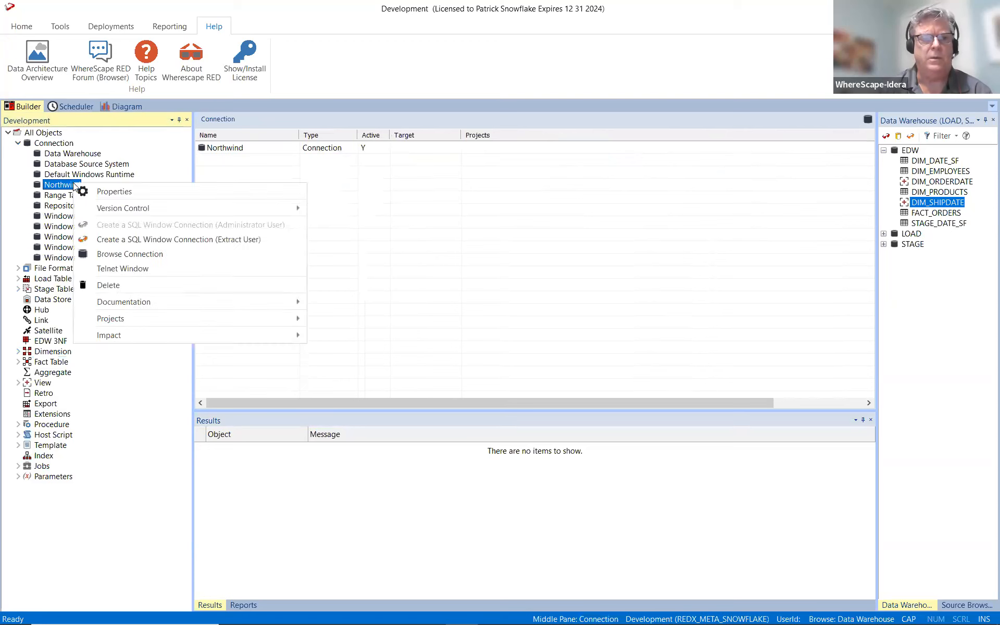
{"action": "left_click", "coordinate": [115, 254]}
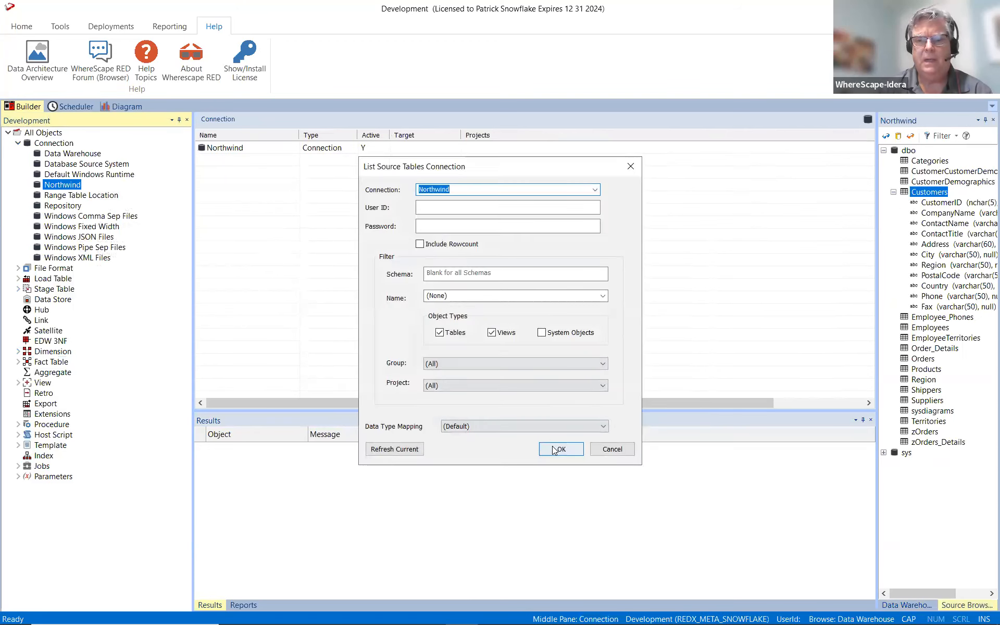
{"action": "left_click", "coordinate": [555, 449]}
{"action": "left_click", "coordinate": [883, 150]}
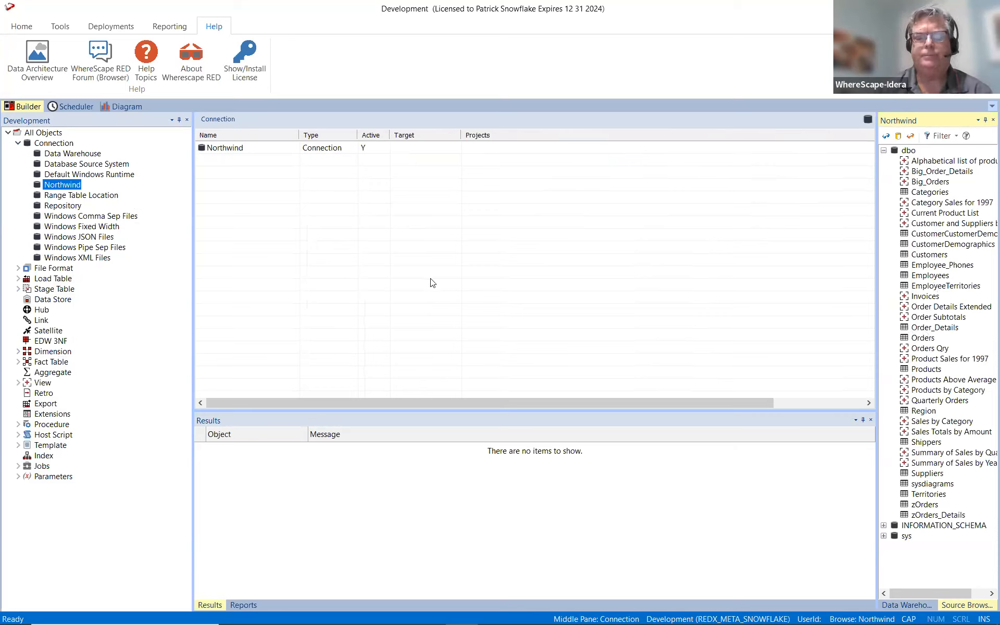
Add load table LOAD_CUSTOMERS from the Northwind Customers table, targeting Data Warehouse:load with data type mapping SNOWFLAKE from SQL Server.
{"action": "left_click", "coordinate": [57, 280]}
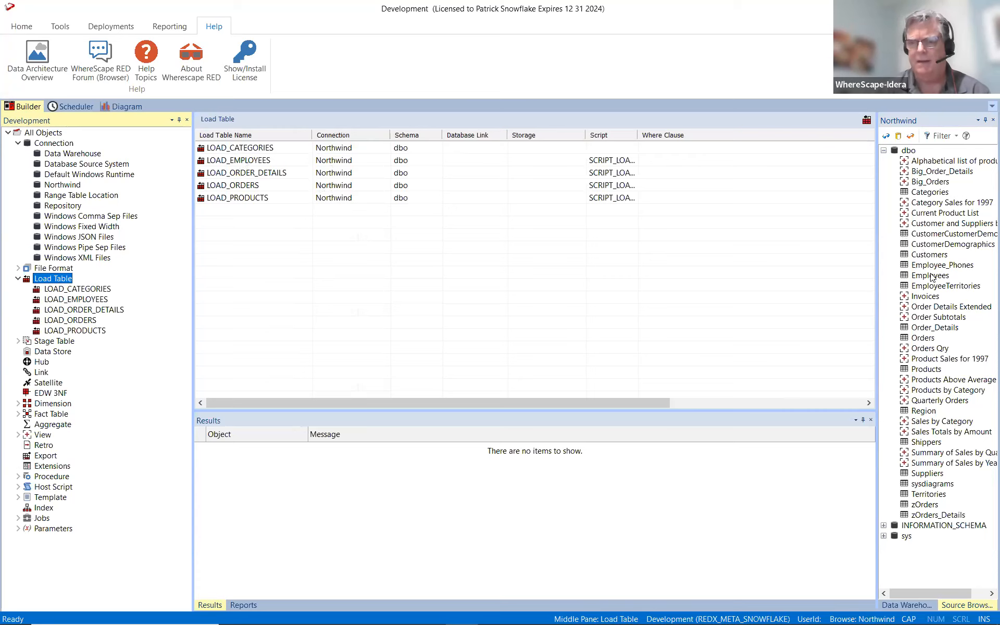
{"action": "left_click", "coordinate": [923, 254]}
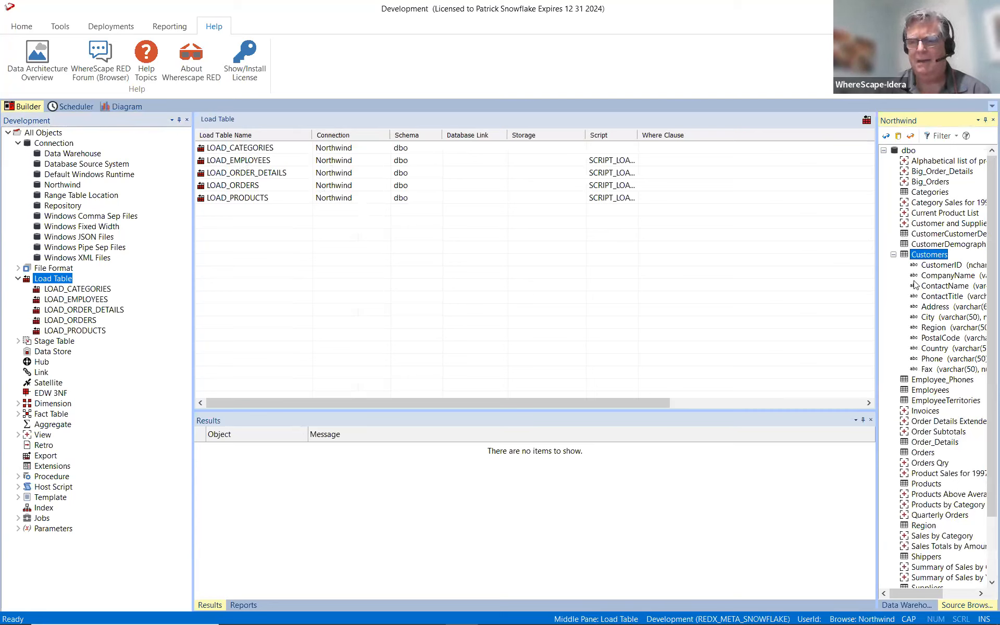
{"action": "left_click_drag", "start_coordinate": [914, 263], "coordinate": [742, 239]}
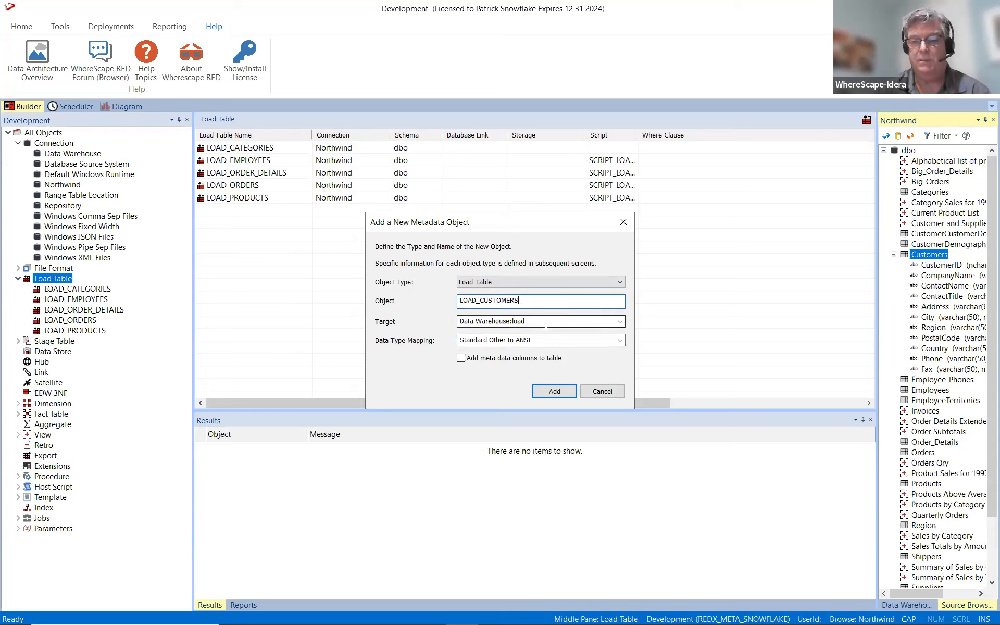
{"action": "left_click", "coordinate": [619, 323]}
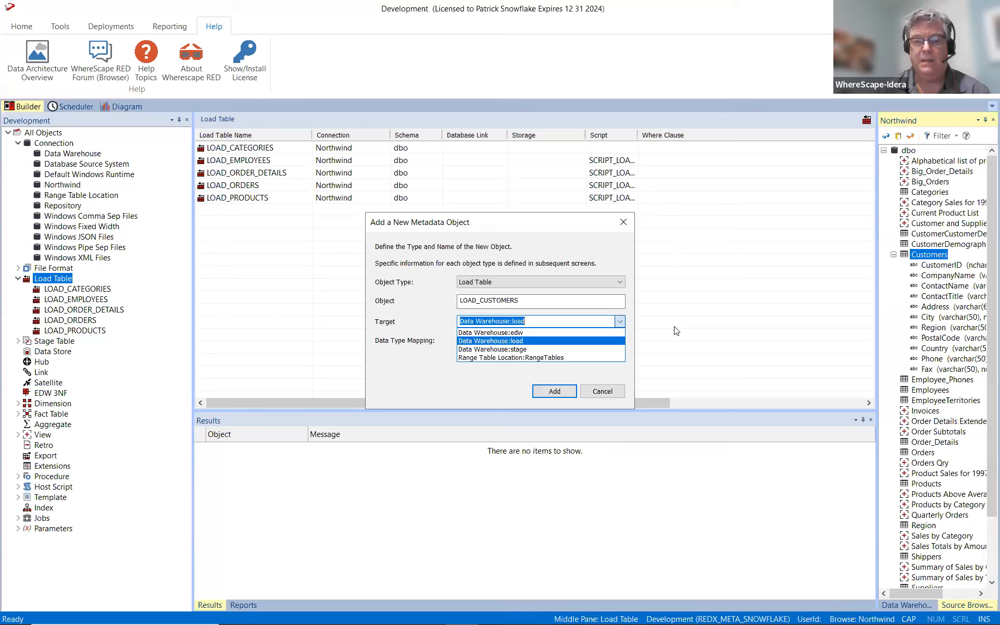
{"action": "left_click", "coordinate": [619, 341]}
{"action": "left_click", "coordinate": [618, 342]}
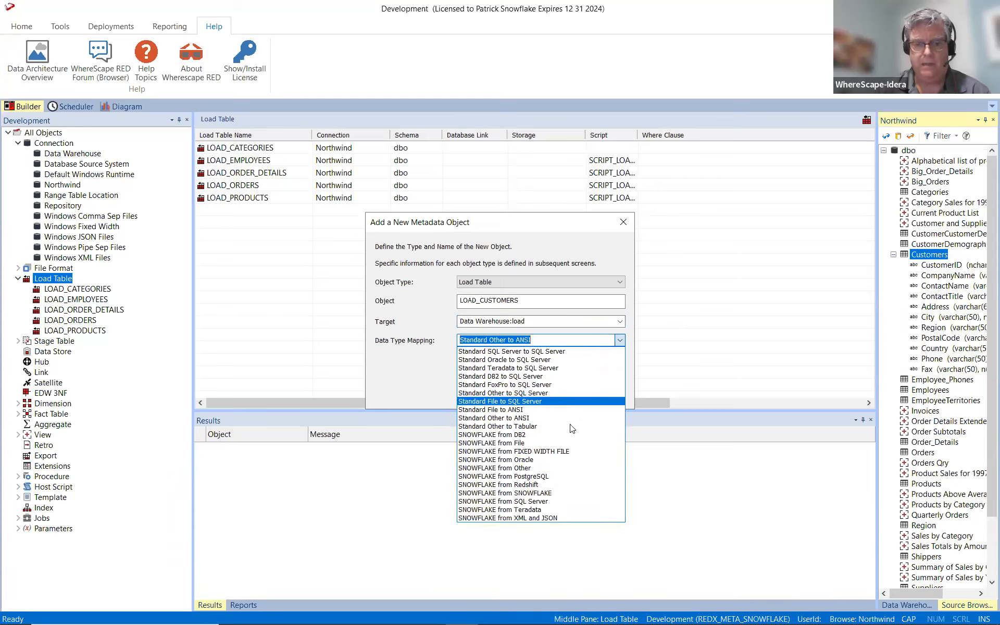
{"action": "left_click", "coordinate": [534, 502]}
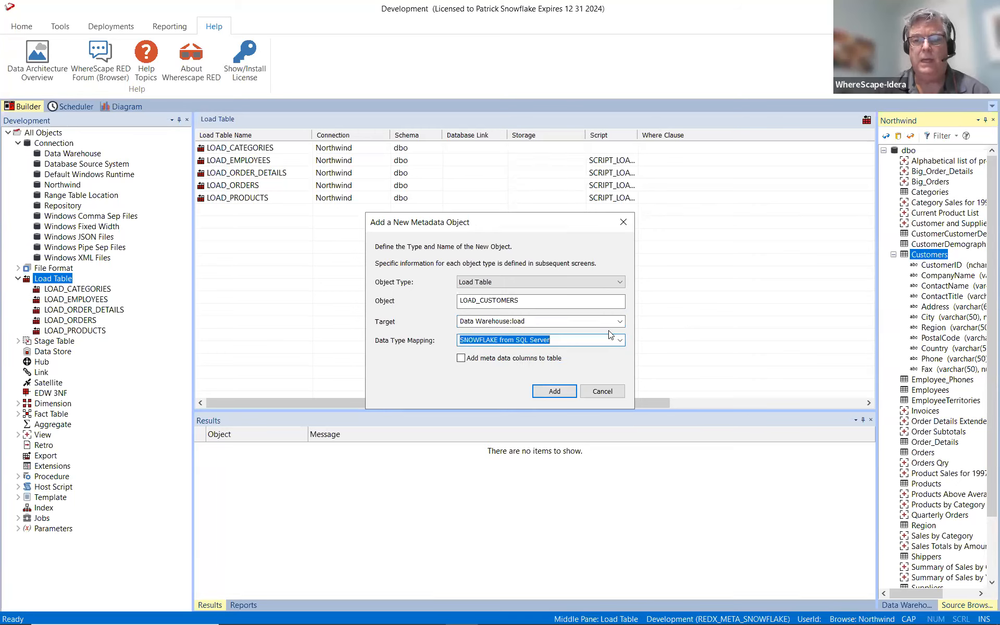
{"action": "left_click", "coordinate": [619, 341]}
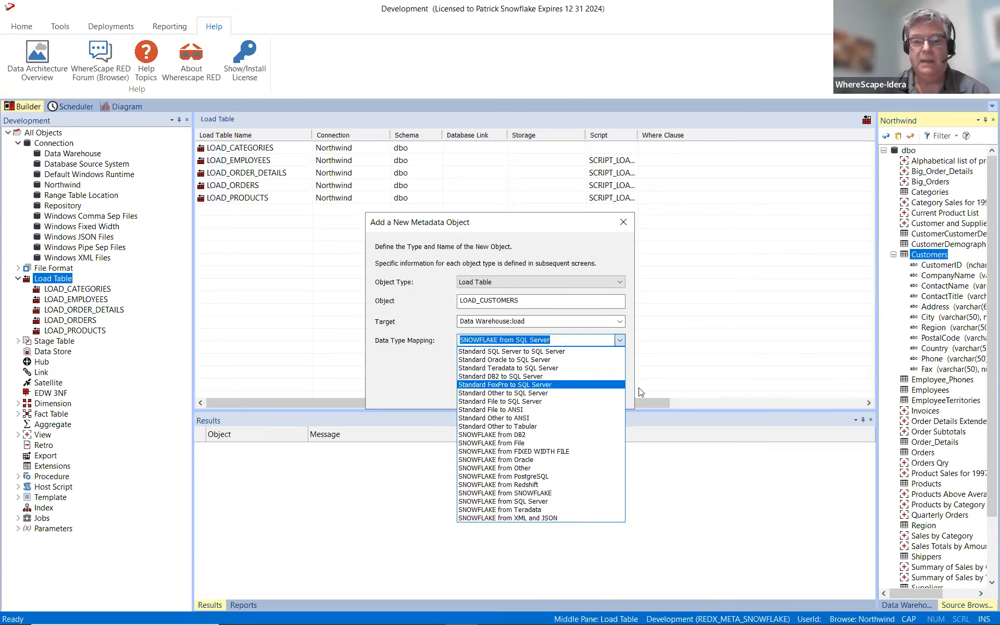
{"action": "left_click", "coordinate": [702, 336]}
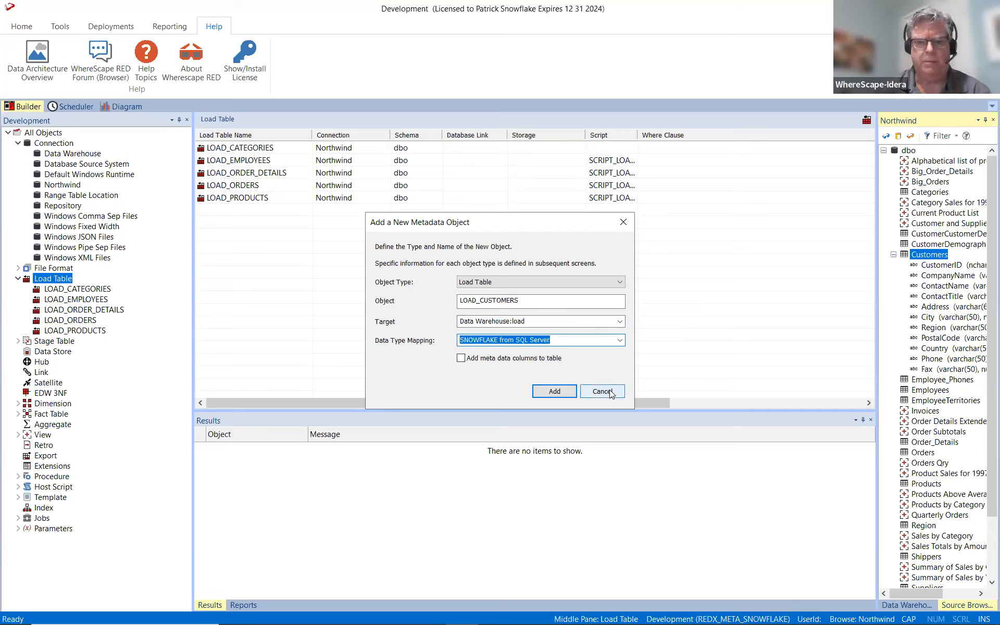
{"action": "left_click", "coordinate": [552, 390]}
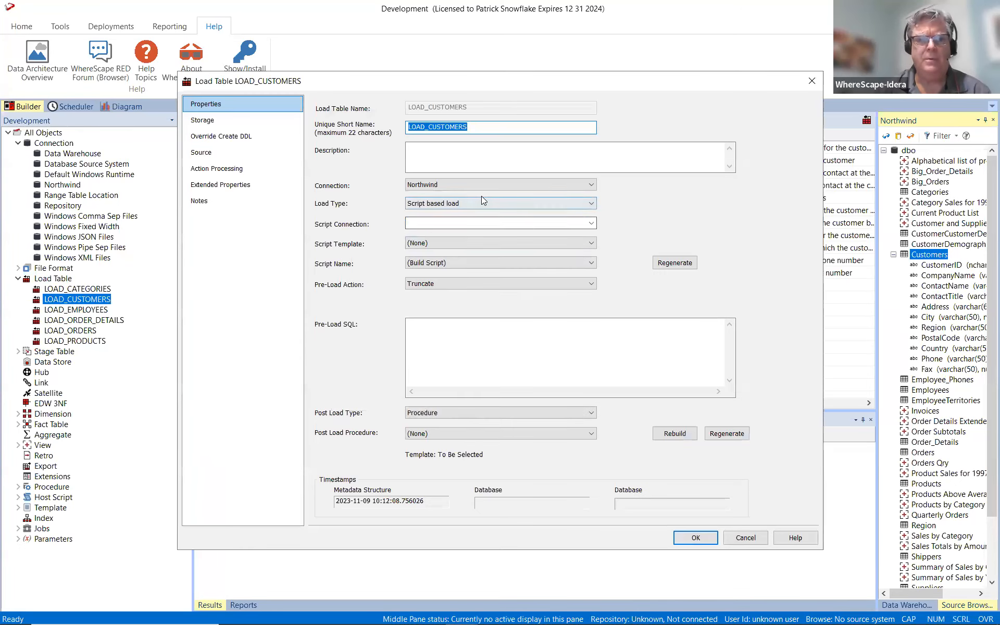
Set LOAD_CUSTOMERS' script connection to Default Windows Runtime and script template to wsl_snowflake_pyscript_load, and create and load the table.
{"action": "left_click", "coordinate": [591, 225]}
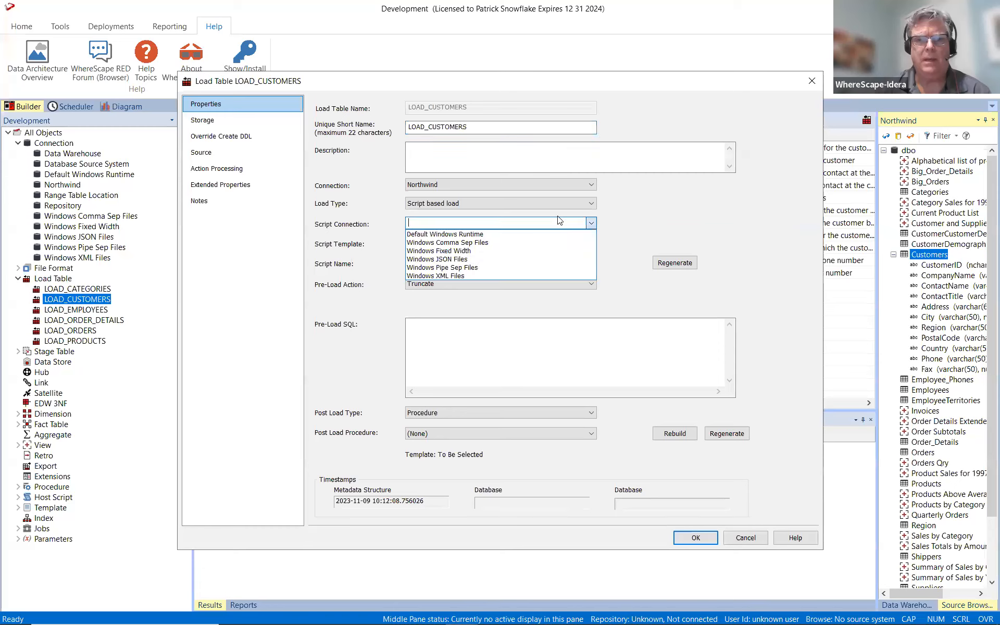
{"action": "left_click", "coordinate": [536, 233]}
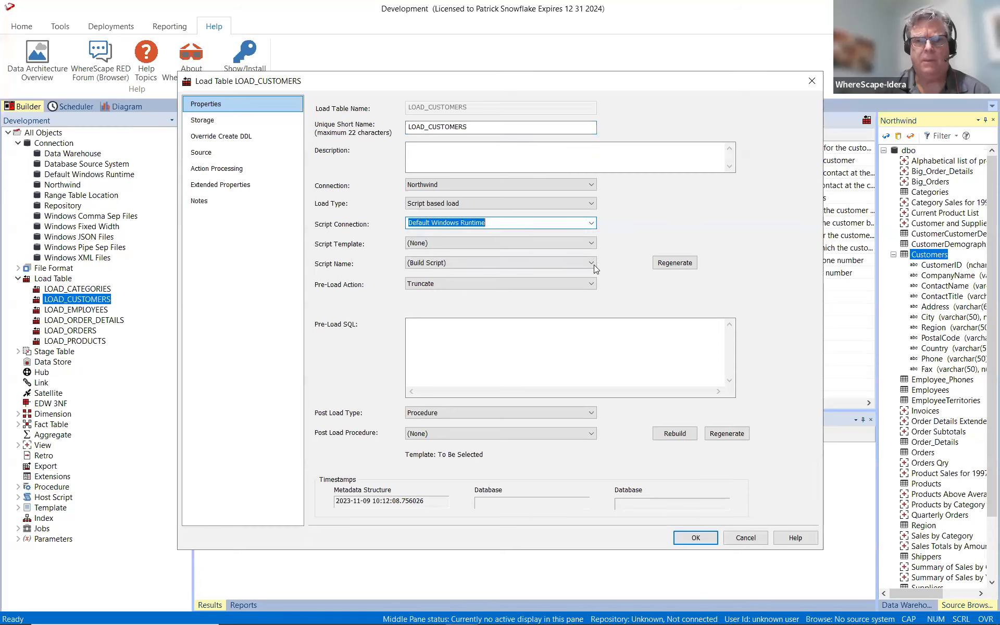
{"action": "left_click", "coordinate": [591, 243]}
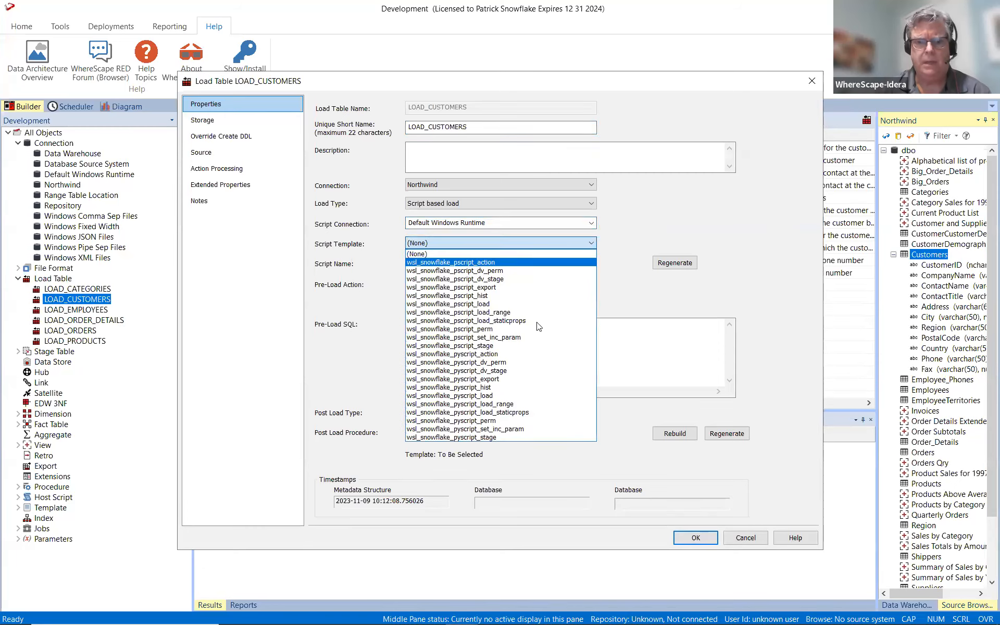
{"action": "left_click", "coordinate": [531, 397]}
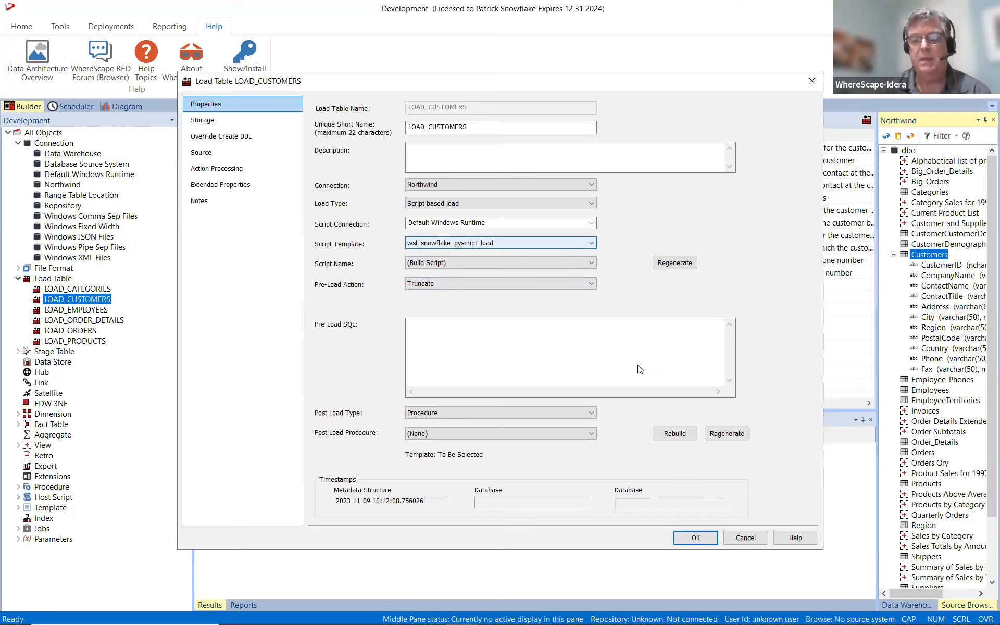
{"action": "left_click", "coordinate": [679, 535]}
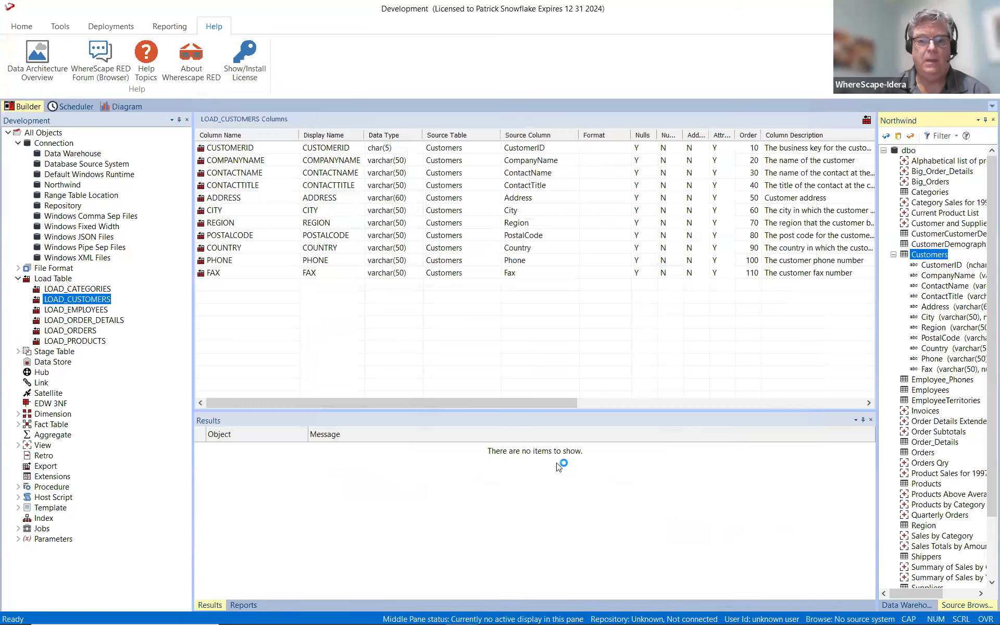
{"action": "left_click", "coordinate": [490, 349]}
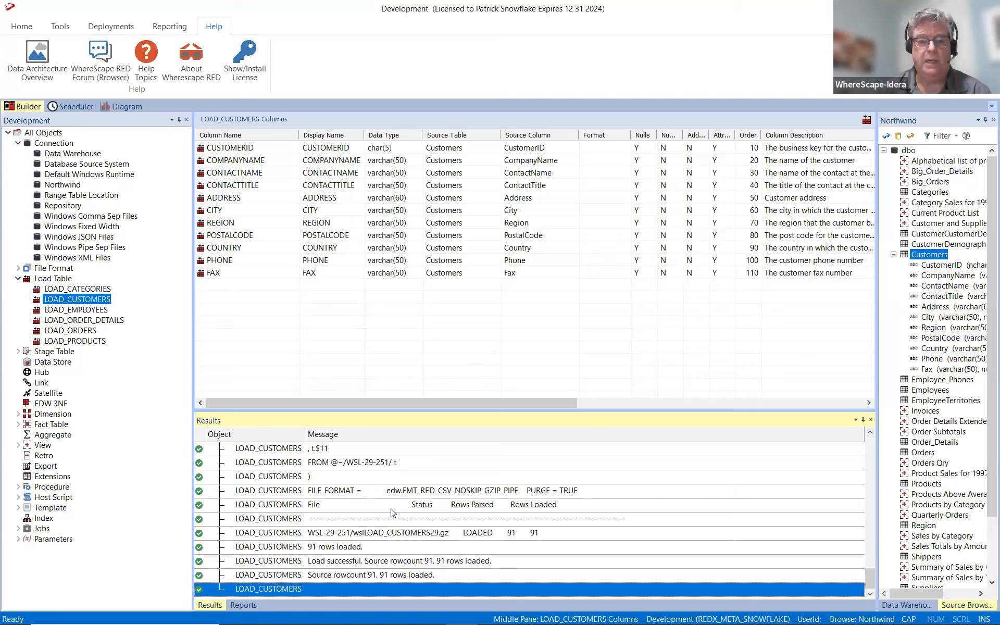
Examine the LOAD_CUSTOMERS log for the table creation, extract SQL, file upload and copy statements.
{"action": "scroll", "coordinate": [392, 512], "scroll_direction": "up", "scroll_amount": 15}
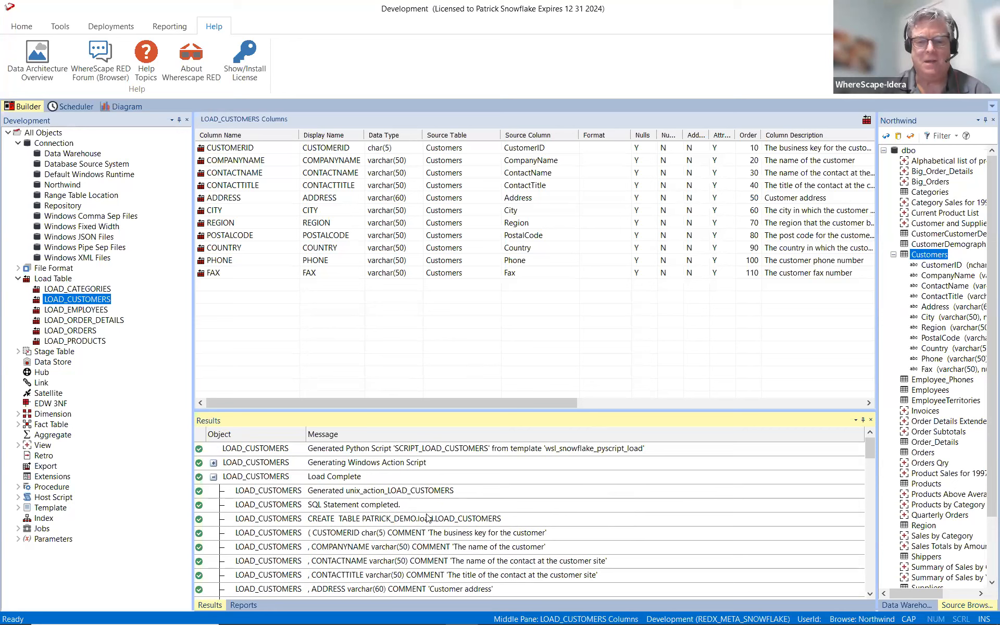
{"action": "scroll", "coordinate": [383, 520], "scroll_direction": "down", "scroll_amount": 1}
{"action": "scroll", "coordinate": [383, 519], "scroll_direction": "down", "scroll_amount": 3}
{"action": "scroll", "coordinate": [383, 520], "scroll_direction": "down", "scroll_amount": 1}
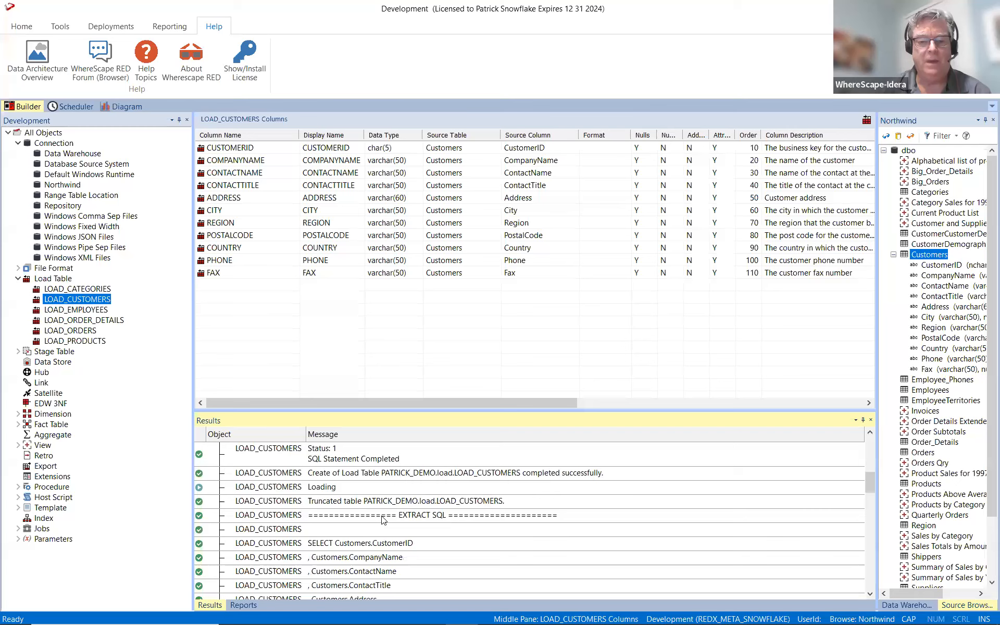
{"action": "scroll", "coordinate": [383, 520], "scroll_direction": "down", "scroll_amount": 6}
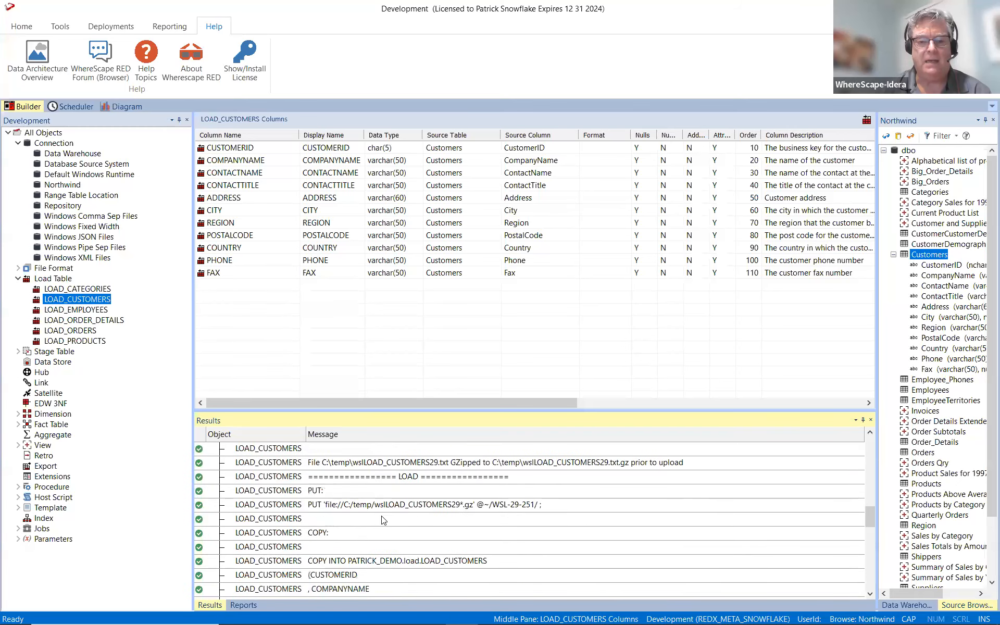
{"action": "scroll", "coordinate": [390, 509], "scroll_direction": "down", "scroll_amount": 4}
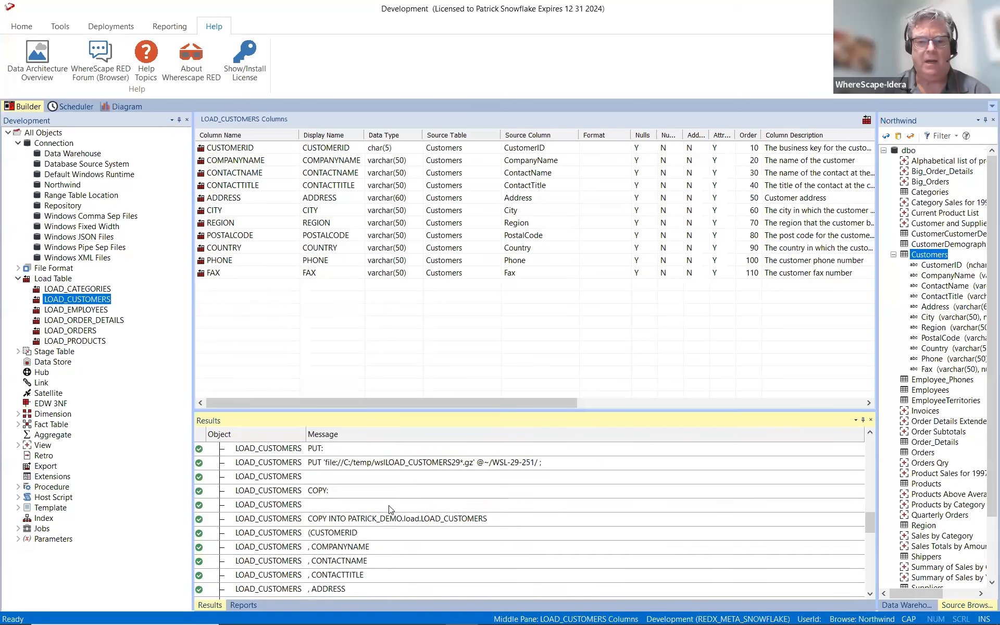
{"action": "scroll", "coordinate": [391, 509], "scroll_direction": "down", "scroll_amount": 7}
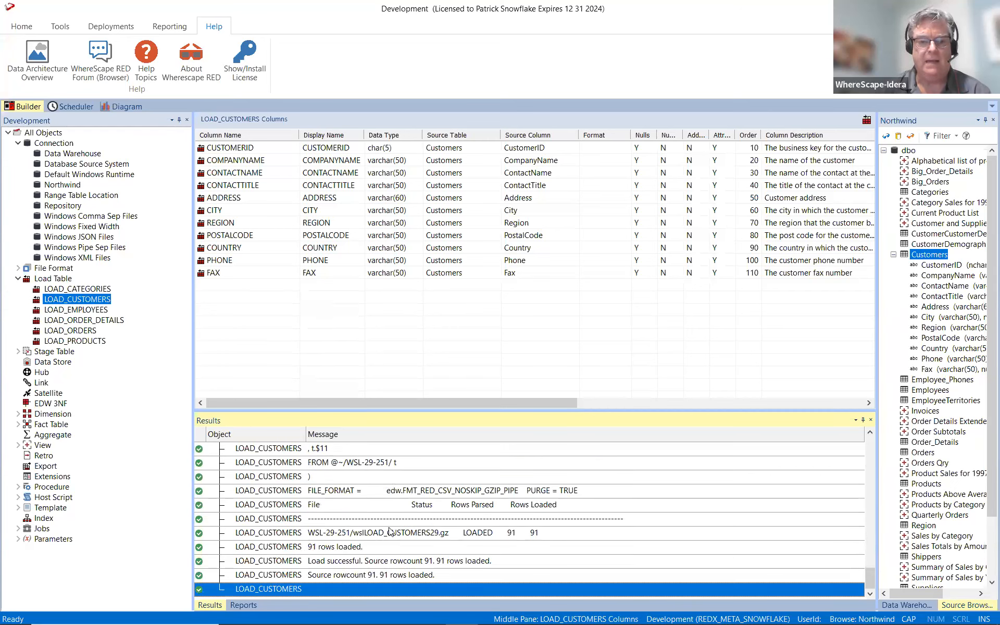
Display the data in LOAD_CUSTOMERS and review the data architecture overview diagram.
{"action": "right_click", "coordinate": [63, 297]}
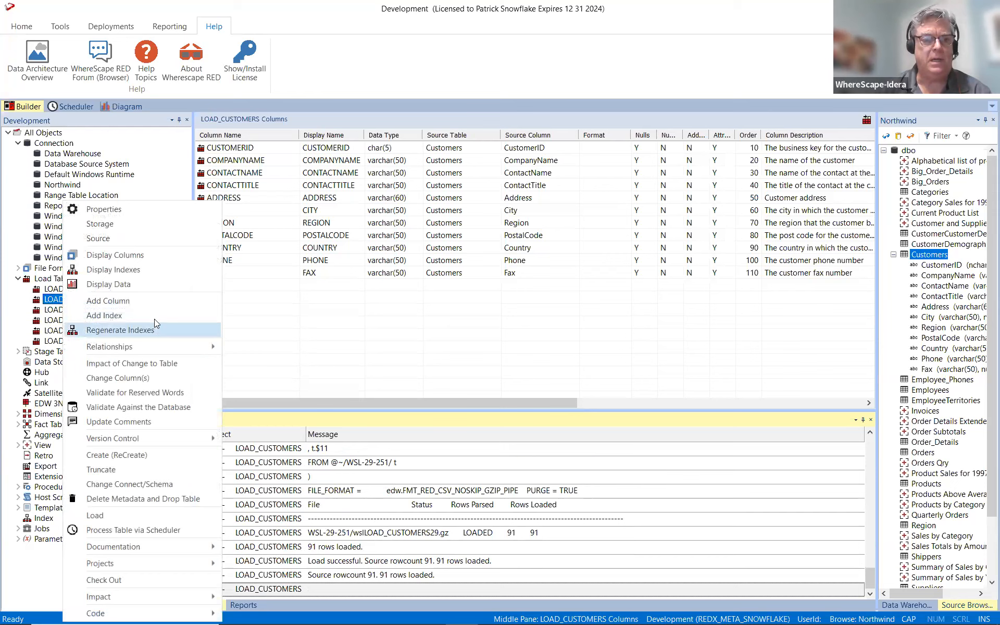
{"action": "left_click", "coordinate": [219, 284]}
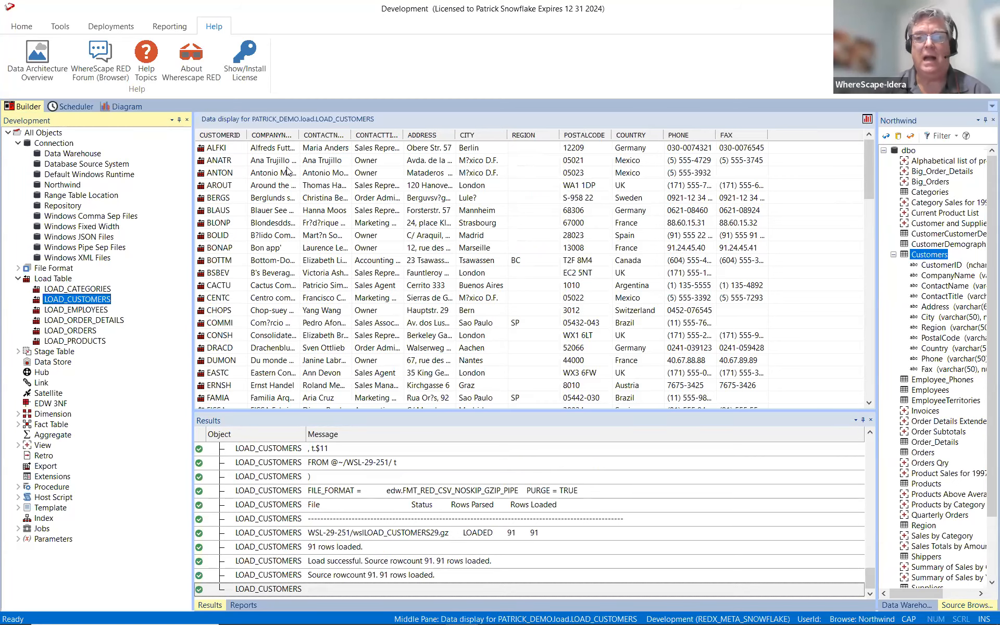
{"action": "left_click", "coordinate": [37, 57]}
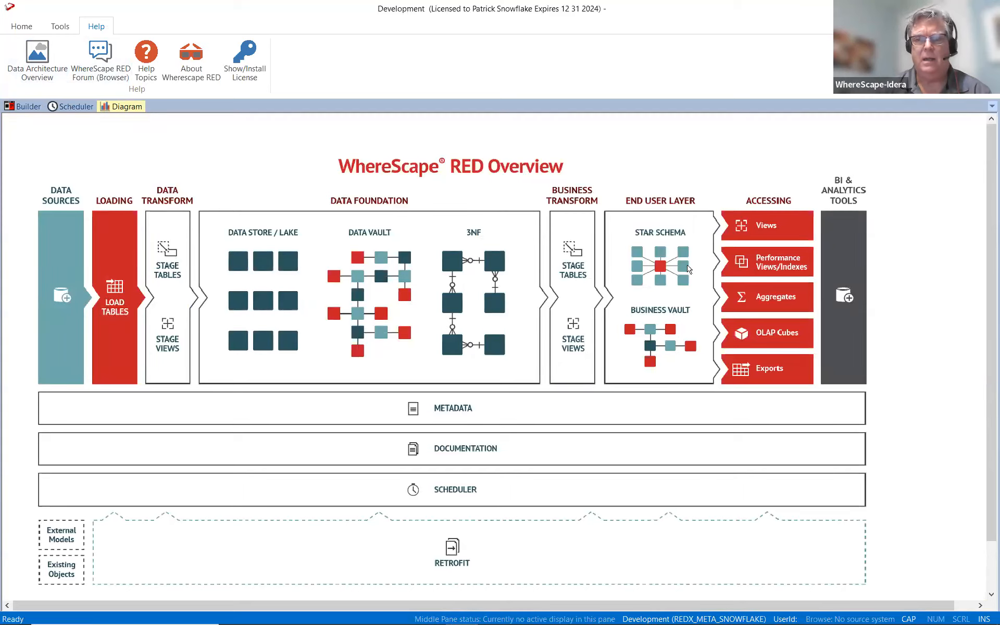
{"action": "left_click", "coordinate": [29, 107]}
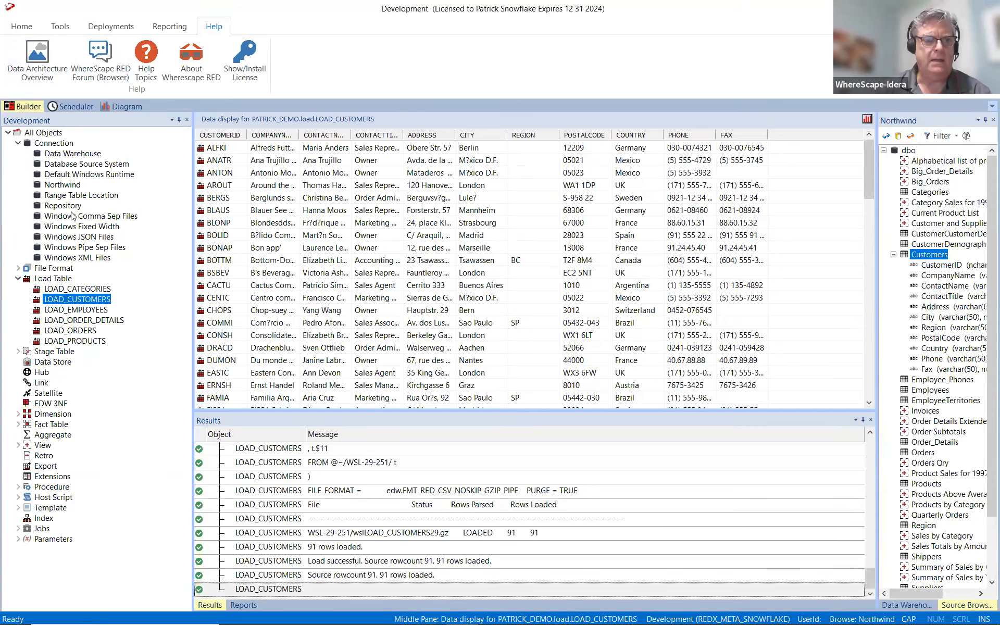
Browse the Data Warehouse connection for the LOAD, STAGE and EDW schemas.
{"action": "left_click", "coordinate": [83, 156]}
{"action": "right_click", "coordinate": [85, 158]}
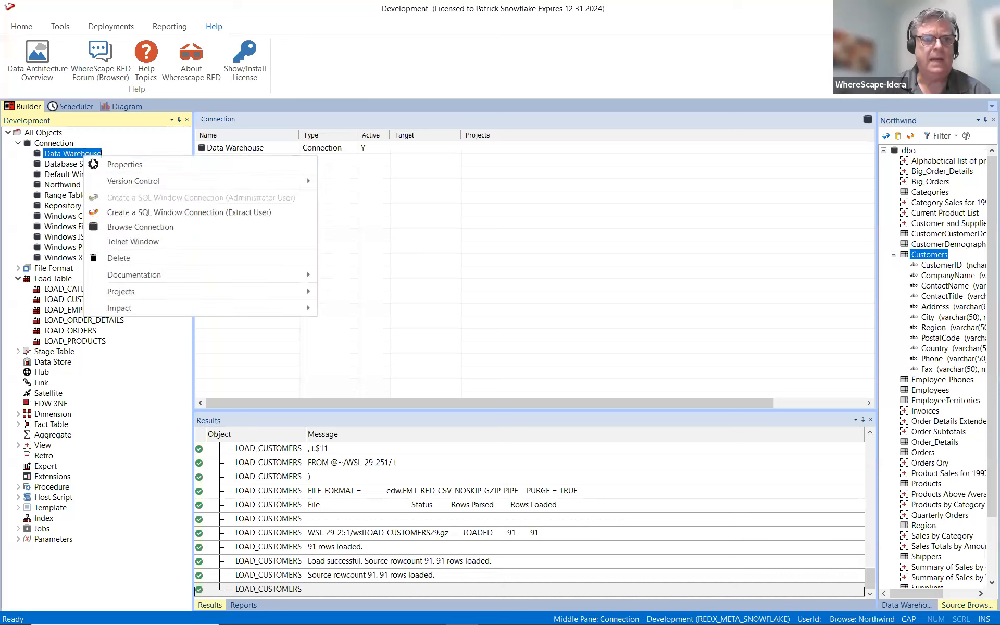
{"action": "left_click", "coordinate": [152, 226]}
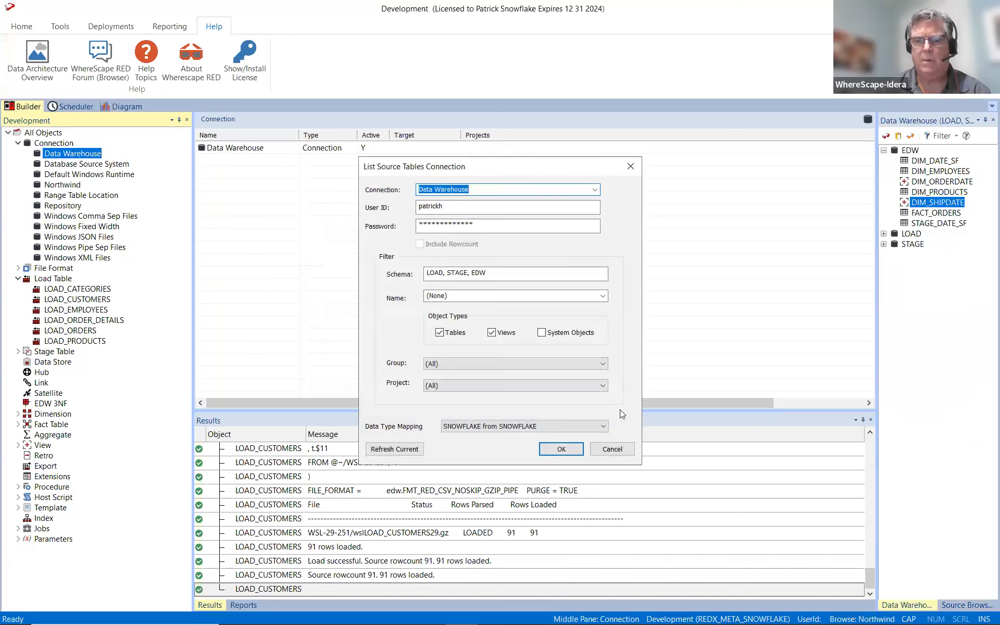
{"action": "left_click", "coordinate": [565, 449]}
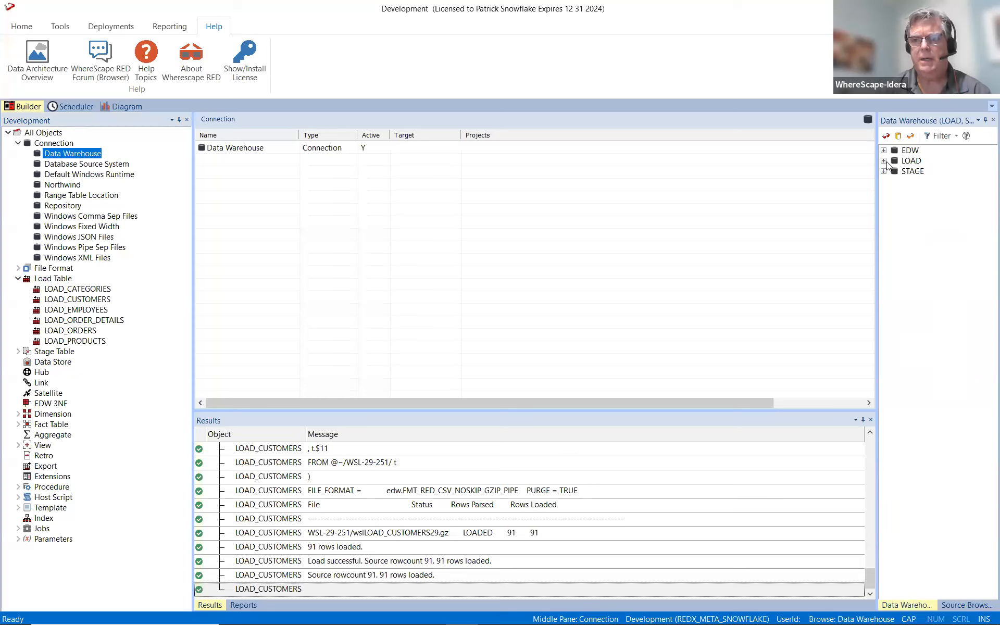
Add a stage table named STAGE_CUSTOMERS from the LOAD schema's LOAD_CUSTOMERS table, targeting Data Warehouse:stage.
{"action": "left_click", "coordinate": [884, 161]}
{"action": "left_click", "coordinate": [927, 171]}
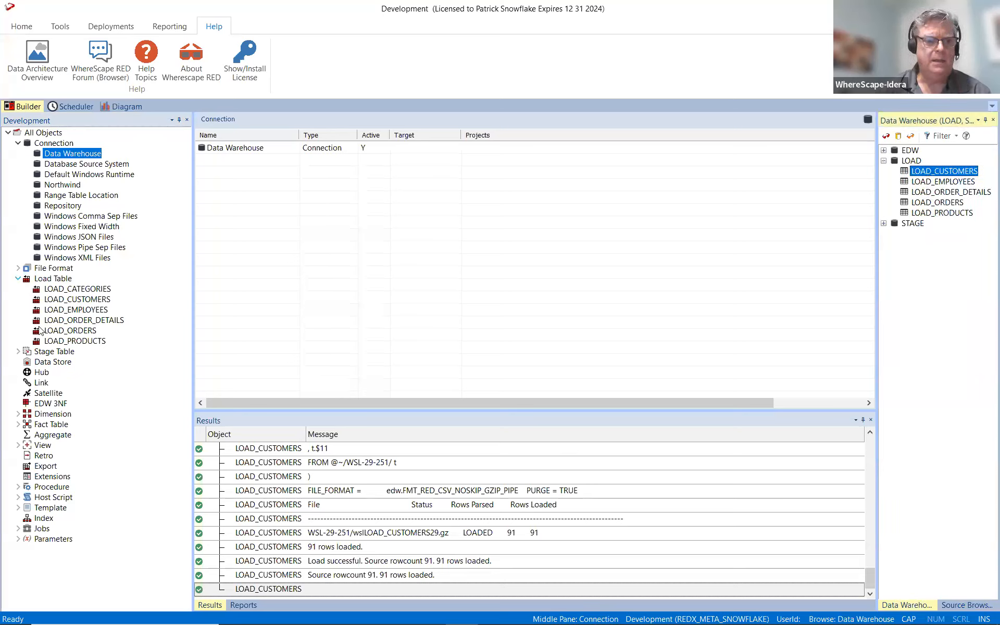
{"action": "left_click", "coordinate": [52, 351]}
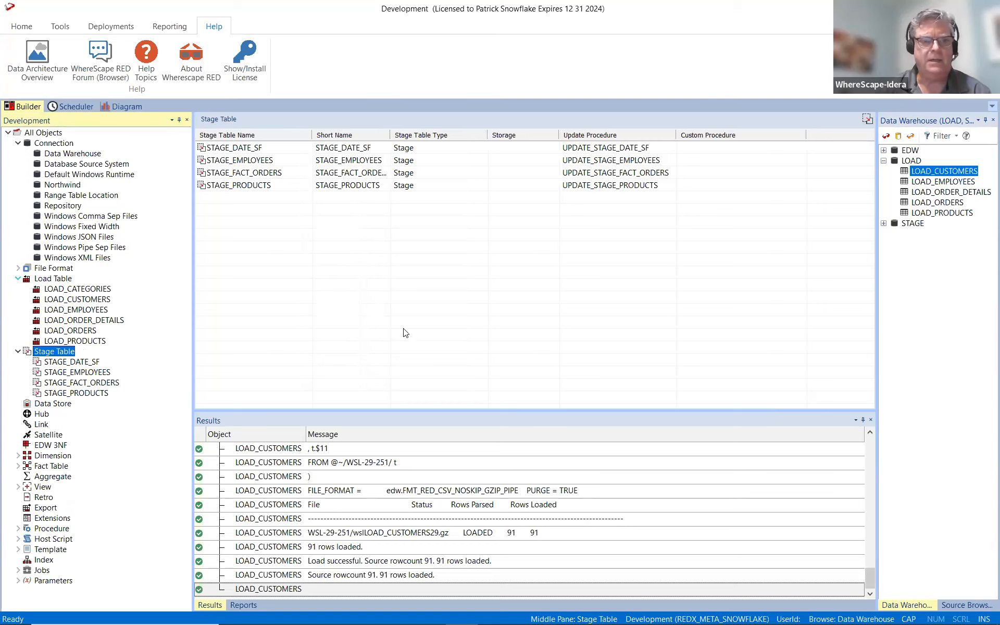
{"action": "left_click_drag", "start_coordinate": [942, 172], "coordinate": [481, 283]}
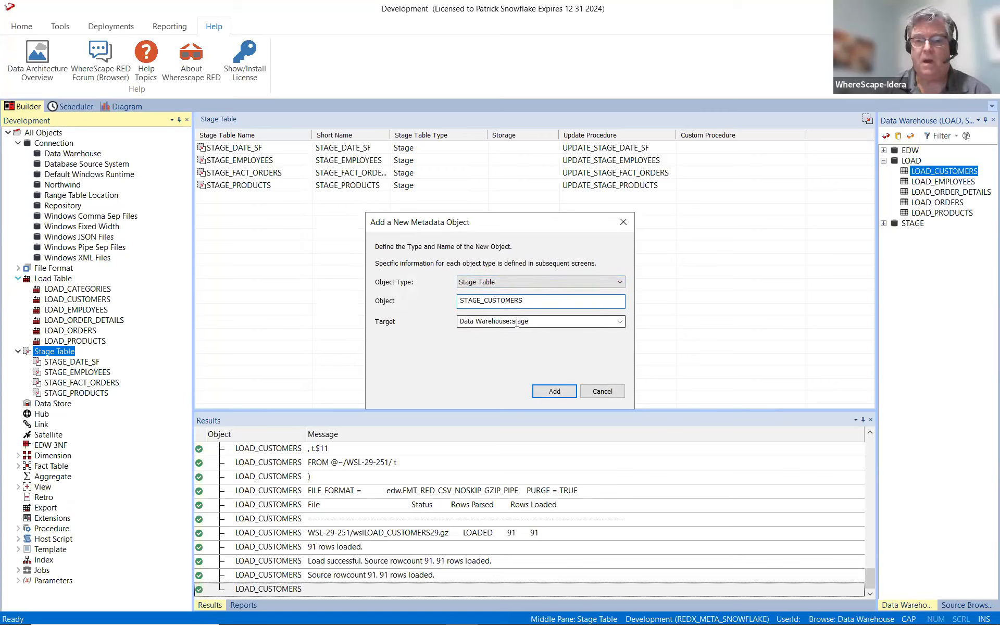
{"action": "left_click", "coordinate": [544, 393]}
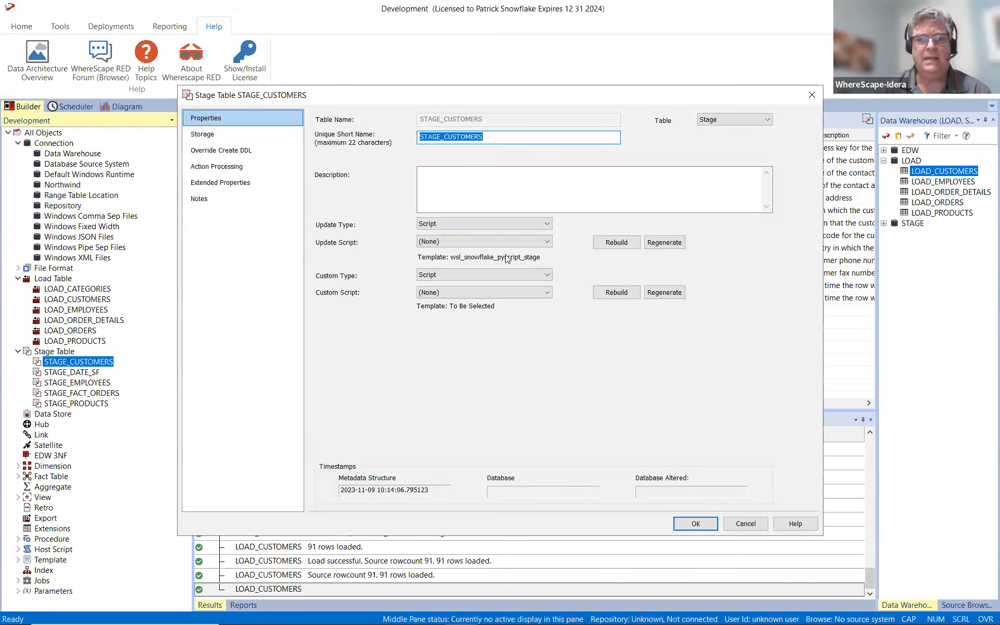
Create and load STAGE_CUSTOMERS with CUSTOMERID as the business key column.
{"action": "left_click", "coordinate": [616, 243]}
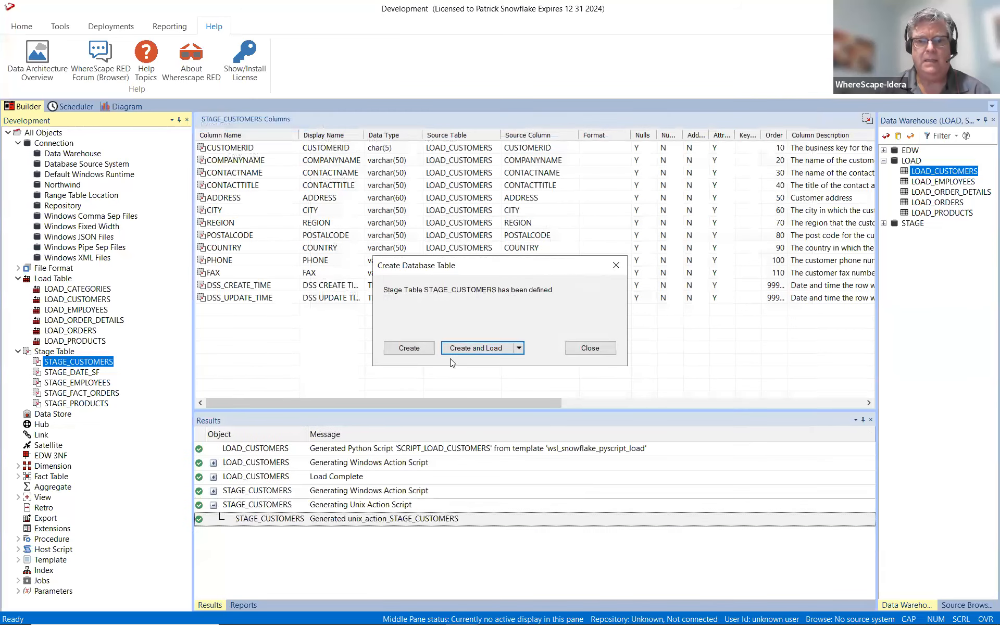
{"action": "left_click", "coordinate": [455, 348]}
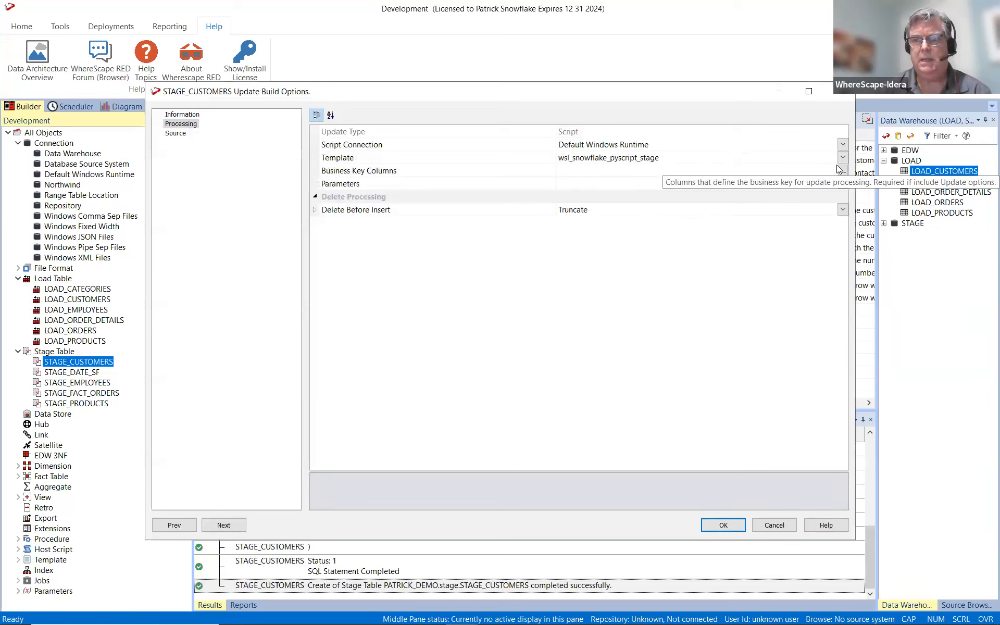
{"action": "left_click", "coordinate": [839, 170]}
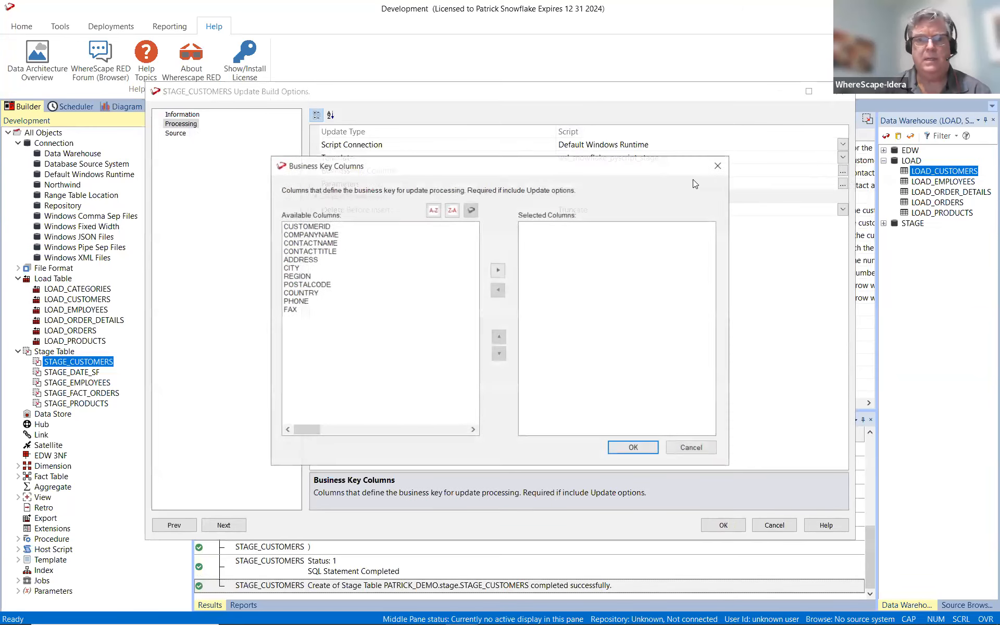
{"action": "double_click", "coordinate": [303, 227]}
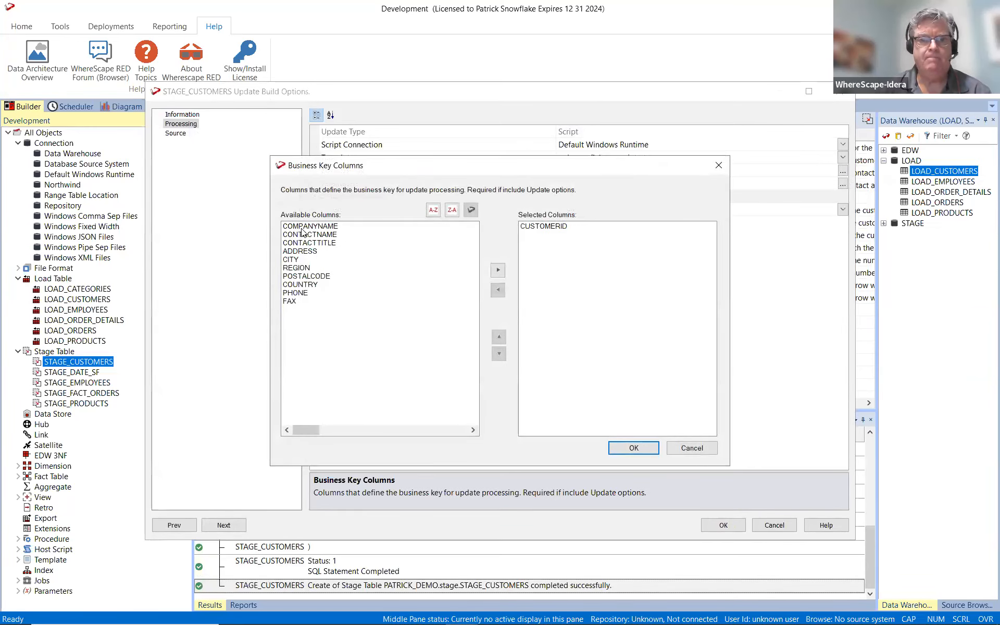
{"action": "left_click", "coordinate": [623, 448]}
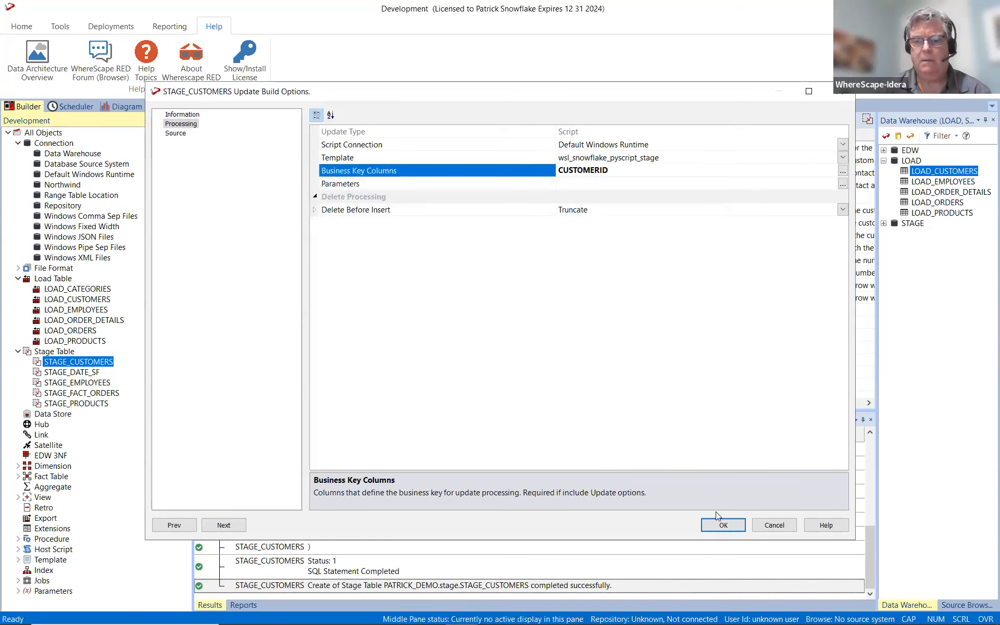
{"action": "left_click", "coordinate": [721, 525]}
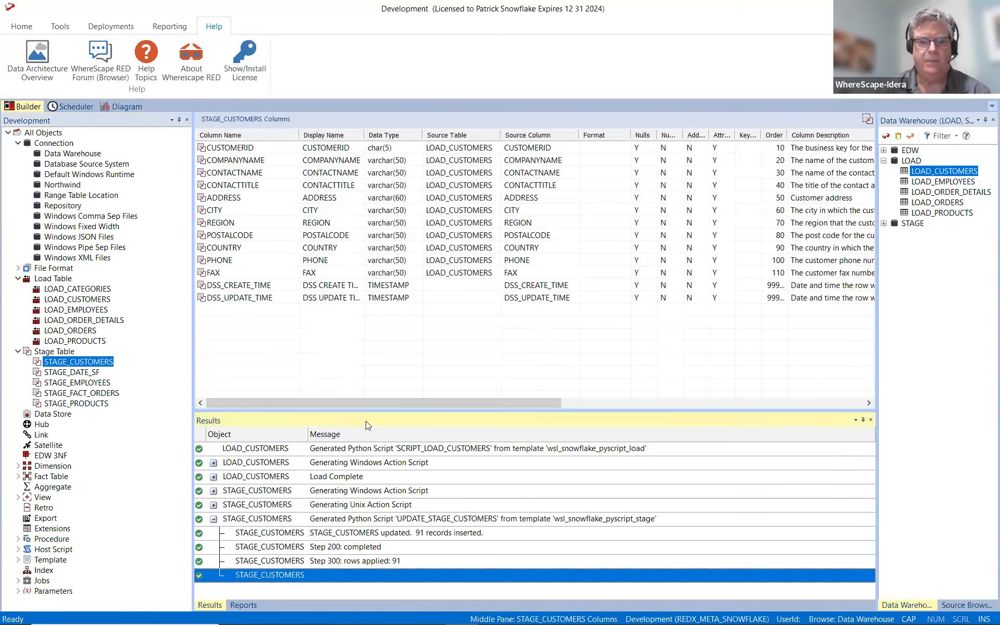
Display the data in STAGE_CUSTOMERS and look through its rows.
{"action": "right_click", "coordinate": [85, 360]}
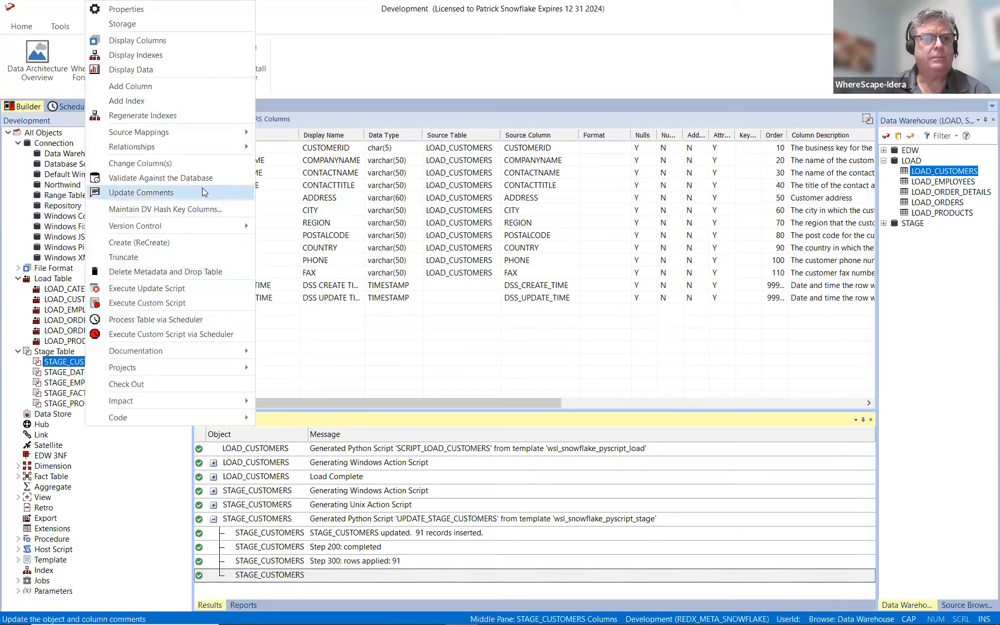
{"action": "left_click", "coordinate": [198, 70]}
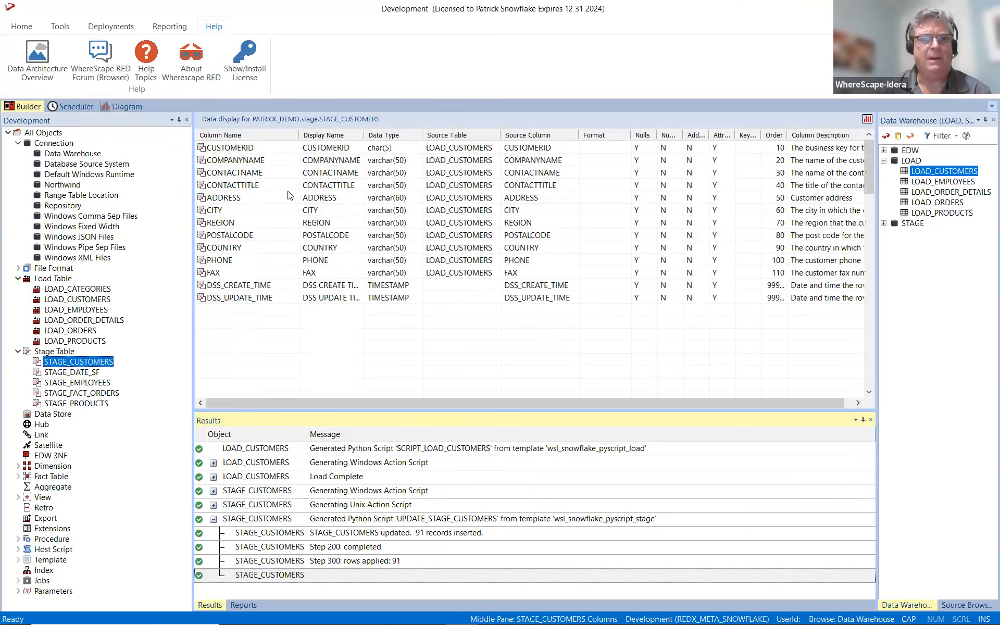
{"action": "scroll", "coordinate": [312, 230], "scroll_direction": "down", "scroll_amount": 8}
{"action": "scroll", "coordinate": [312, 230], "scroll_direction": "down", "scroll_amount": 14}
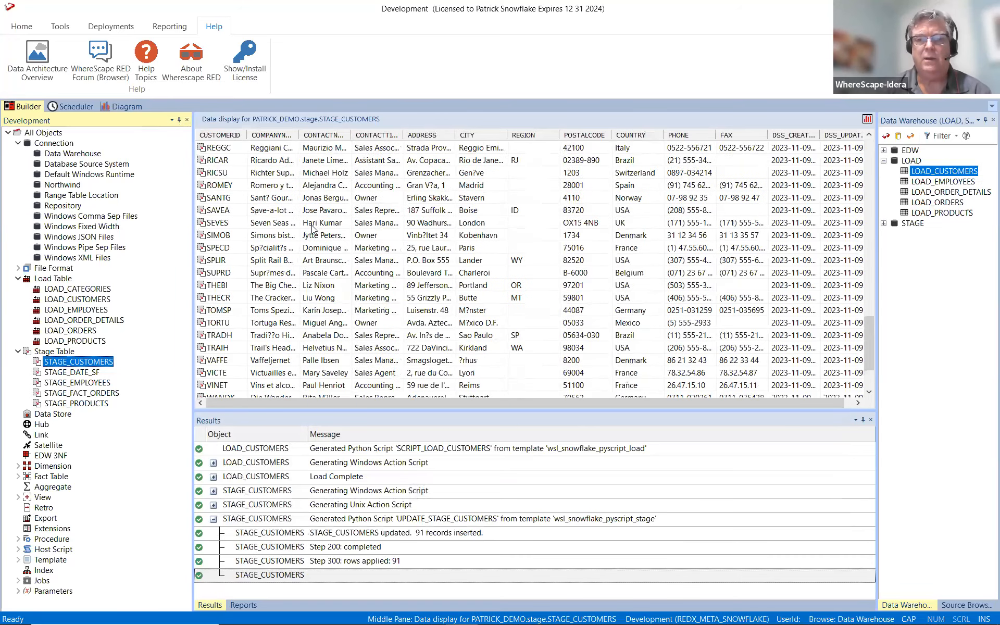
{"action": "scroll", "coordinate": [312, 230], "scroll_direction": "up", "scroll_amount": 20}
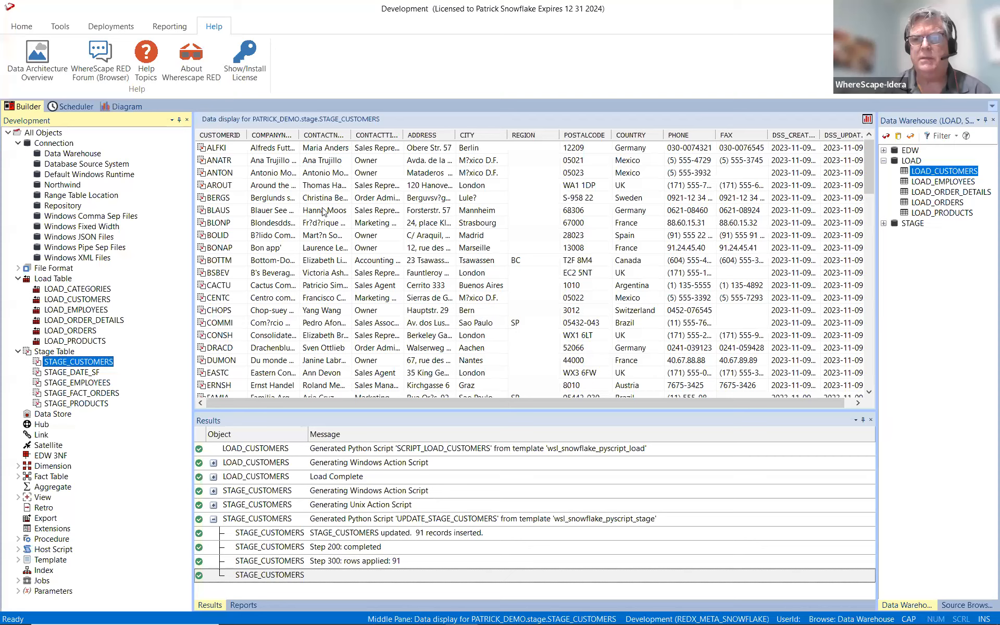
Add a slowly changing dimension named DIM_CUSTOMERS from the refreshed STAGE schema's STAGE_CUSTOMERS table, targeting Data Warehouse:edw.
{"action": "left_click", "coordinate": [37, 467]}
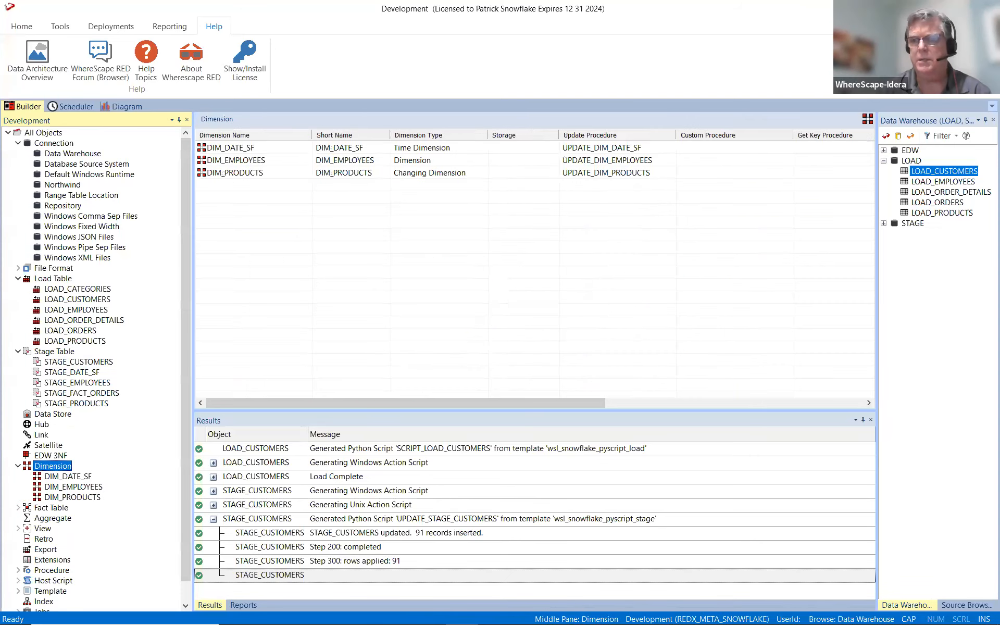
{"action": "left_click", "coordinate": [884, 137]}
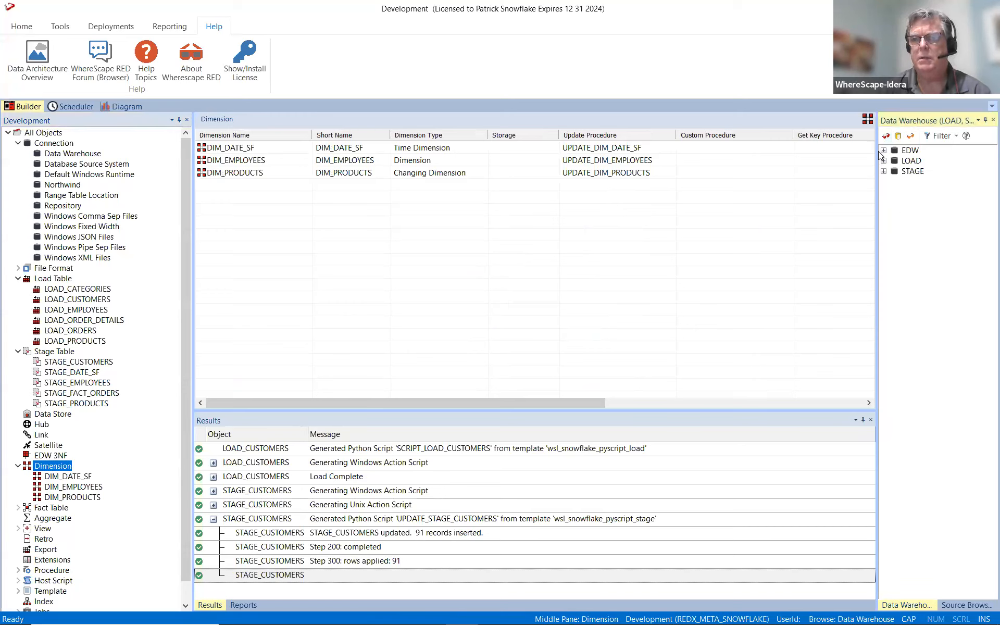
{"action": "left_click", "coordinate": [883, 171]}
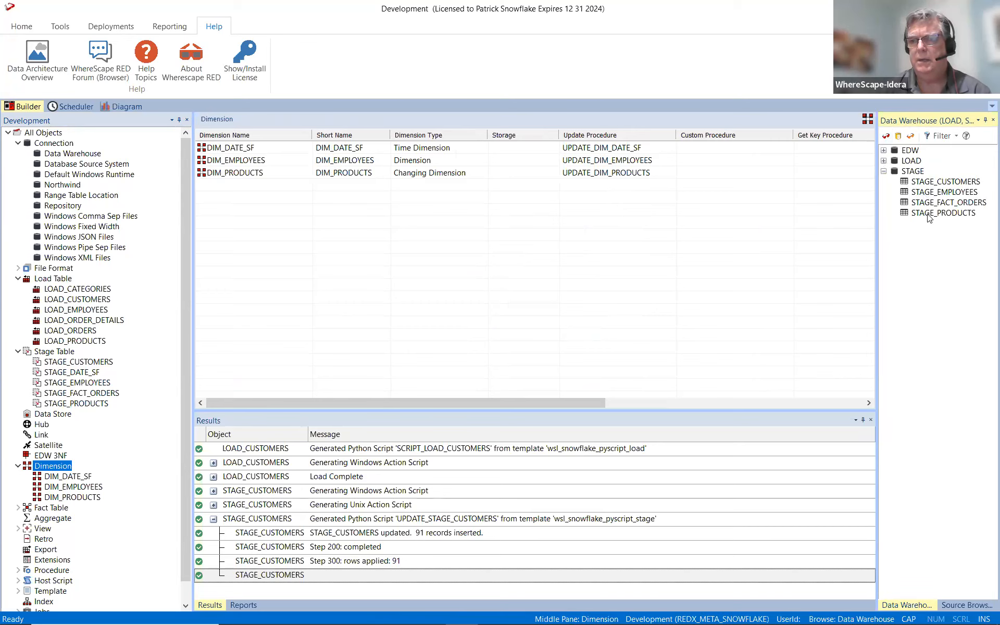
{"action": "left_click", "coordinate": [944, 182]}
{"action": "left_click_drag", "start_coordinate": [944, 185], "coordinate": [469, 285]}
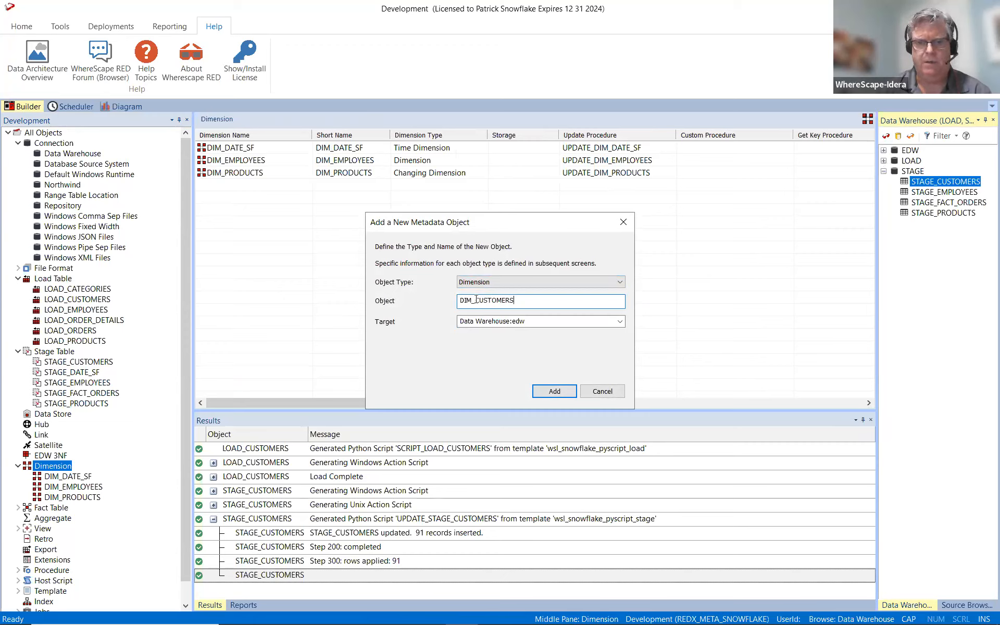
{"action": "left_click", "coordinate": [553, 394]}
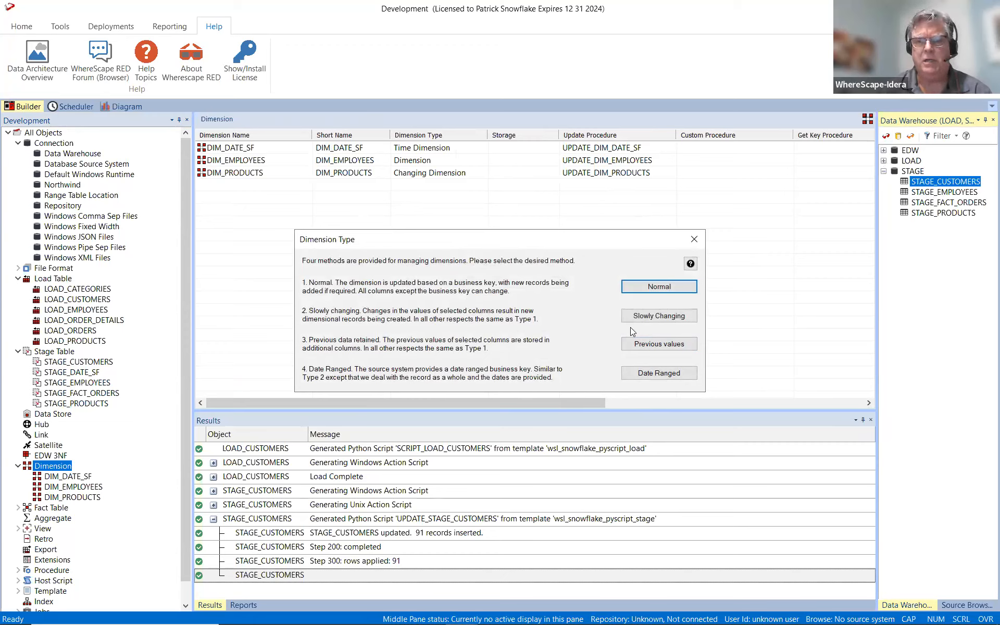
{"action": "left_click", "coordinate": [667, 315]}
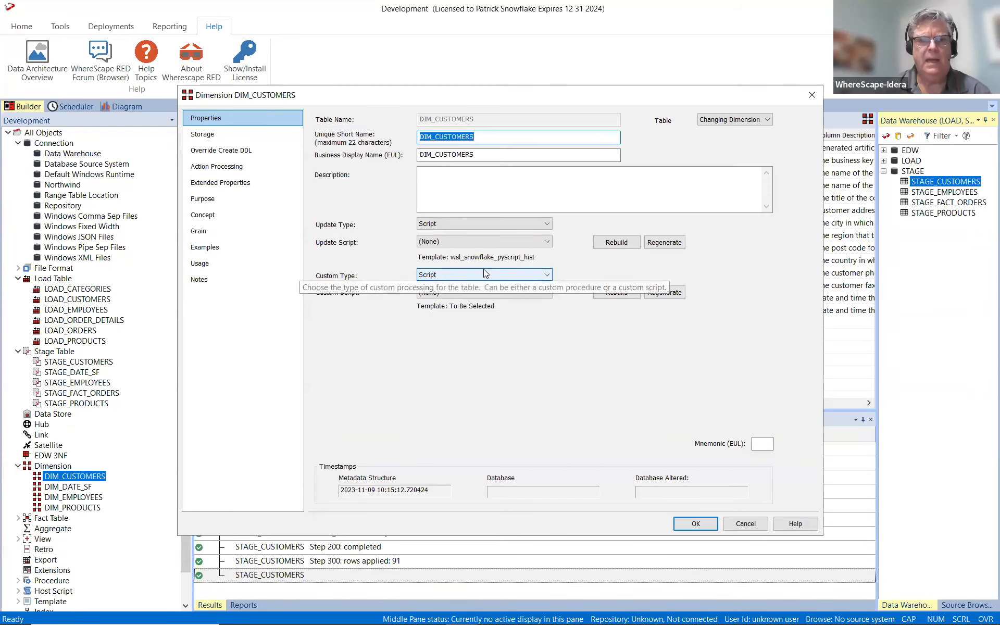
Document DIM_CUSTOMERS' concept as "STORES INFO ABOUT CUSTOMERS" and save its definition without creating the database table.
{"action": "left_click", "coordinate": [203, 215]}
{"action": "left_click", "coordinate": [592, 182]}
{"action": "type", "text": "STORES INFO ABOUT CUSTOMERS"}
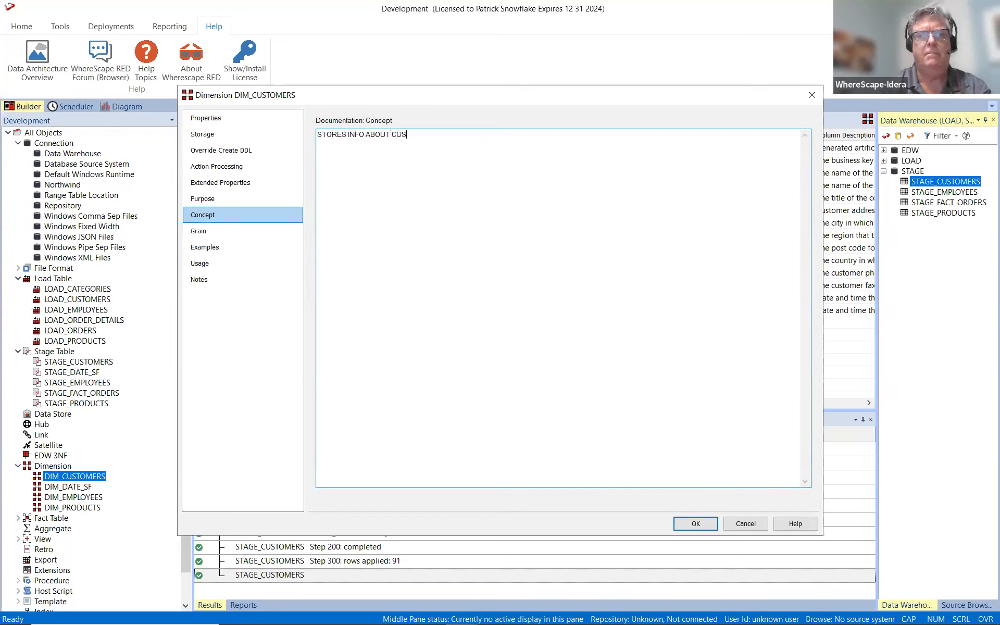
{"action": "left_click", "coordinate": [697, 523]}
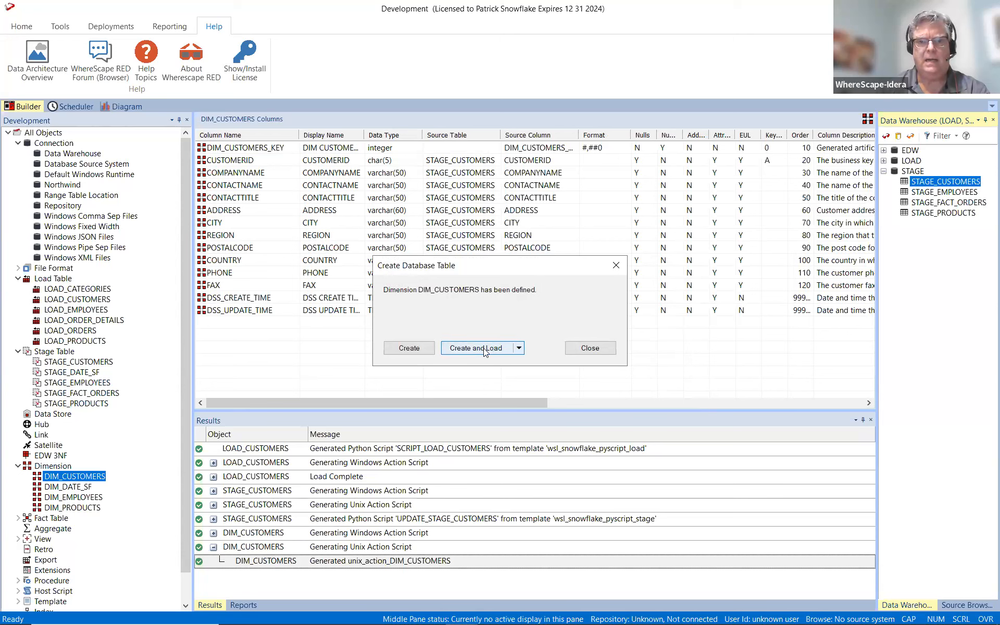
{"action": "left_click", "coordinate": [575, 352]}
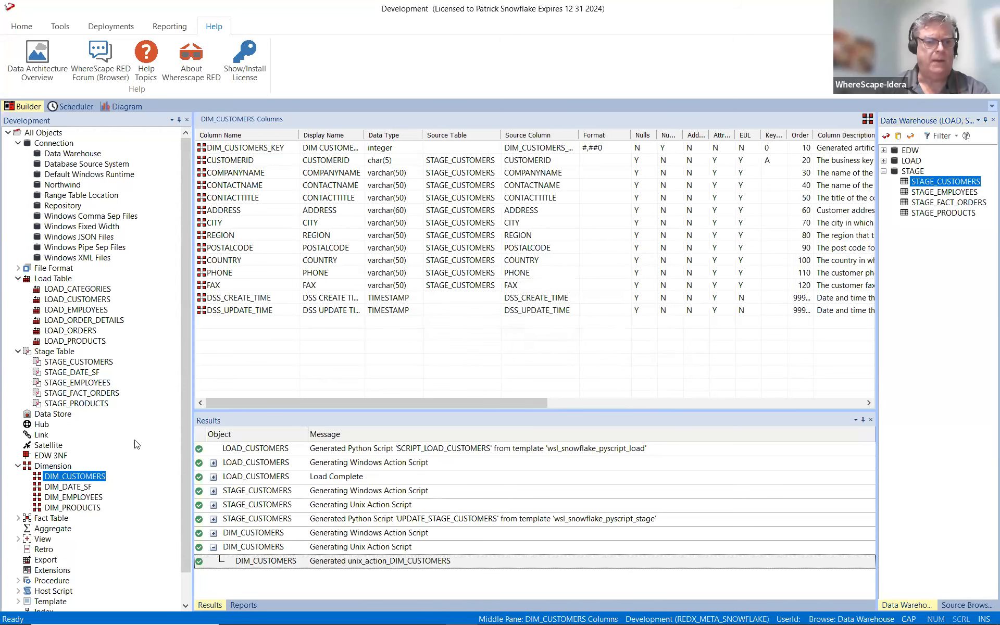
Document the data grain of DIM_CUSTOMERS as "ONE ROW PER CUSTOMER".
{"action": "double_click", "coordinate": [89, 480]}
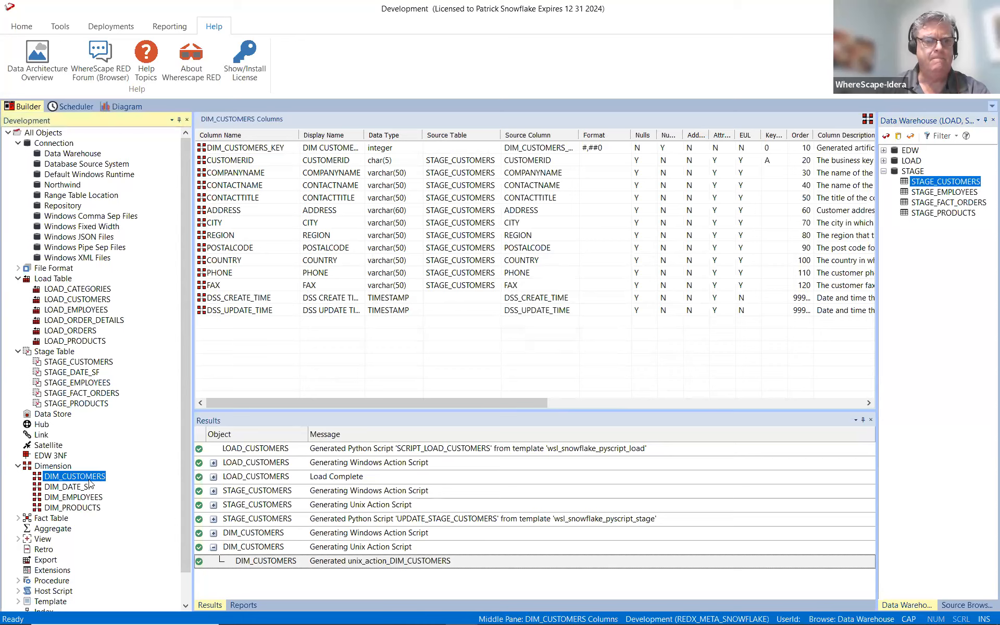
{"action": "left_click", "coordinate": [199, 231]}
{"action": "left_click", "coordinate": [353, 205]}
{"action": "type", "text": "ONE ROW PER S"}
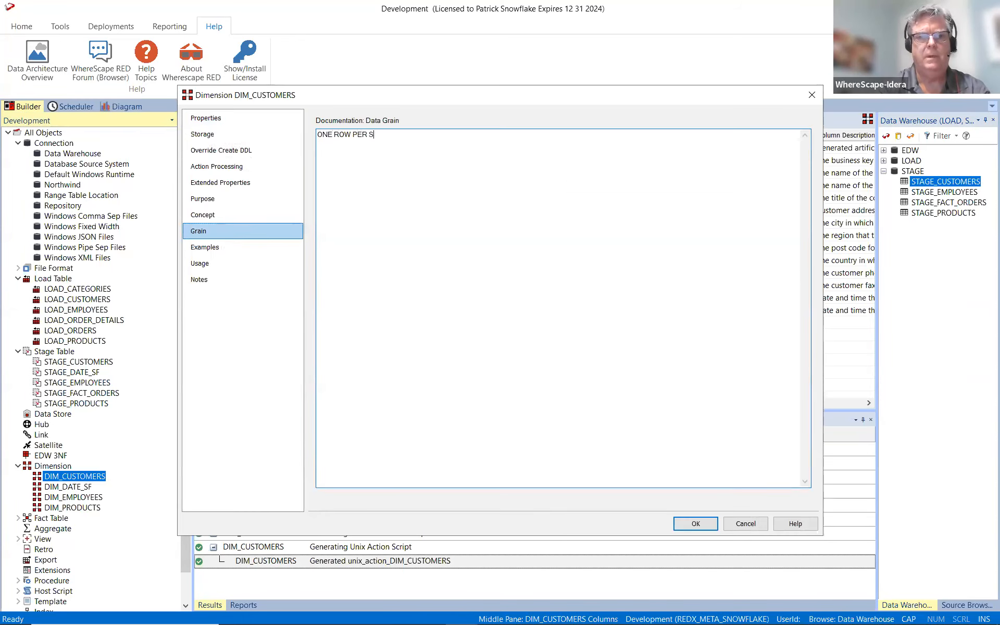
{"action": "key", "text": "BackSpace"}
{"action": "type", "text": "CUSTOMER"}
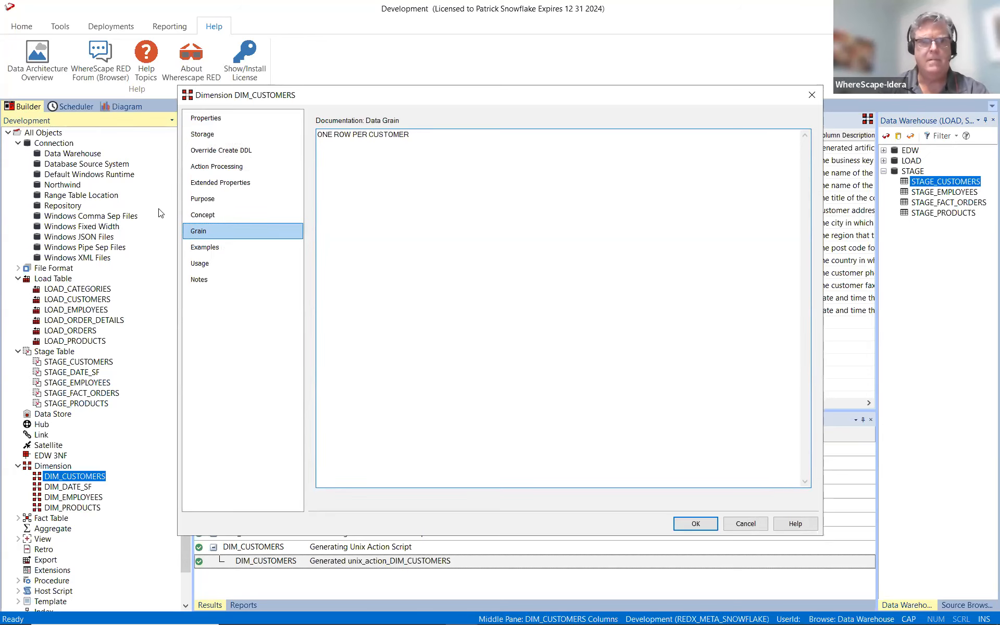
Rebuild DIM_CUSTOMERS' update script with ADDRESS, CITY, REGION, POSTALCODE and COUNTRY as change detection fields.
{"action": "left_click", "coordinate": [216, 124]}
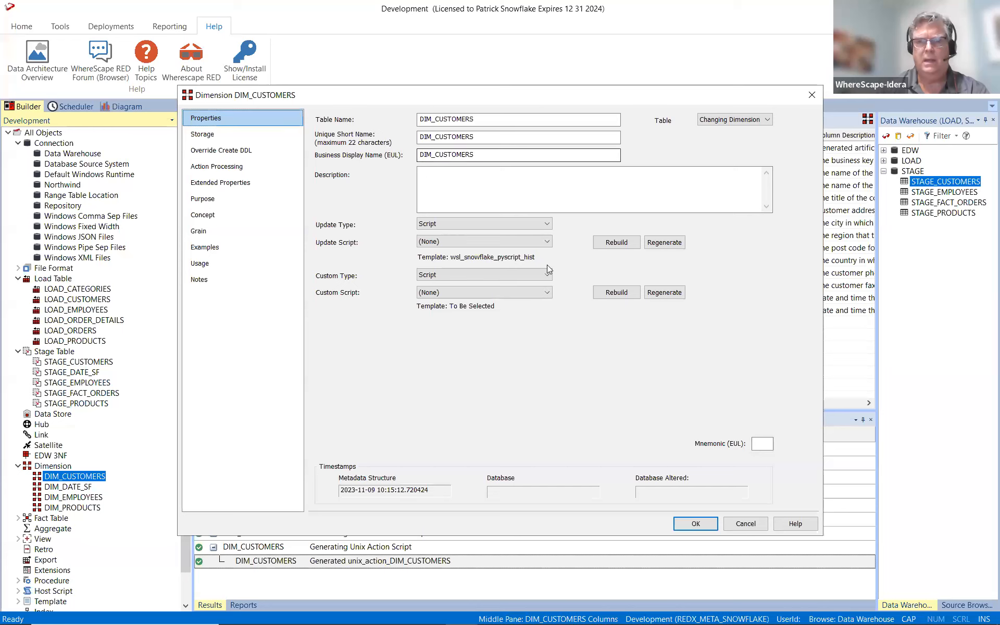
{"action": "left_click", "coordinate": [627, 242]}
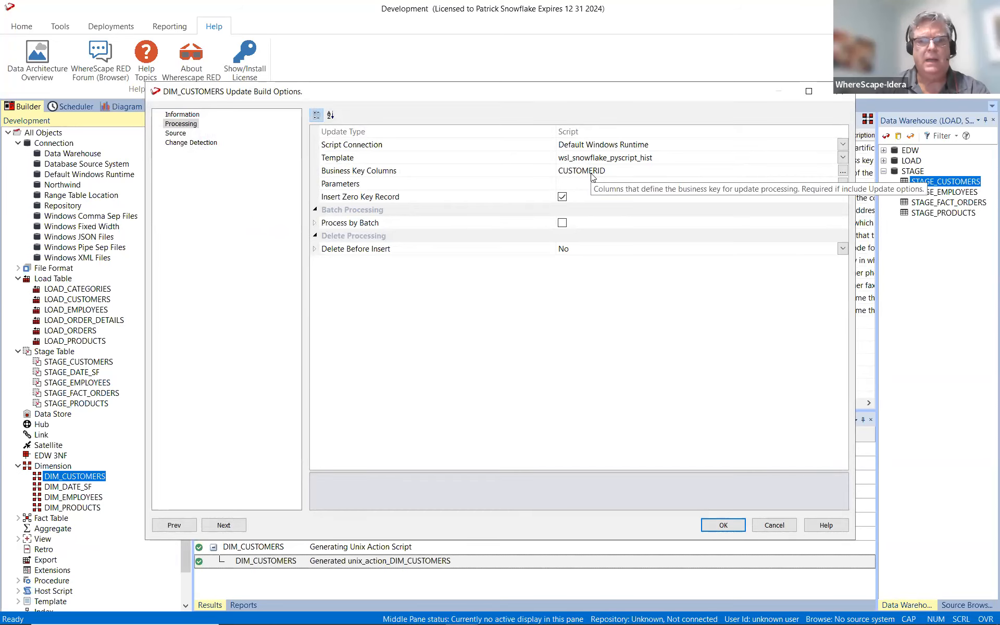
{"action": "left_click", "coordinate": [724, 524]}
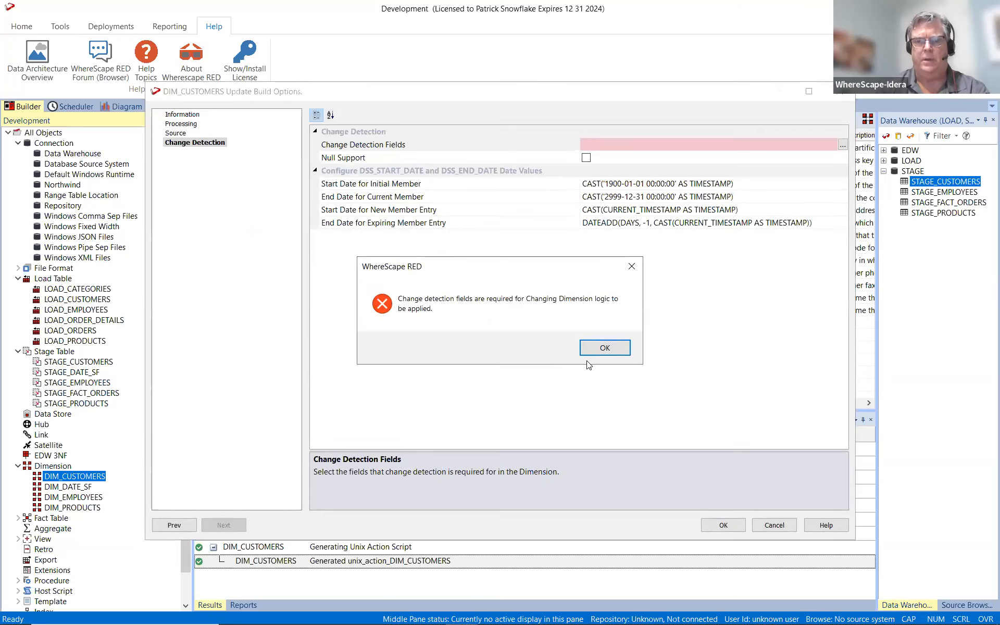
{"action": "left_click", "coordinate": [595, 349]}
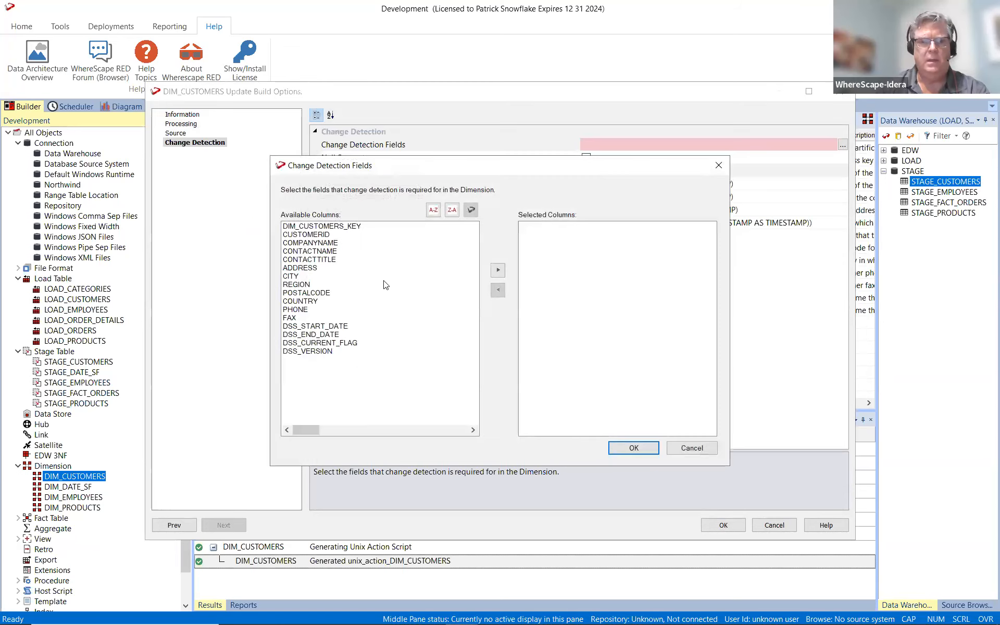
{"action": "double_click", "coordinate": [308, 268]}
{"action": "double_click", "coordinate": [307, 267]}
{"action": "double_click", "coordinate": [307, 268]}
{"action": "double_click", "coordinate": [307, 268]}
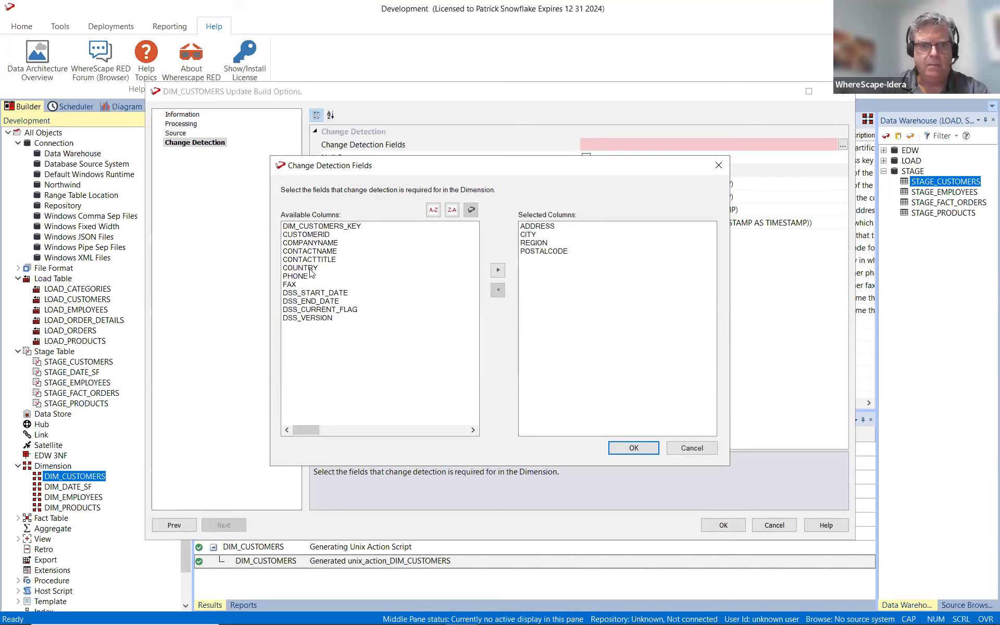
{"action": "double_click", "coordinate": [309, 270]}
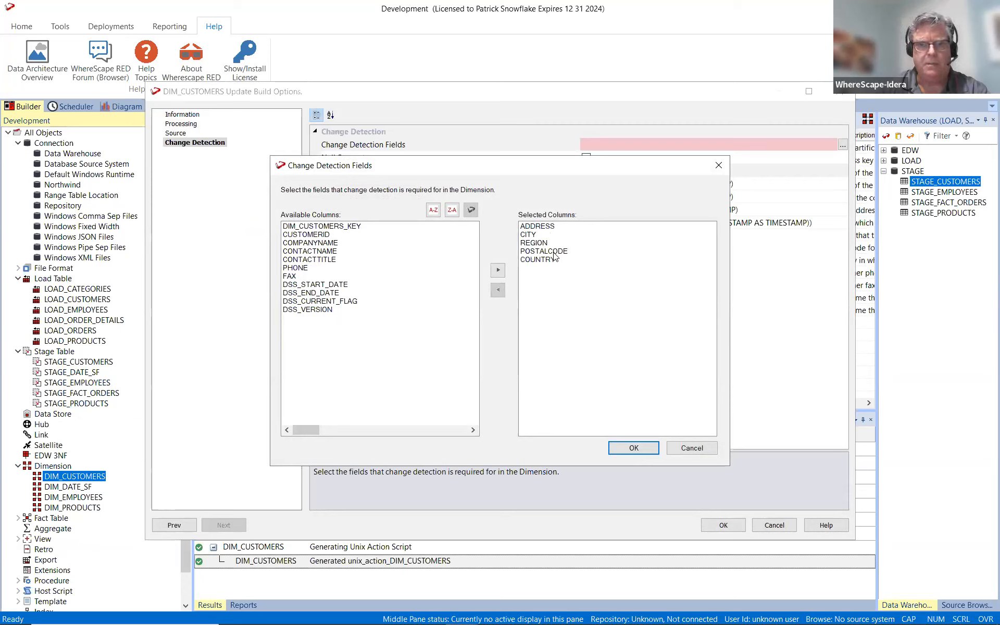
{"action": "left_click", "coordinate": [634, 448]}
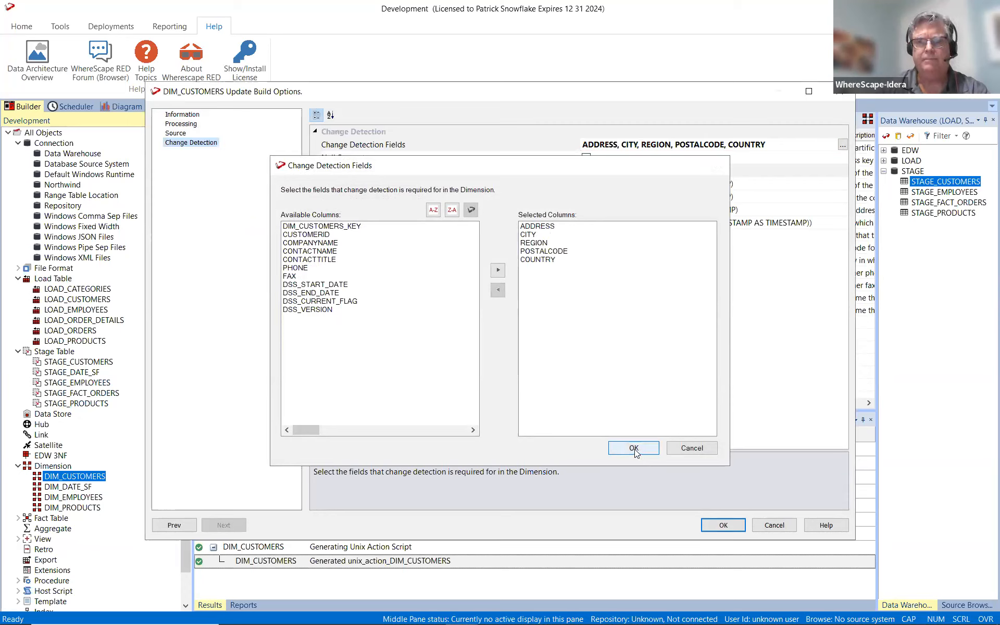
{"action": "left_click", "coordinate": [709, 523]}
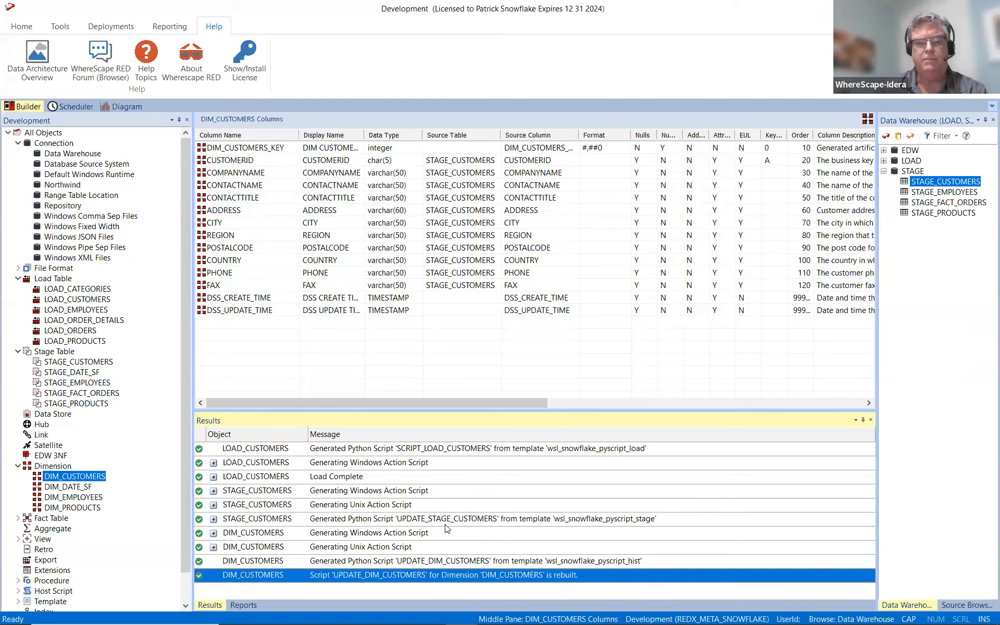
Rebuild the UPDATE_DIM_CUSTOMERS script once more with its existing build options.
{"action": "right_click", "coordinate": [100, 476]}
{"action": "mouse_move", "coordinate": [148, 466]}
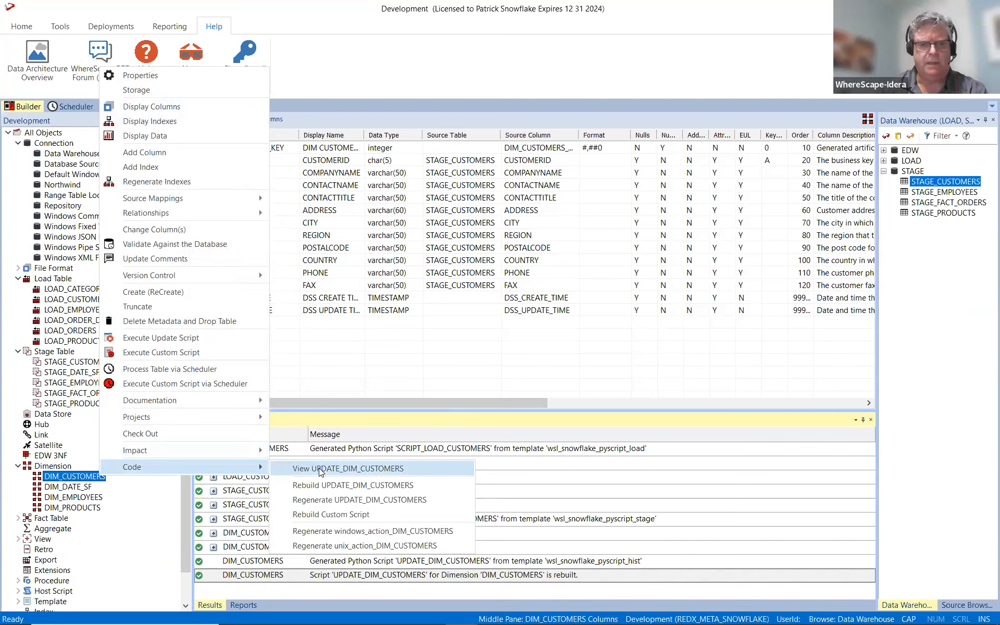
{"action": "left_click", "coordinate": [337, 482]}
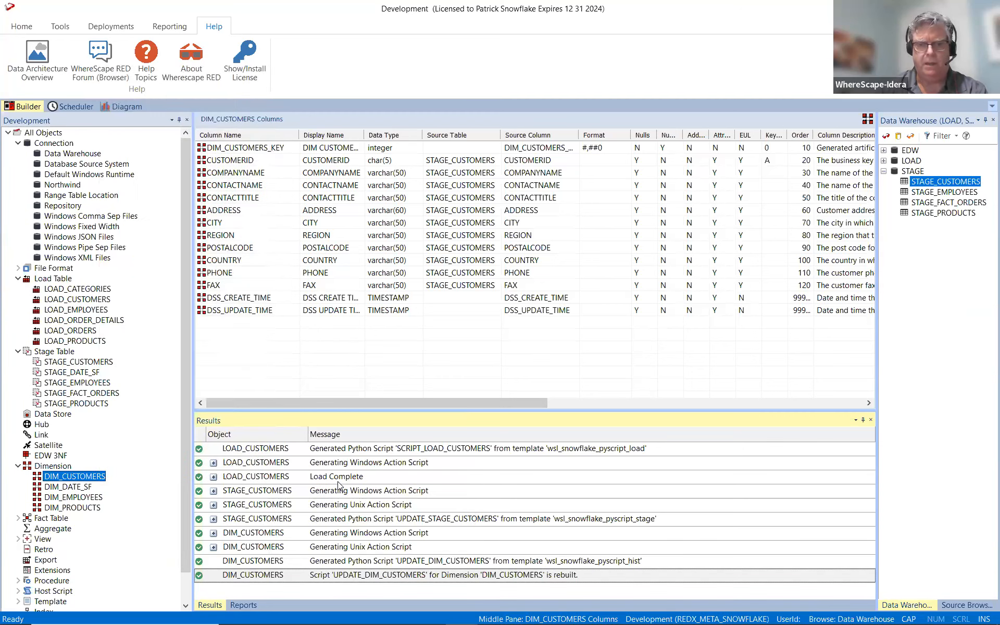
{"action": "left_click", "coordinate": [717, 528]}
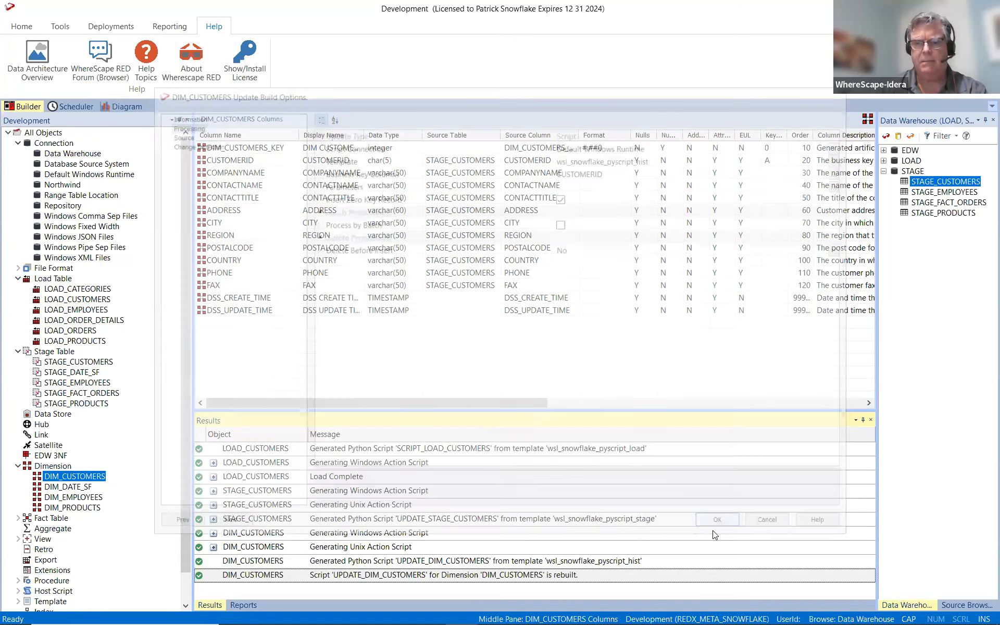
Try to run DIM_CUSTOMERS' update script and review the execution messages.
{"action": "right_click", "coordinate": [62, 474]}
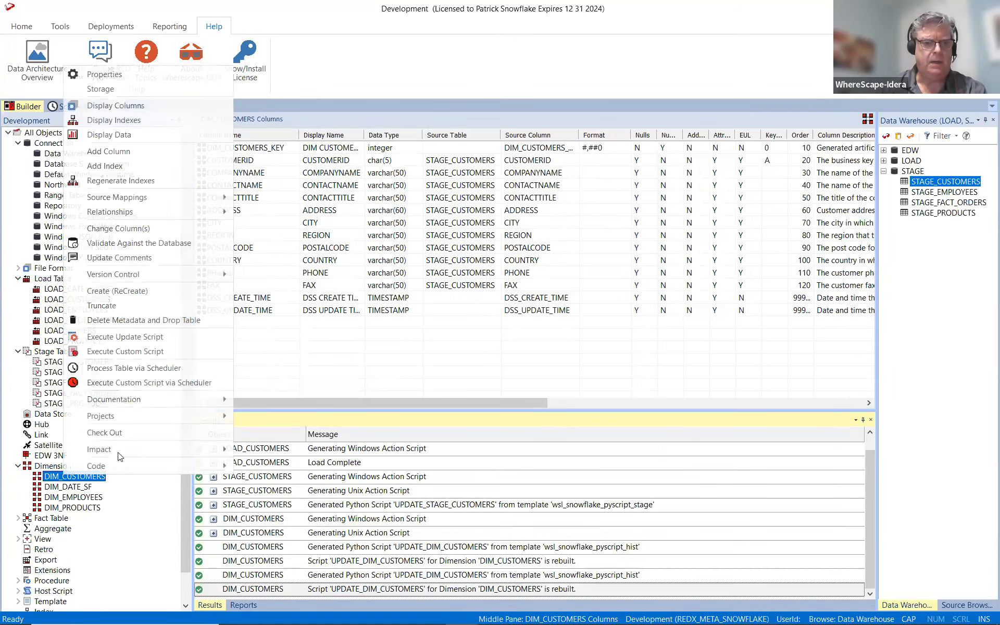
{"action": "left_click", "coordinate": [141, 338]}
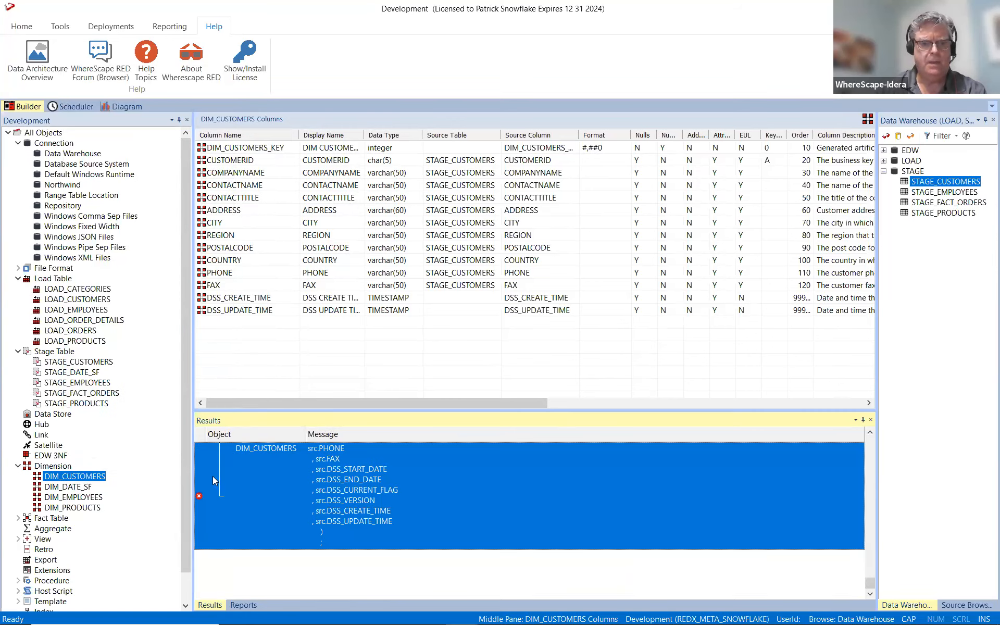
{"action": "scroll", "coordinate": [240, 474], "scroll_direction": "up", "scroll_amount": 4}
{"action": "scroll", "coordinate": [240, 475], "scroll_direction": "down", "scroll_amount": 1}
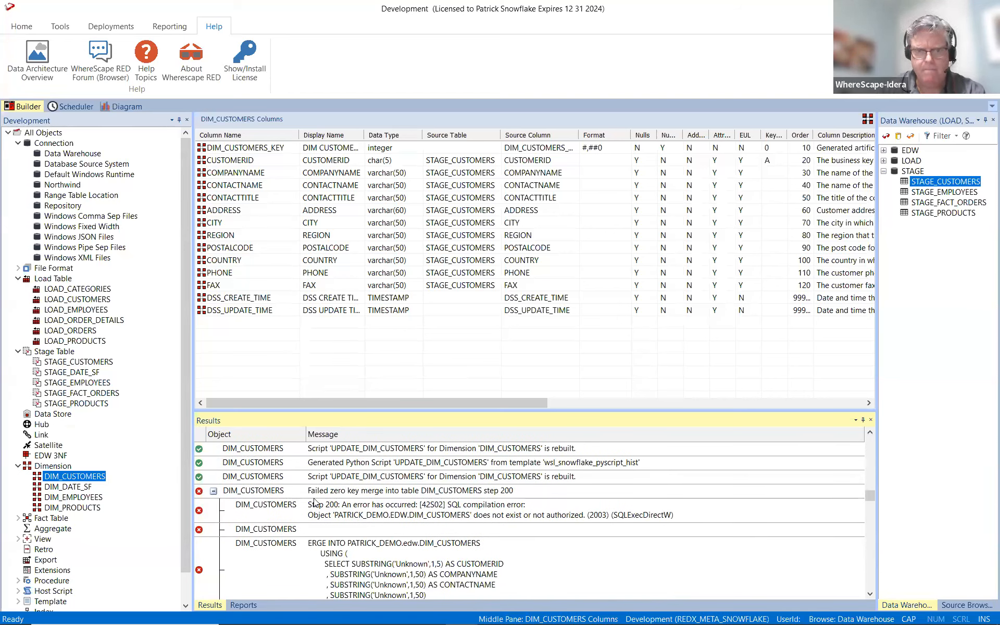
Create the DIM_CUSTOMERS table in the database and run its update script to load the customer records.
{"action": "right_click", "coordinate": [91, 479]}
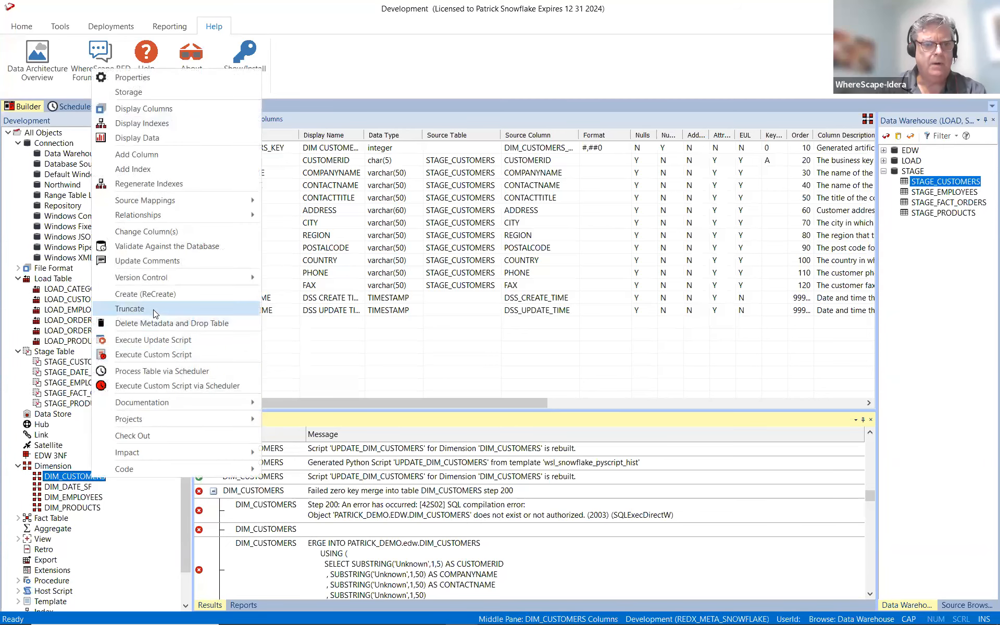
{"action": "left_click", "coordinate": [159, 295]}
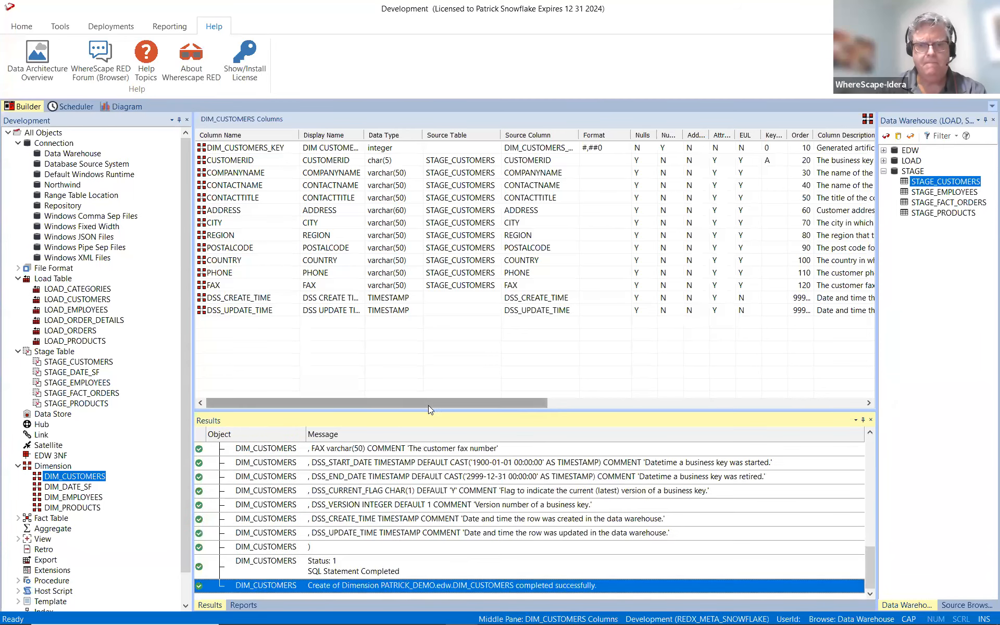
{"action": "right_click", "coordinate": [79, 477]}
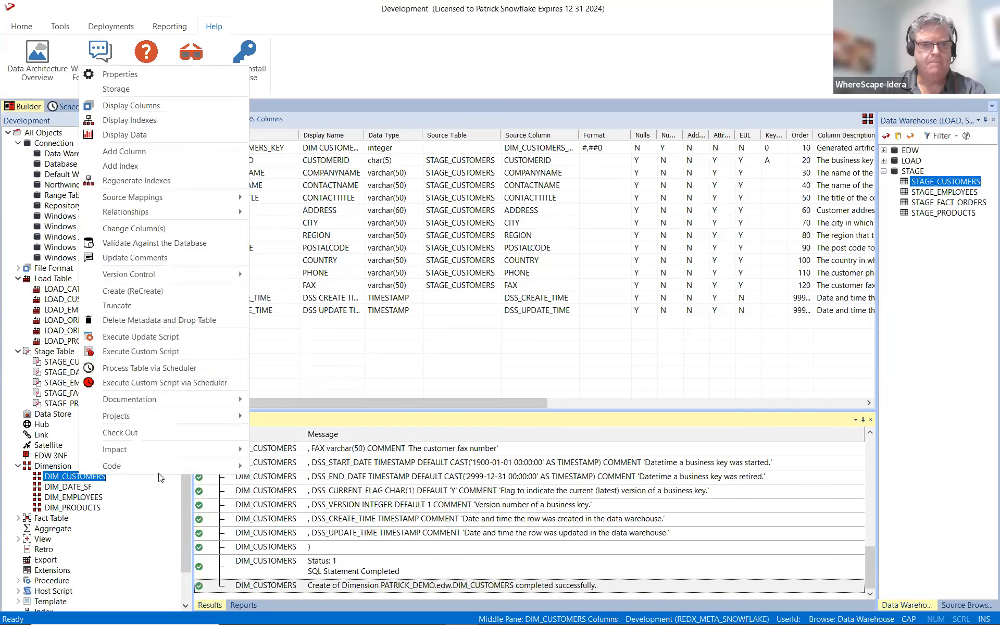
{"action": "left_click", "coordinate": [181, 336]}
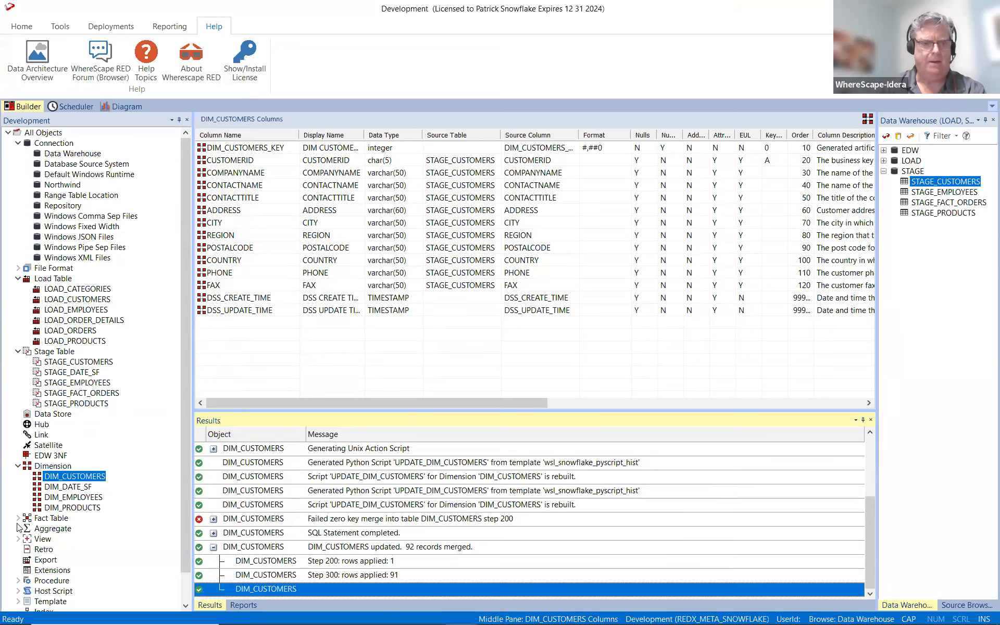
Display DIM_CUSTOMERS' data sorted ascending by the dimension key, and show the full DSS_START_DATE and DSS_END_DATE values.
{"action": "right_click", "coordinate": [62, 477]}
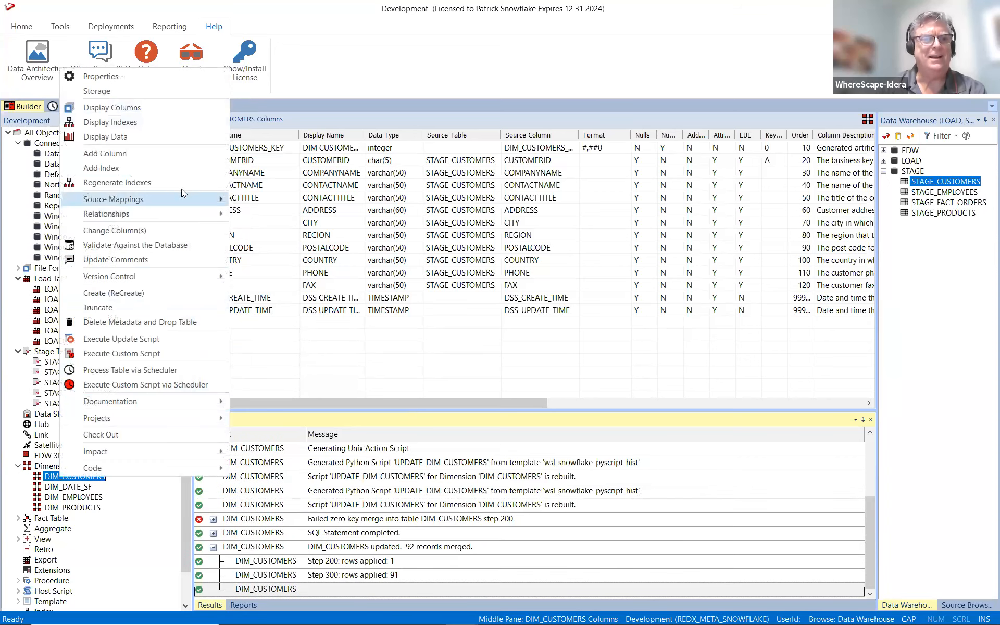
{"action": "left_click", "coordinate": [178, 137]}
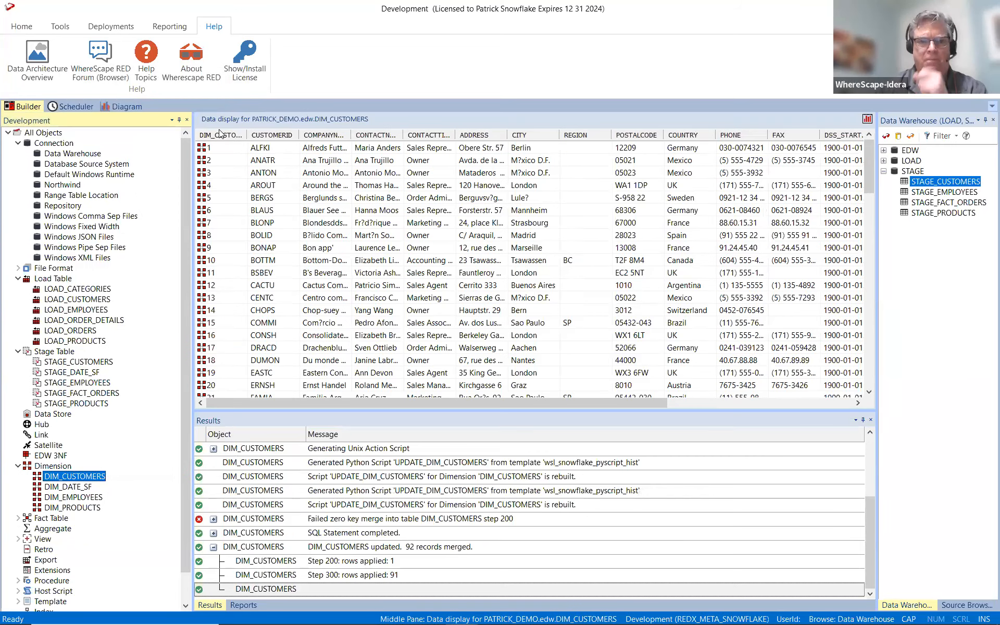
{"action": "left_click", "coordinate": [219, 135]}
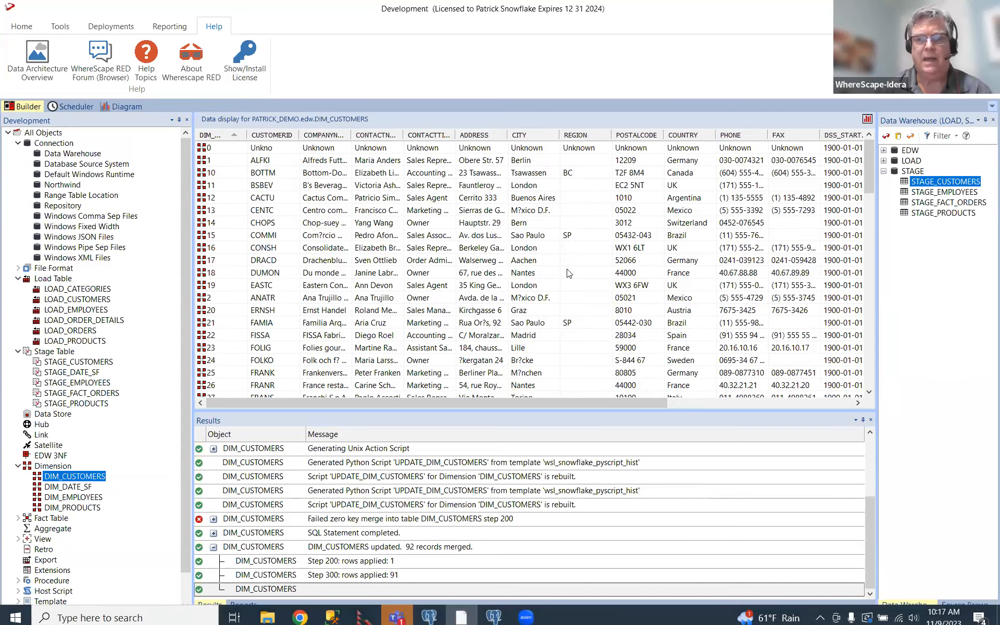
{"action": "left_click_drag", "start_coordinate": [485, 404], "coordinate": [662, 252]}
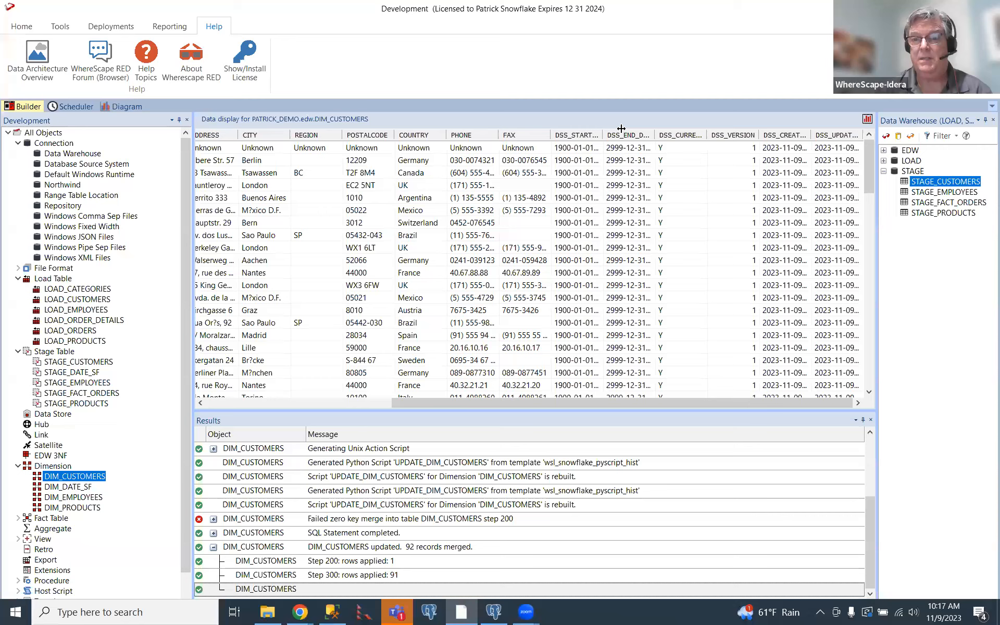
{"action": "double_click", "coordinate": [603, 131]}
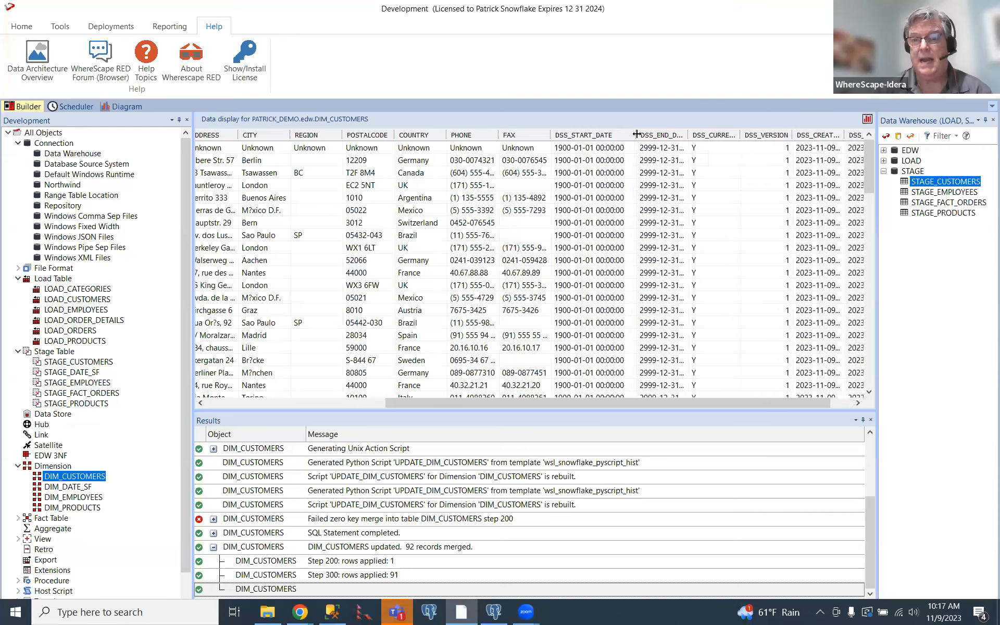
{"action": "double_click", "coordinate": [688, 135]}
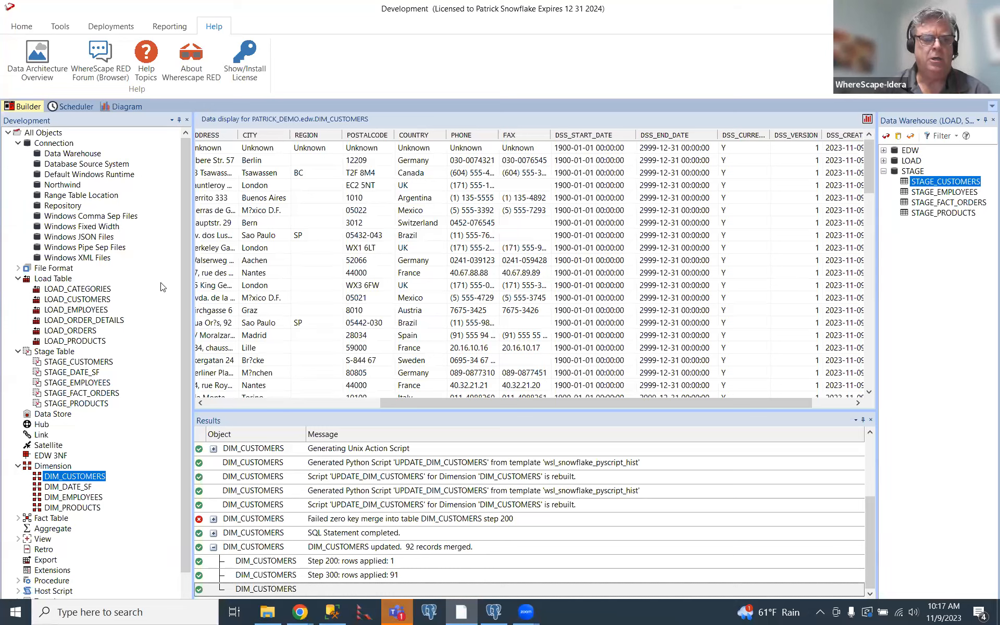
Examine the String functions offered for transforming STAGE_CUSTOMERS' REGION column, and leave the column without changes.
{"action": "left_click", "coordinate": [86, 360]}
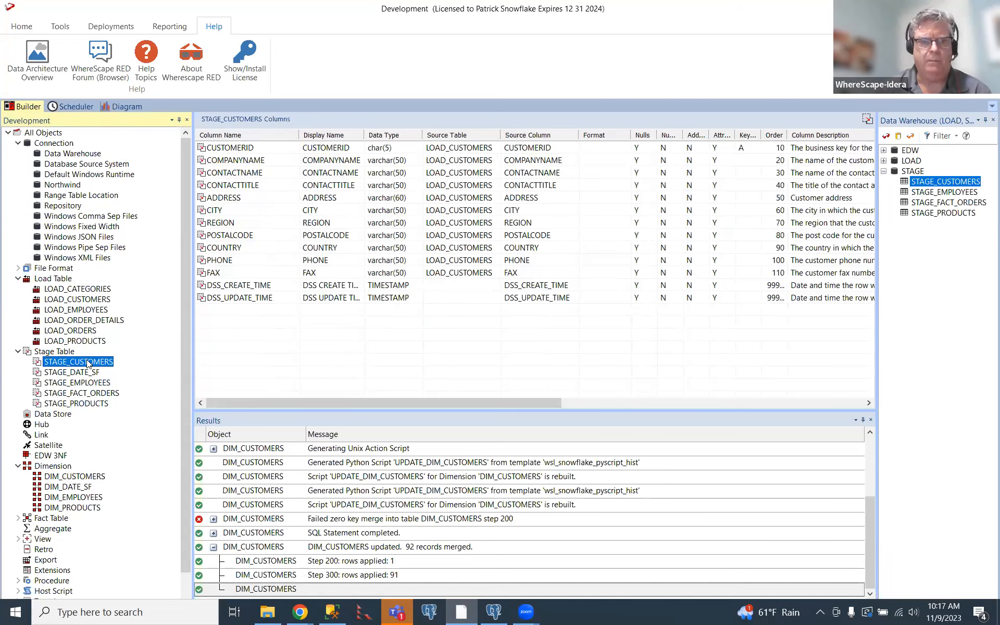
{"action": "double_click", "coordinate": [238, 223]}
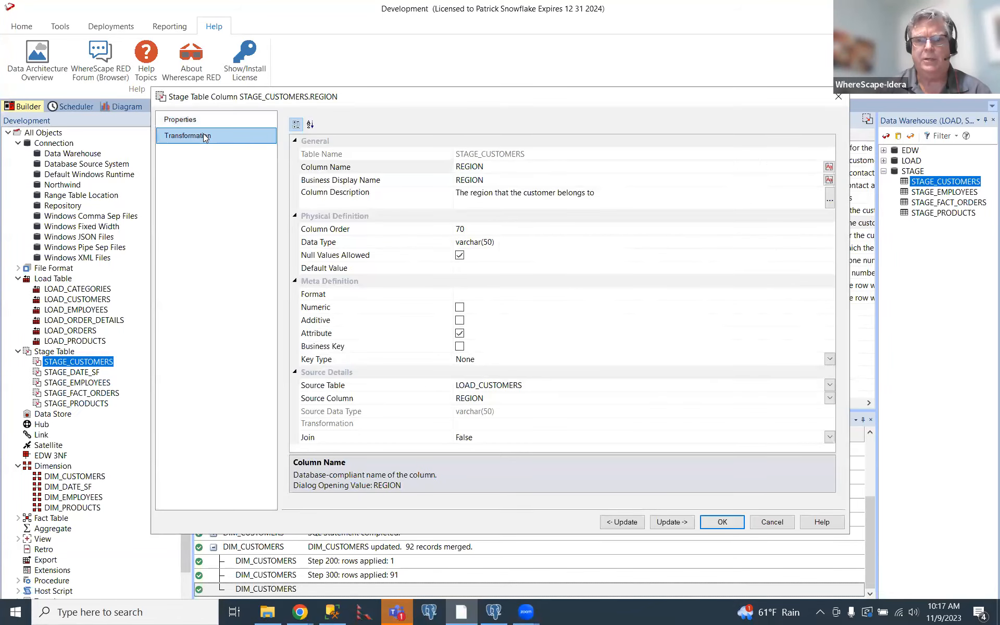
{"action": "left_click", "coordinate": [203, 135]}
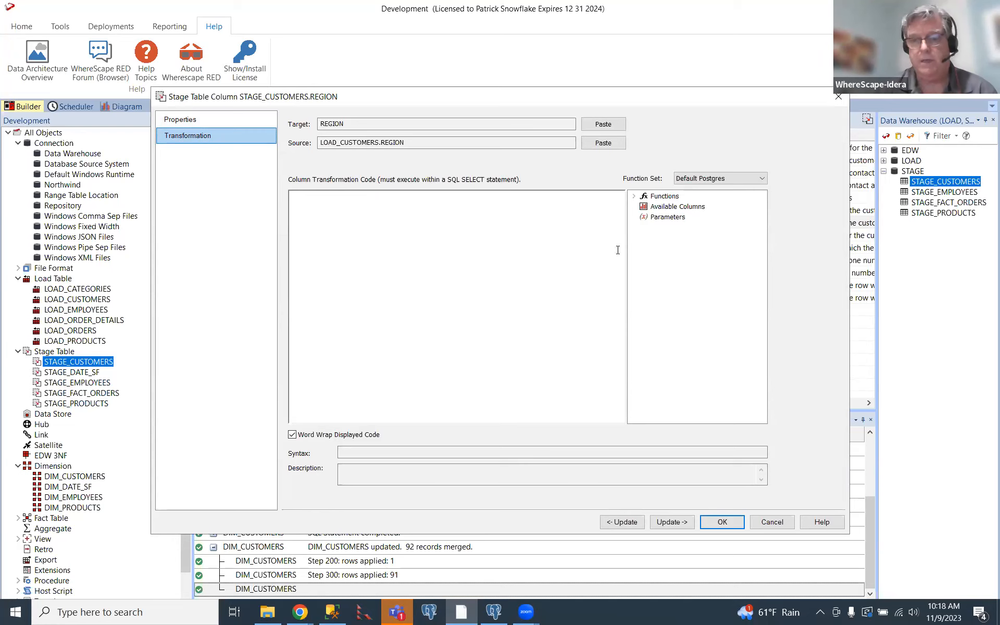
{"action": "left_click", "coordinate": [634, 198]}
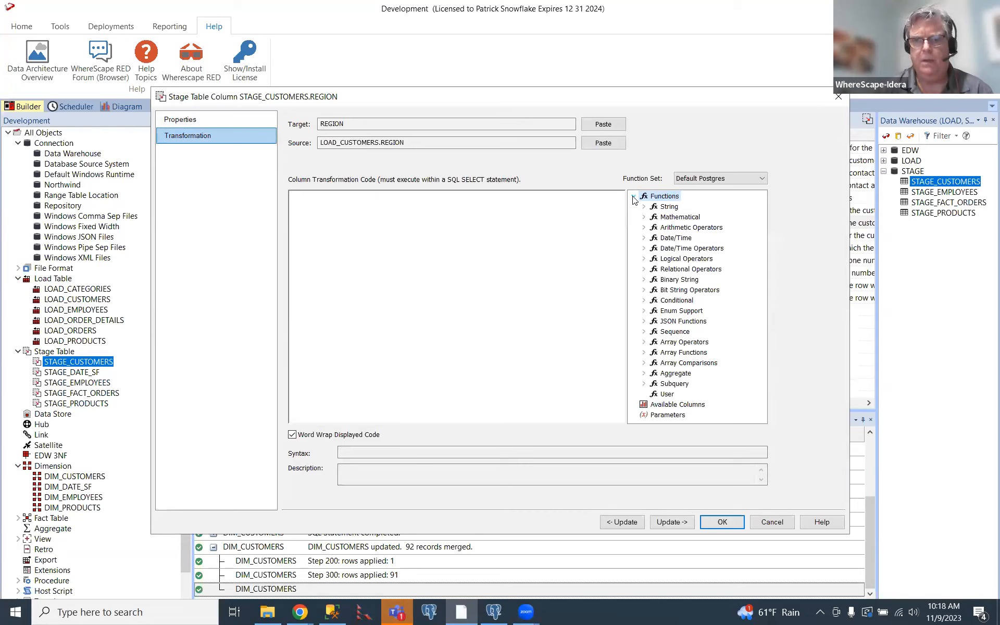
{"action": "left_click", "coordinate": [644, 208]}
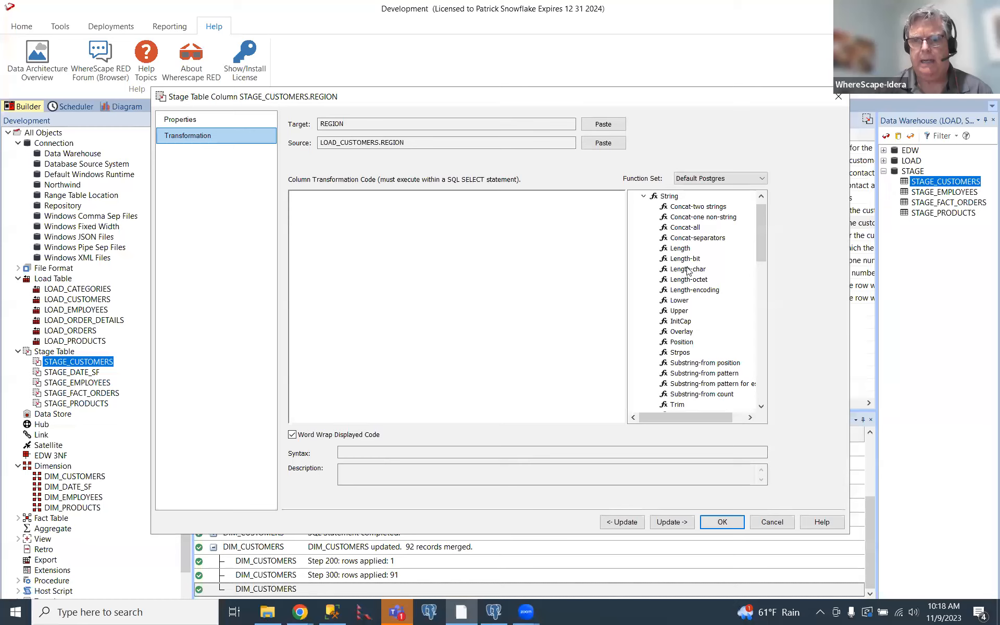
{"action": "scroll", "coordinate": [669, 261], "scroll_direction": "down", "scroll_amount": 6}
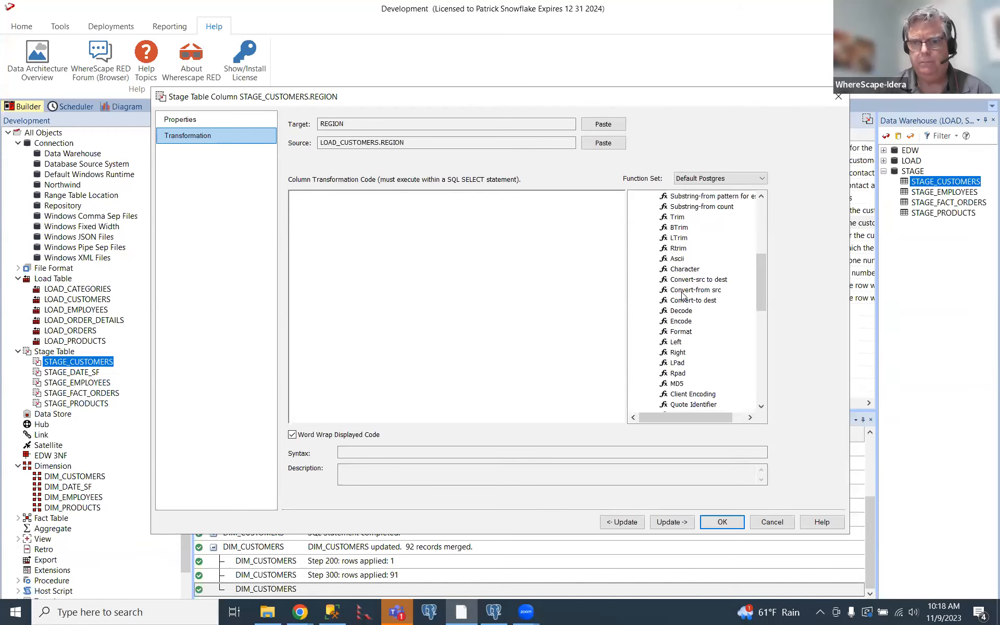
{"action": "scroll", "coordinate": [683, 293], "scroll_direction": "down", "scroll_amount": 8}
{"action": "scroll", "coordinate": [683, 293], "scroll_direction": "up", "scroll_amount": 5}
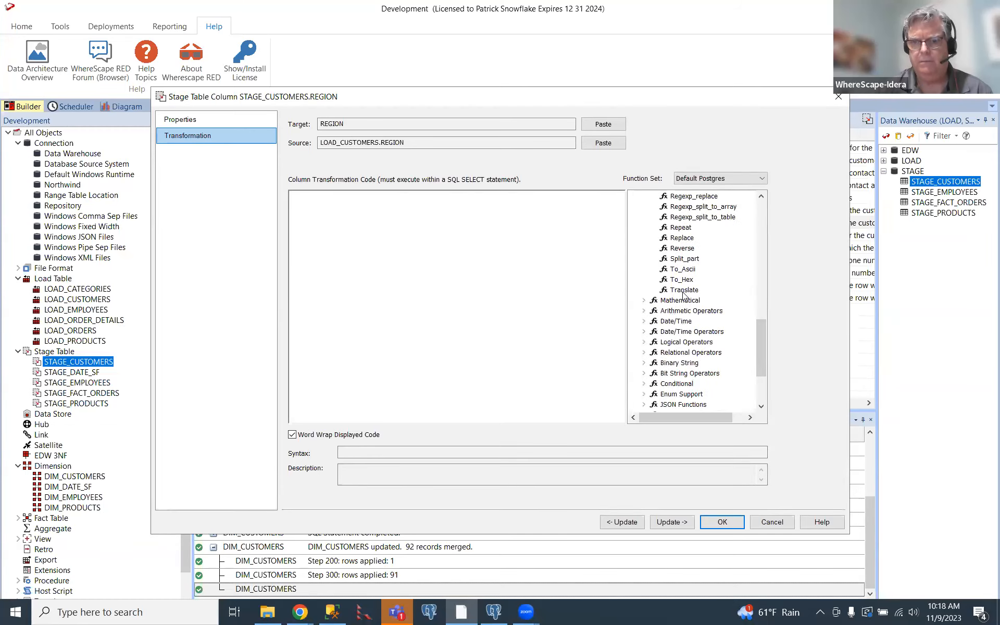
{"action": "scroll", "coordinate": [683, 293], "scroll_direction": "up", "scroll_amount": 10}
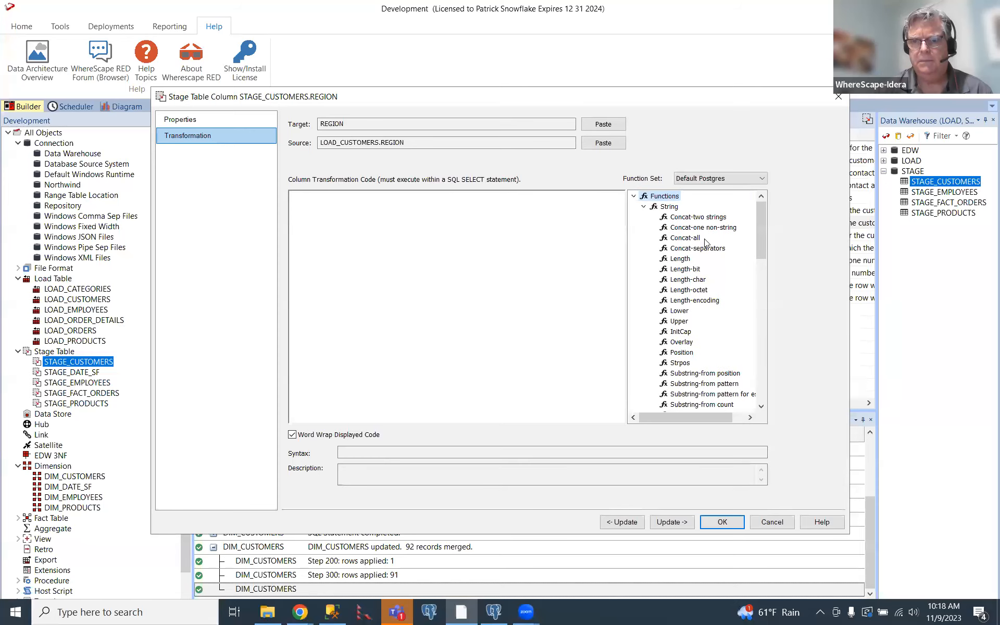
{"action": "scroll", "coordinate": [706, 243], "scroll_direction": "down", "scroll_amount": 6}
{"action": "scroll", "coordinate": [705, 243], "scroll_direction": "down", "scroll_amount": 5}
{"action": "scroll", "coordinate": [650, 238], "scroll_direction": "up", "scroll_amount": 10}
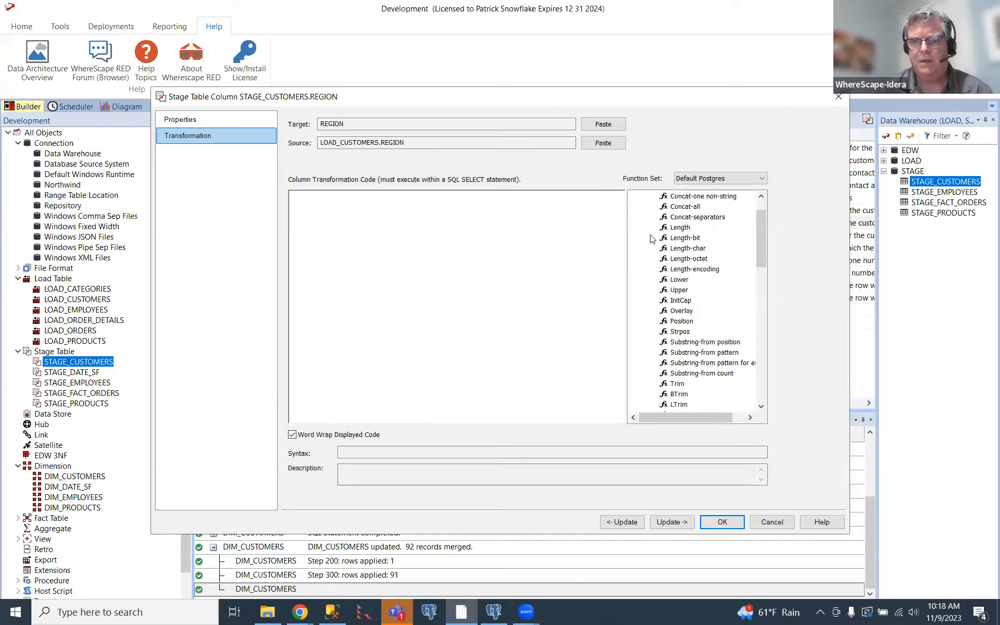
{"action": "scroll", "coordinate": [649, 236], "scroll_direction": "up", "scroll_amount": 1}
{"action": "left_click", "coordinate": [644, 208]}
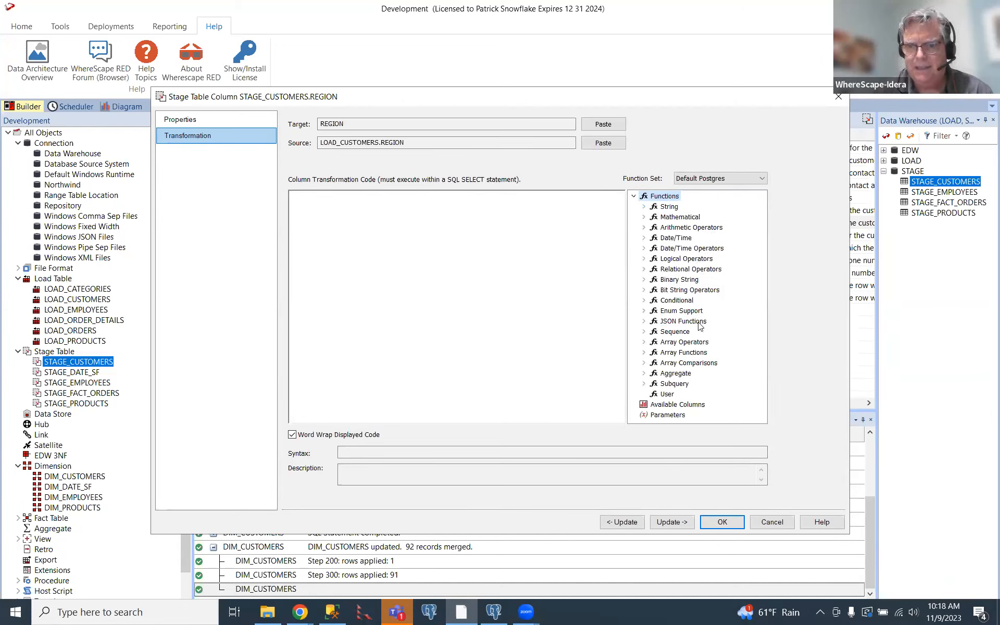
{"action": "left_click", "coordinate": [642, 207]}
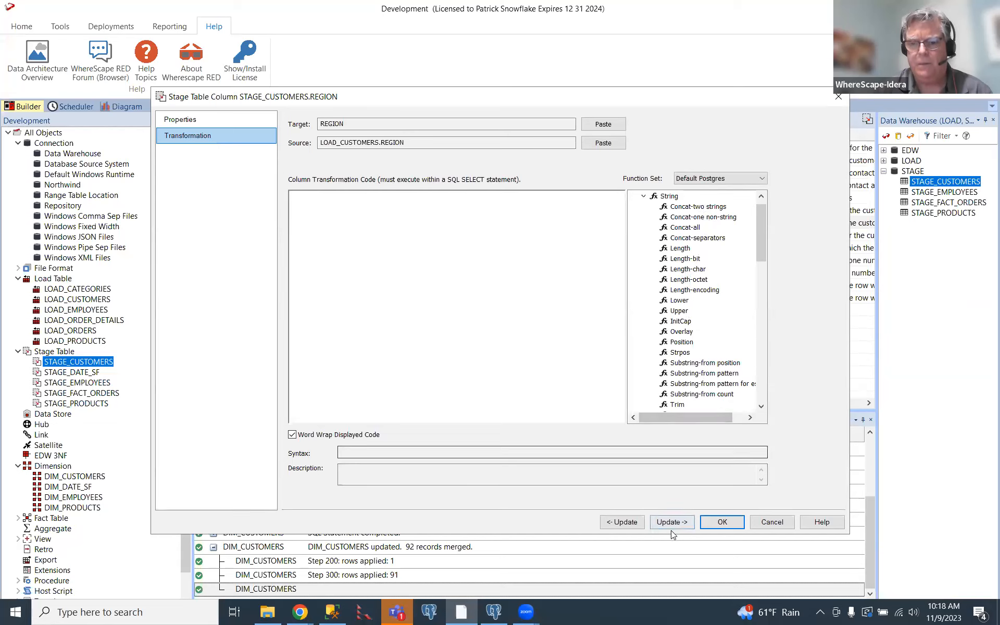
{"action": "left_click", "coordinate": [772, 521]}
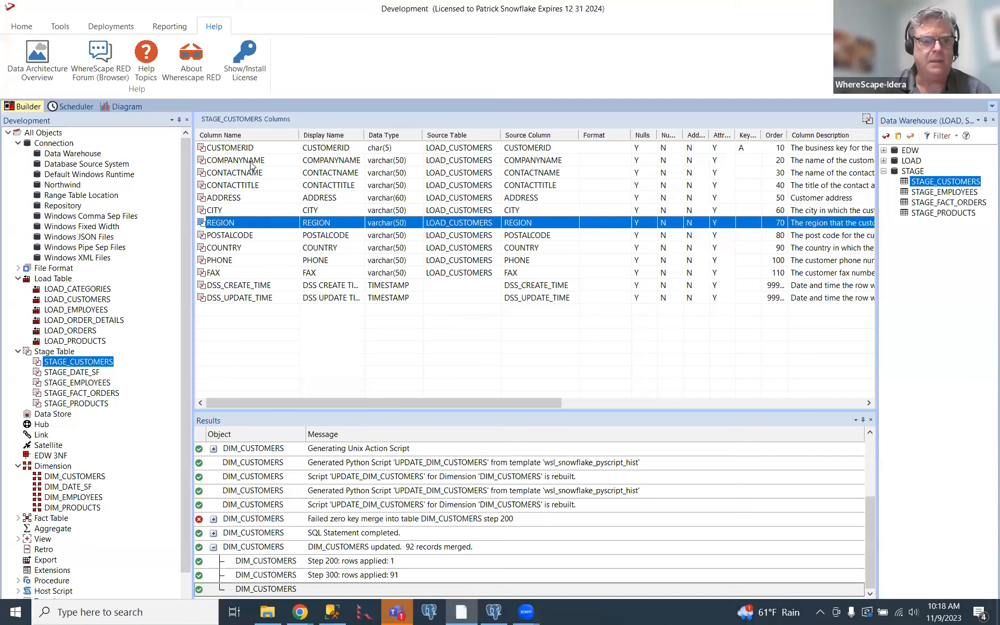
Display the data of STAGE_CUSTOMERS to inspect its column values.
{"action": "right_click", "coordinate": [98, 363]}
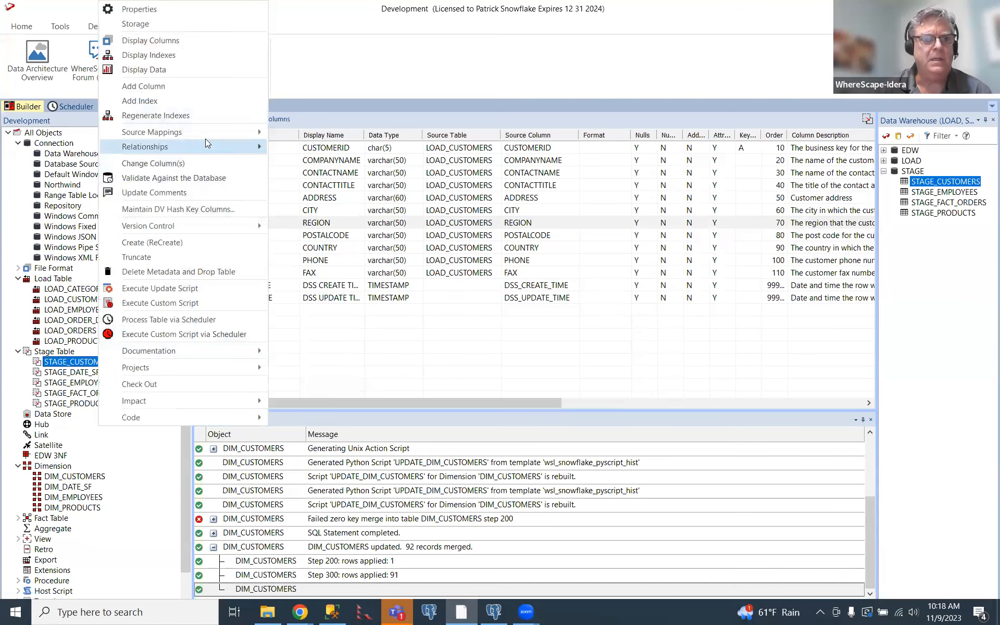
{"action": "left_click", "coordinate": [202, 71]}
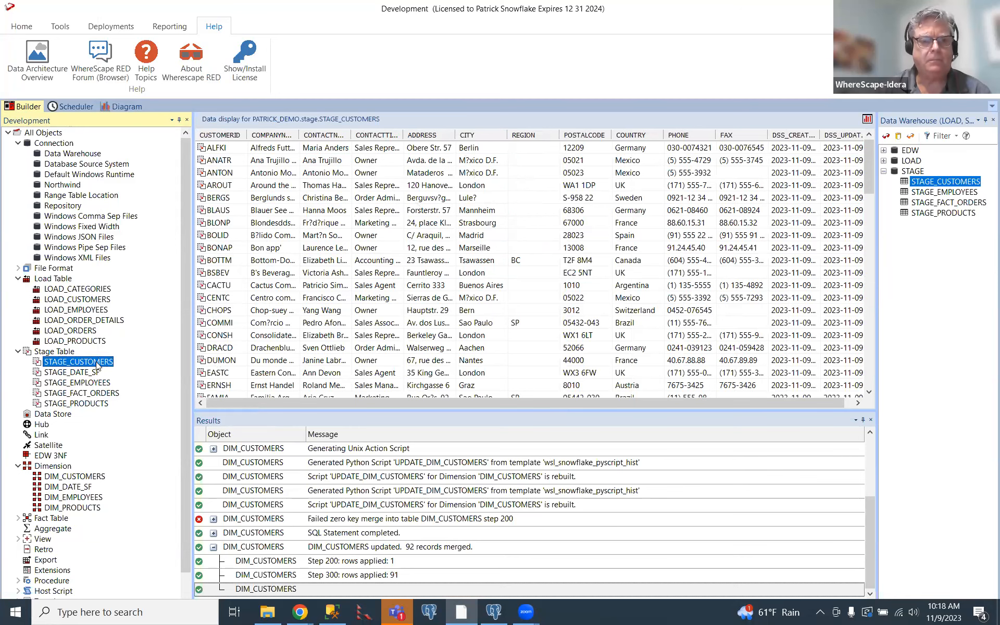
{"action": "double_click", "coordinate": [97, 366]}
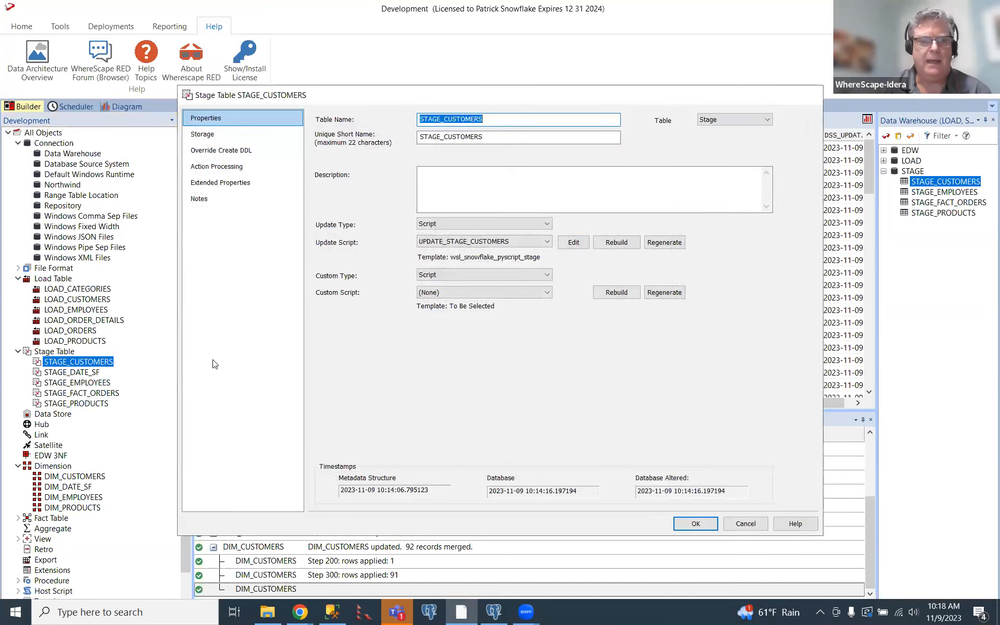
{"action": "key", "text": "Escape"}
Add the transformation upper(LOAD_CUSTOMERS.CITY) to the CITY column of STAGE_CUSTOMERS using the Upper string function.
{"action": "right_click", "coordinate": [107, 363]}
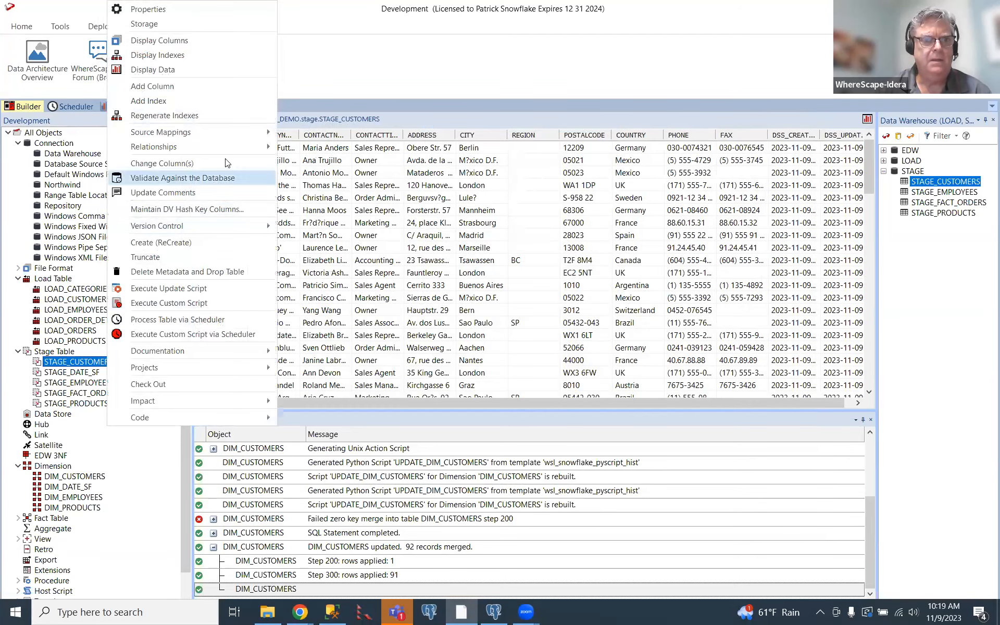
{"action": "left_click", "coordinate": [215, 49]}
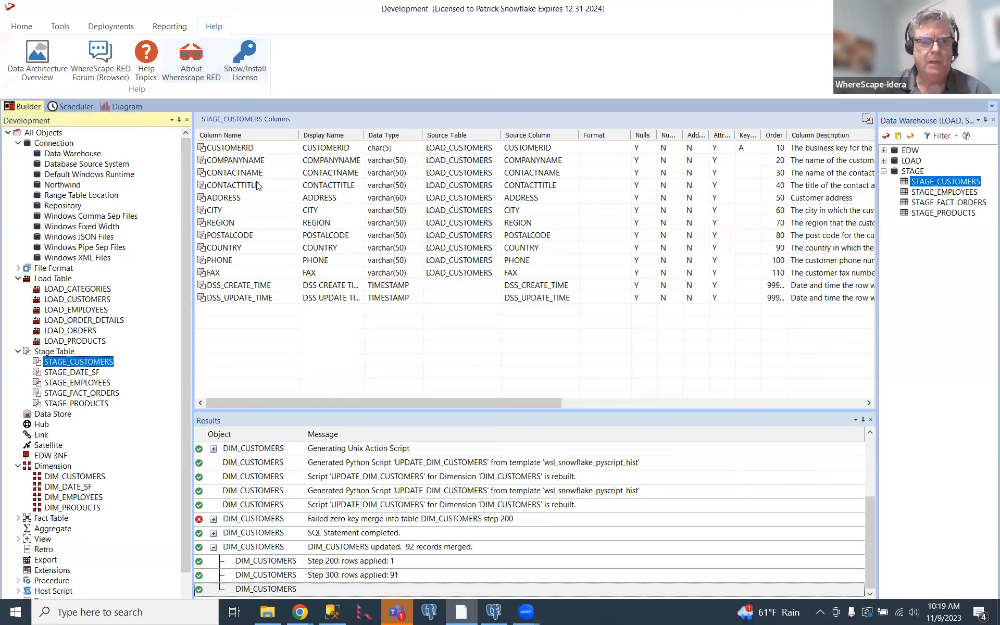
{"action": "double_click", "coordinate": [239, 211]}
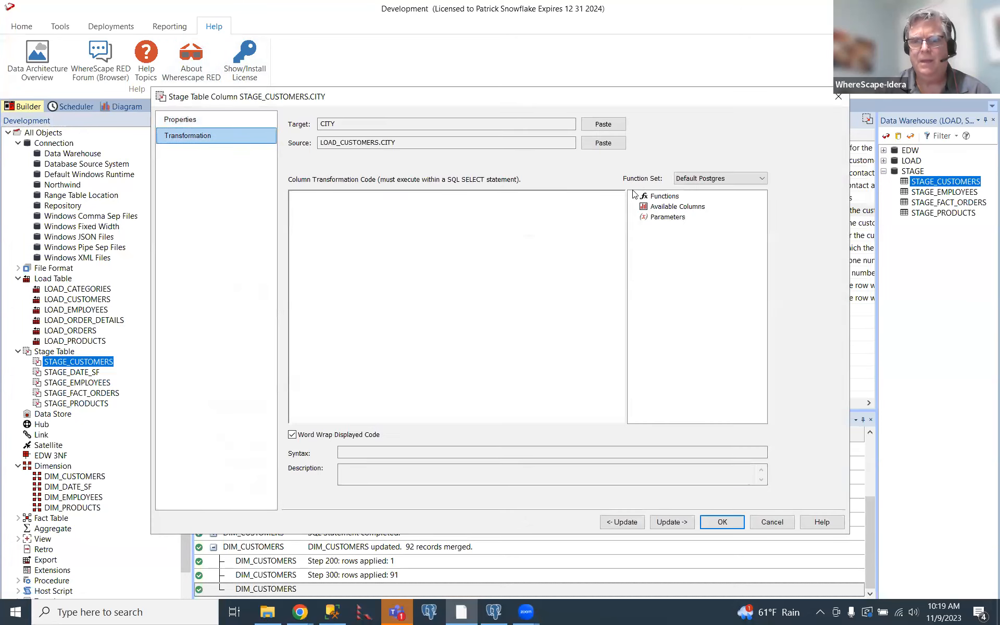
{"action": "left_click", "coordinate": [634, 196]}
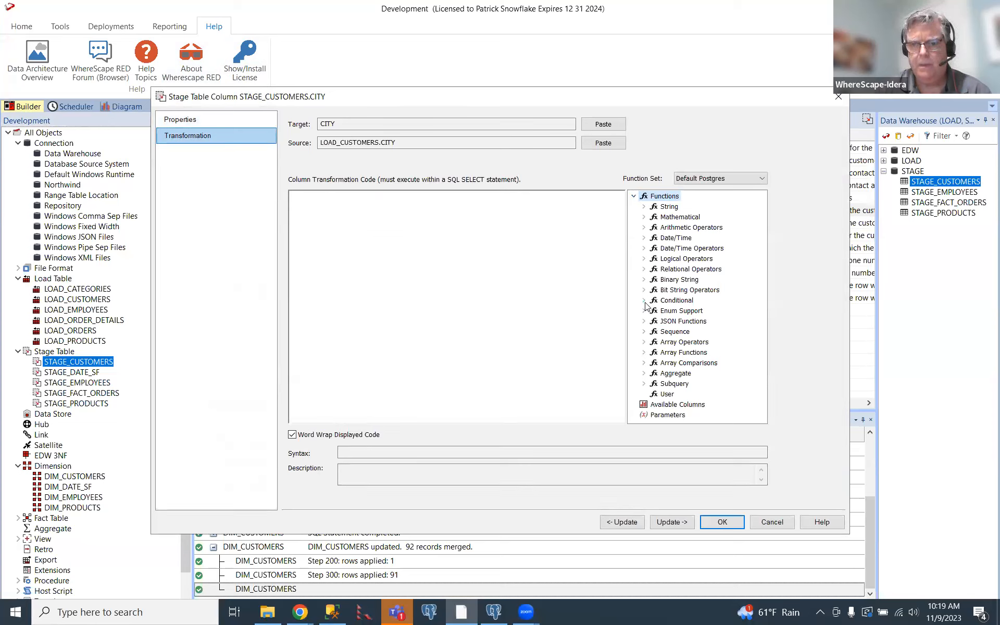
{"action": "left_click", "coordinate": [644, 208]}
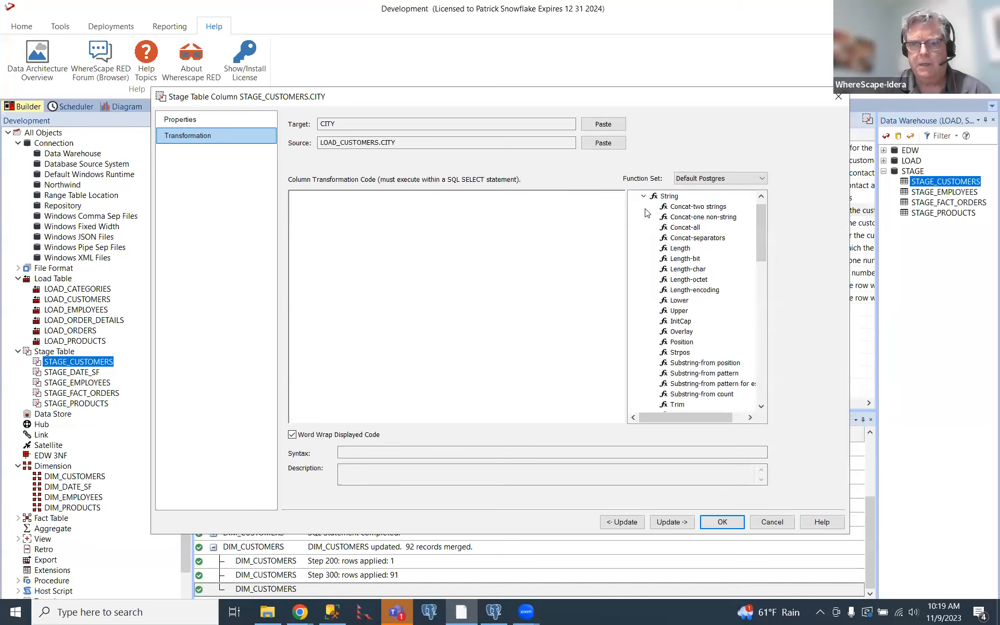
{"action": "double_click", "coordinate": [678, 311]}
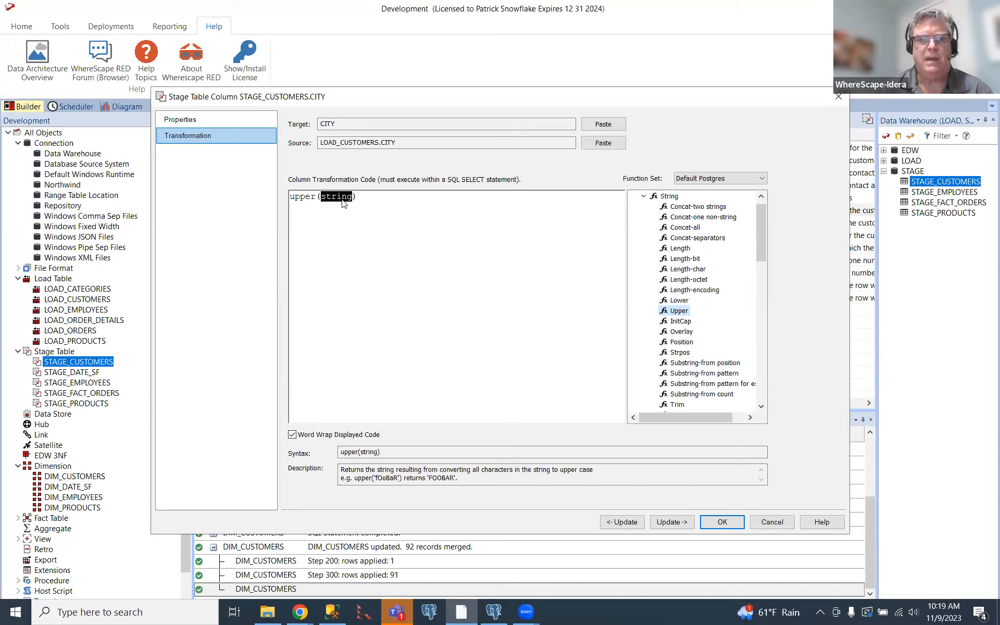
{"action": "left_click", "coordinate": [592, 145]}
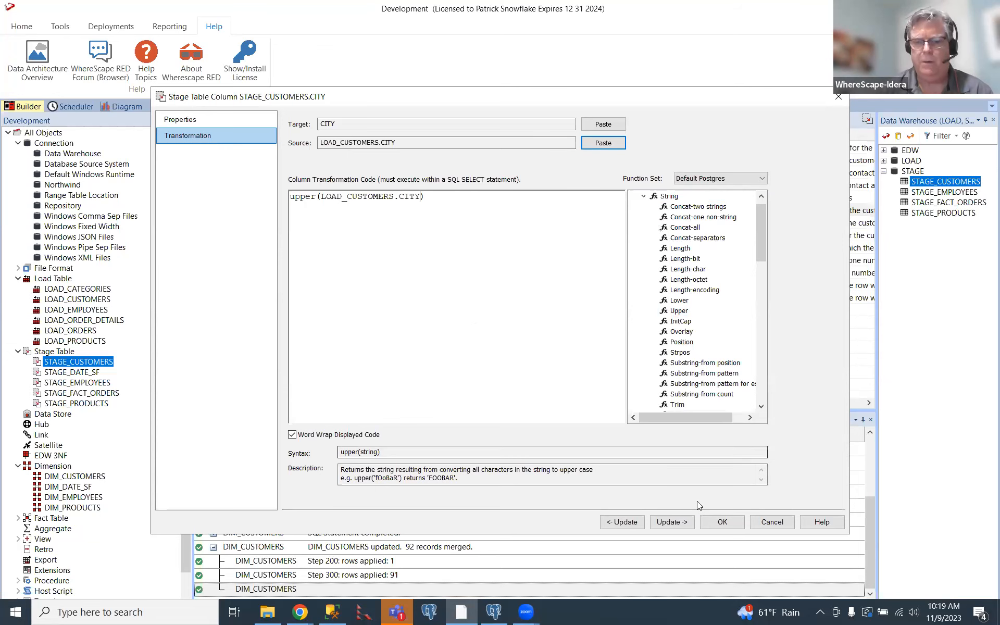
{"action": "left_click", "coordinate": [722, 522]}
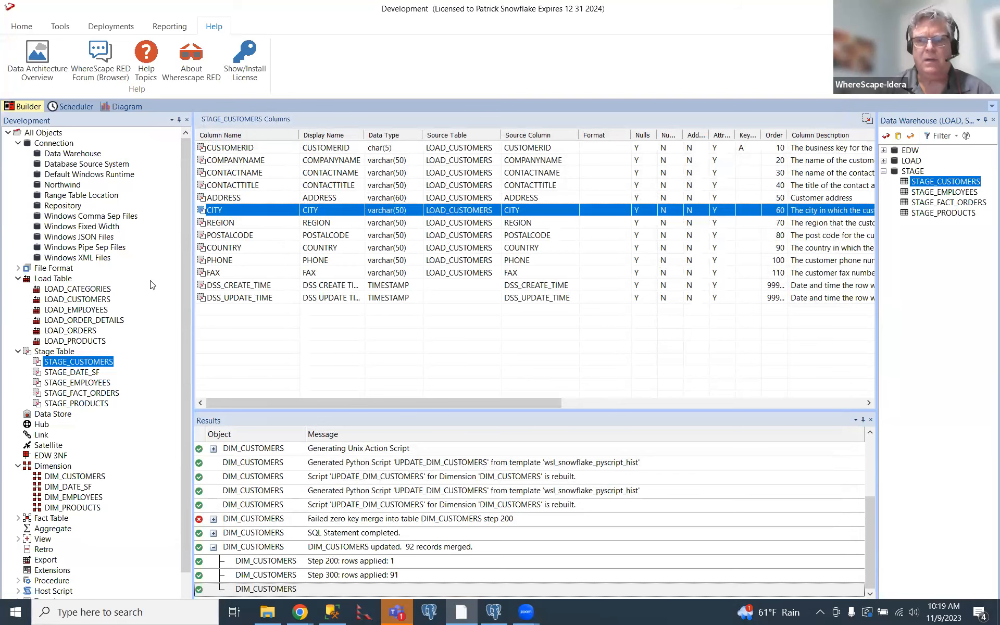
Review the column list of STAGE_CUSTOMERS across its full width, then refresh it.
{"action": "left_click_drag", "start_coordinate": [441, 408], "coordinate": [608, 408]}
{"action": "left_click_drag", "start_coordinate": [509, 418], "coordinate": [345, 411]}
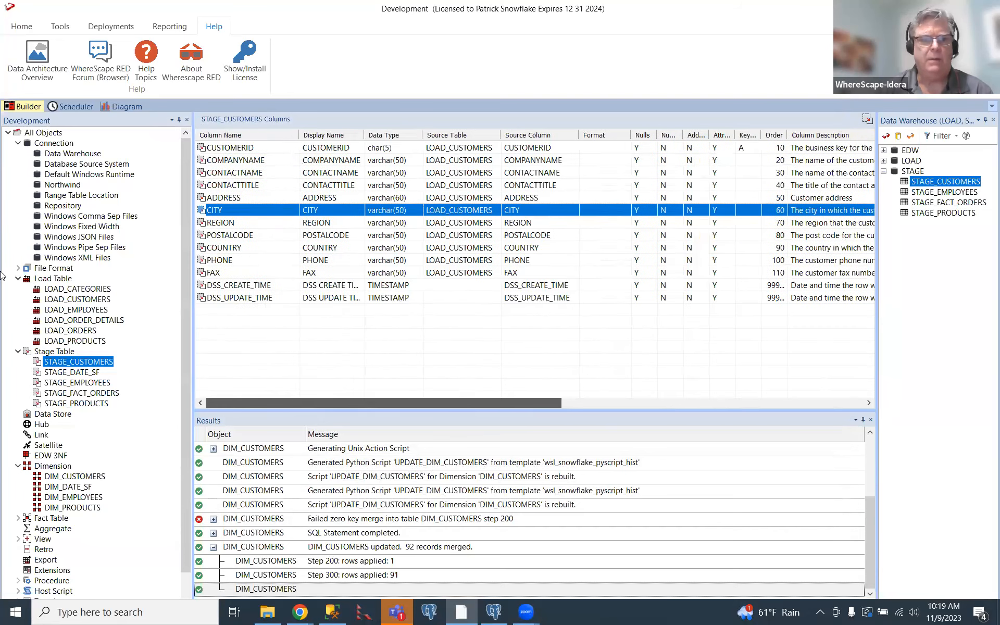
{"action": "right_click", "coordinate": [77, 364]}
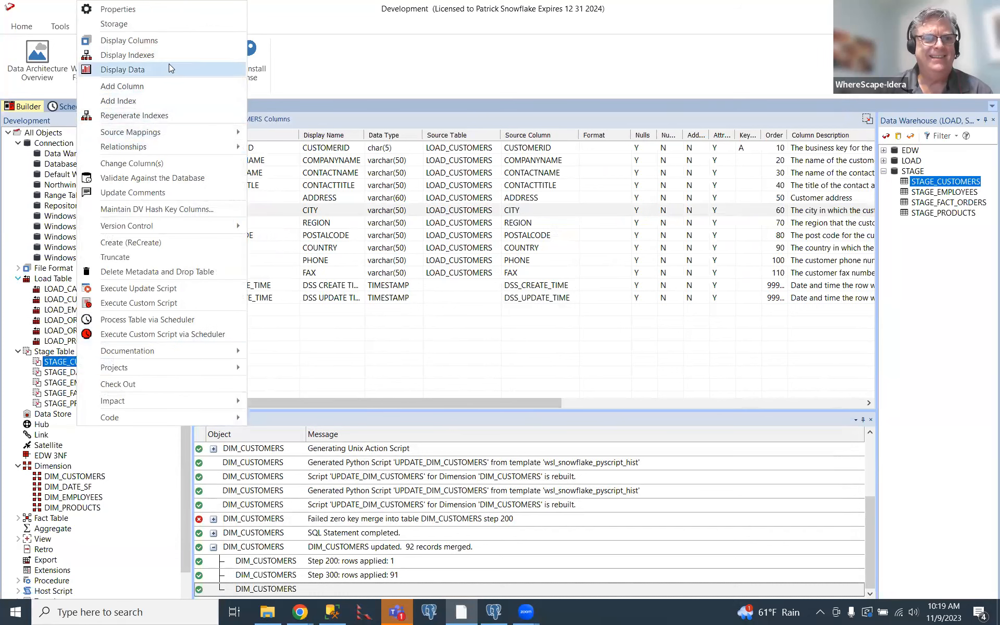
{"action": "left_click", "coordinate": [188, 42]}
{"action": "left_click_drag", "start_coordinate": [345, 401], "coordinate": [272, 418]}
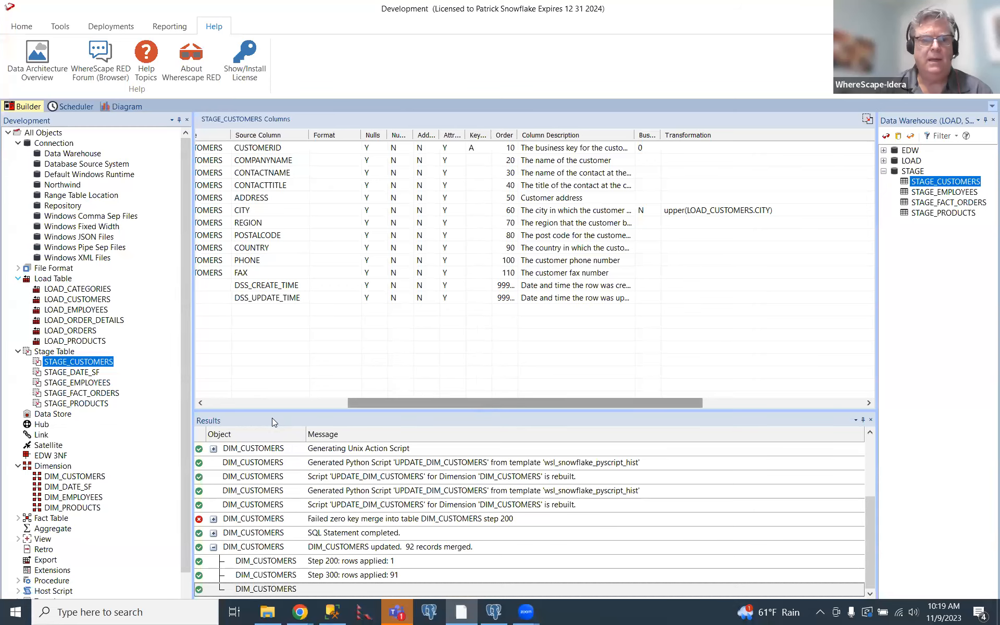
Rebuild the UPDATE_STAGE_CUSTOMERS script, accepting its existing build options.
{"action": "right_click", "coordinate": [107, 362]}
{"action": "mouse_move", "coordinate": [223, 417]}
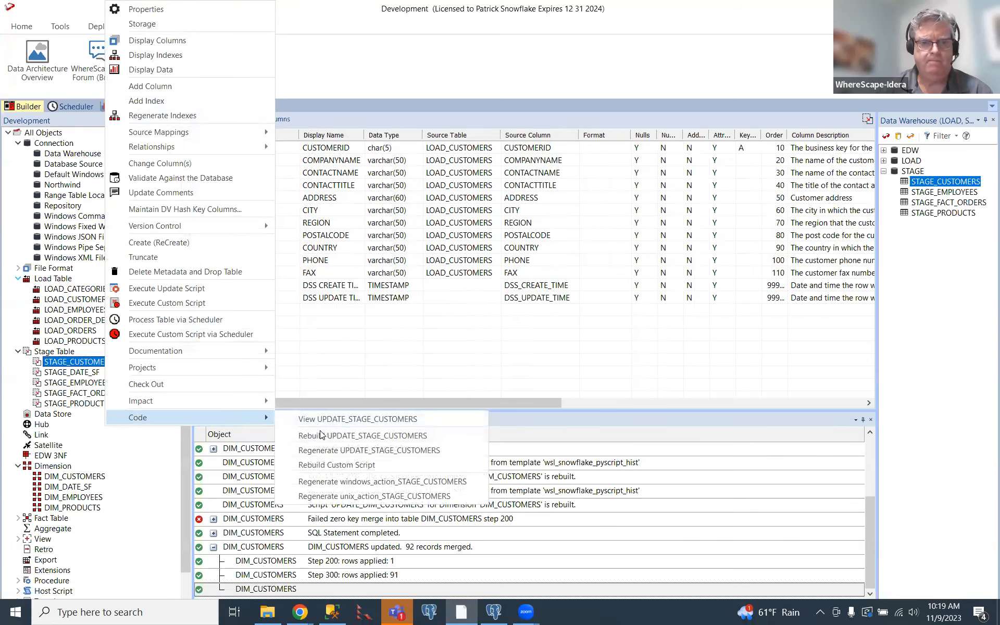
{"action": "left_click", "coordinate": [324, 438]}
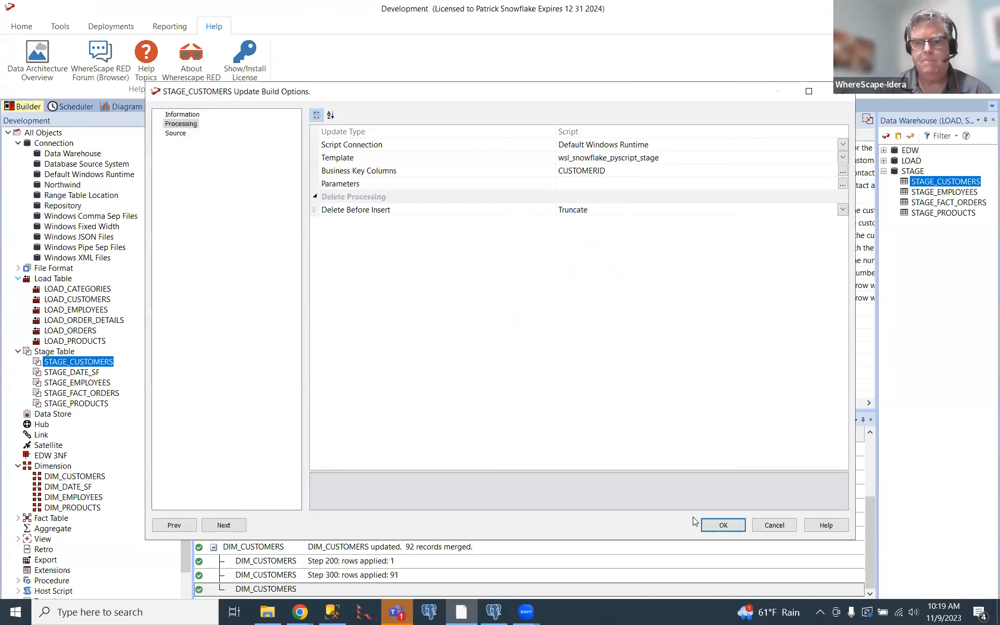
{"action": "left_click", "coordinate": [722, 525]}
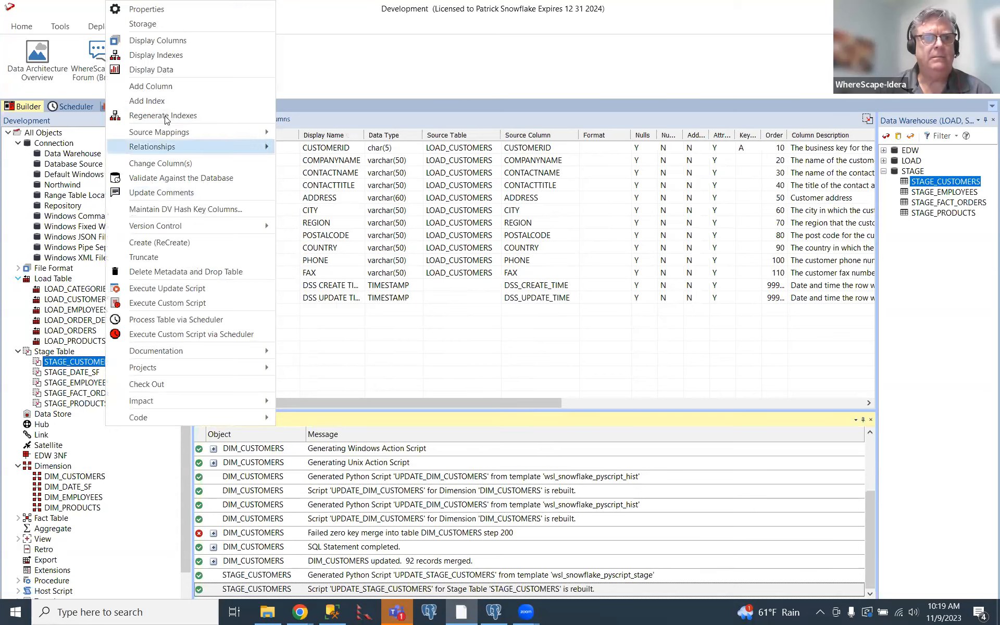
Execute the update script of STAGE_CUSTOMERS and display the table's data to check the CITY values.
{"action": "right_click", "coordinate": [86, 361]}
{"action": "left_click", "coordinate": [148, 289]}
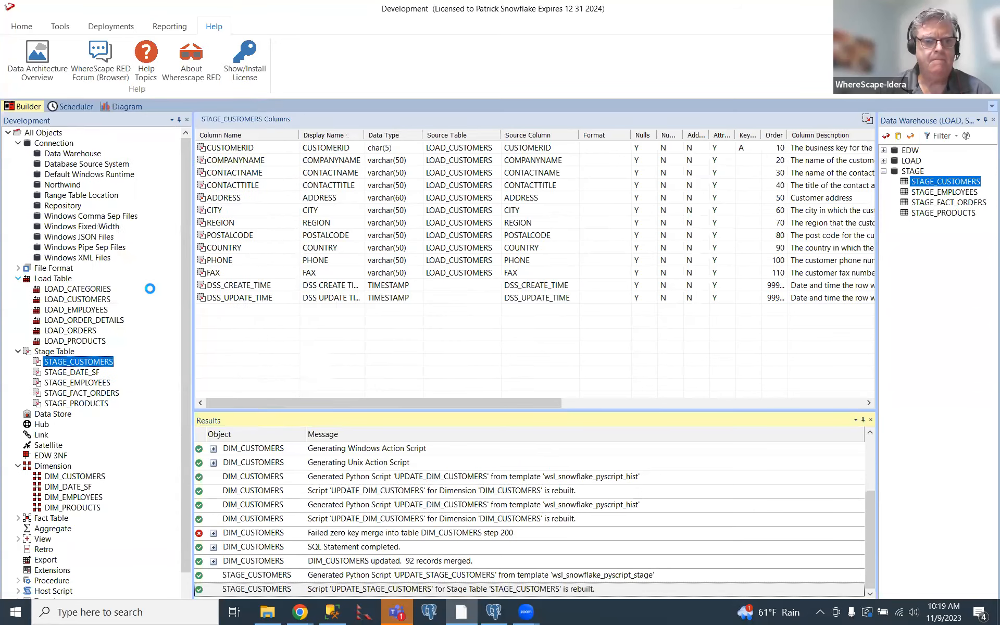
{"action": "right_click", "coordinate": [97, 364]}
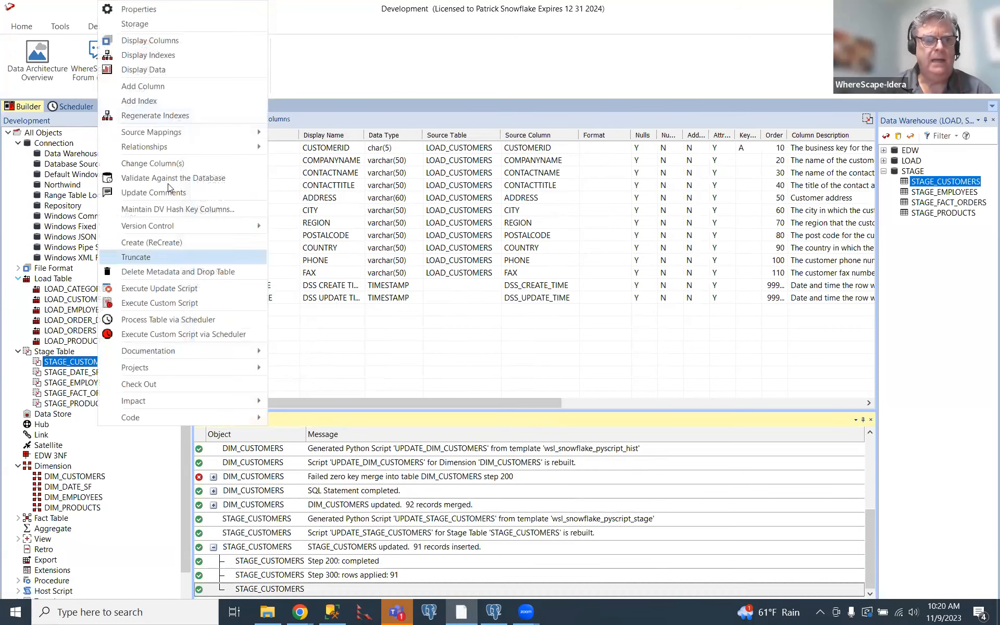
{"action": "left_click", "coordinate": [190, 79]}
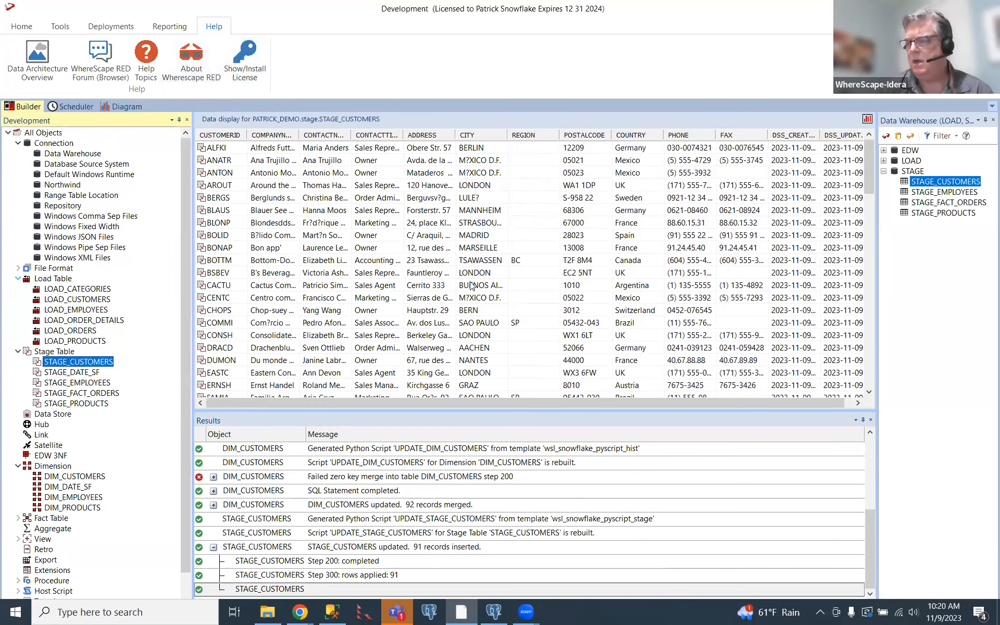
Execute the update script of DIM_CUSTOMERS to merge the transformed staging records into the dimension.
{"action": "left_click", "coordinate": [92, 477]}
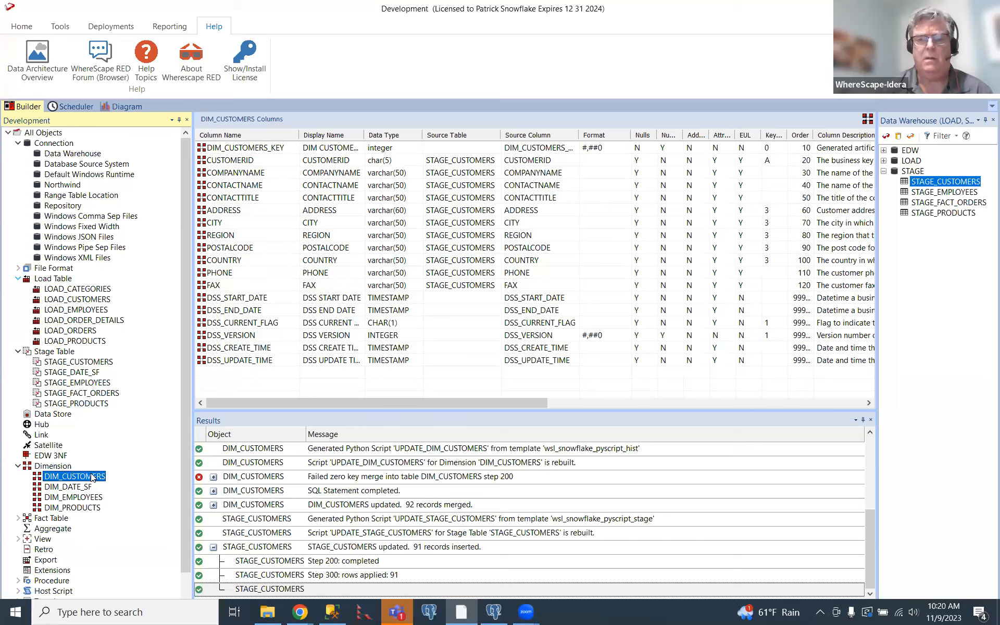
{"action": "right_click", "coordinate": [92, 477]}
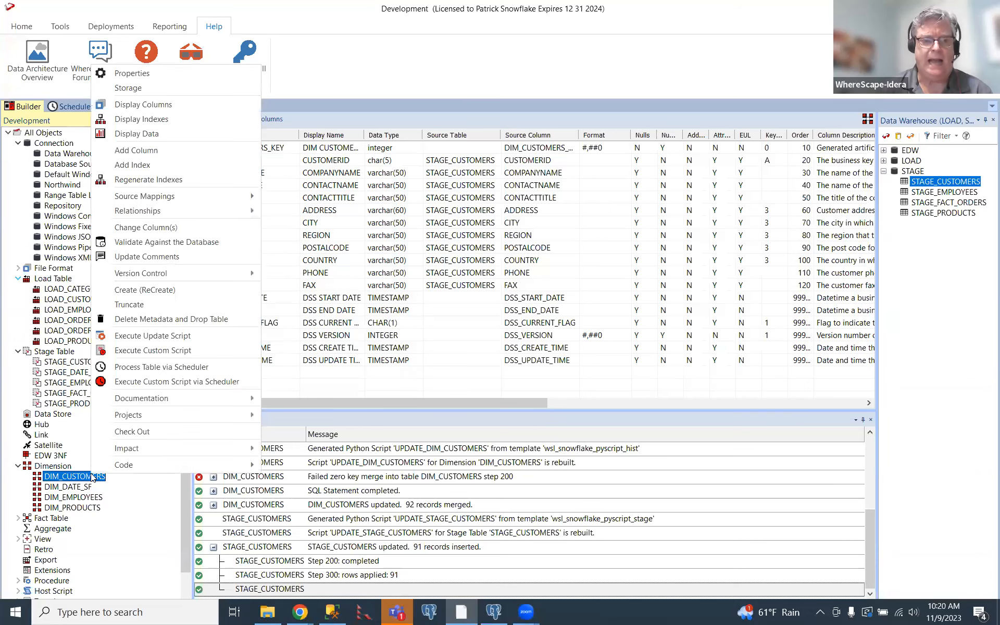
{"action": "left_click", "coordinate": [151, 336]}
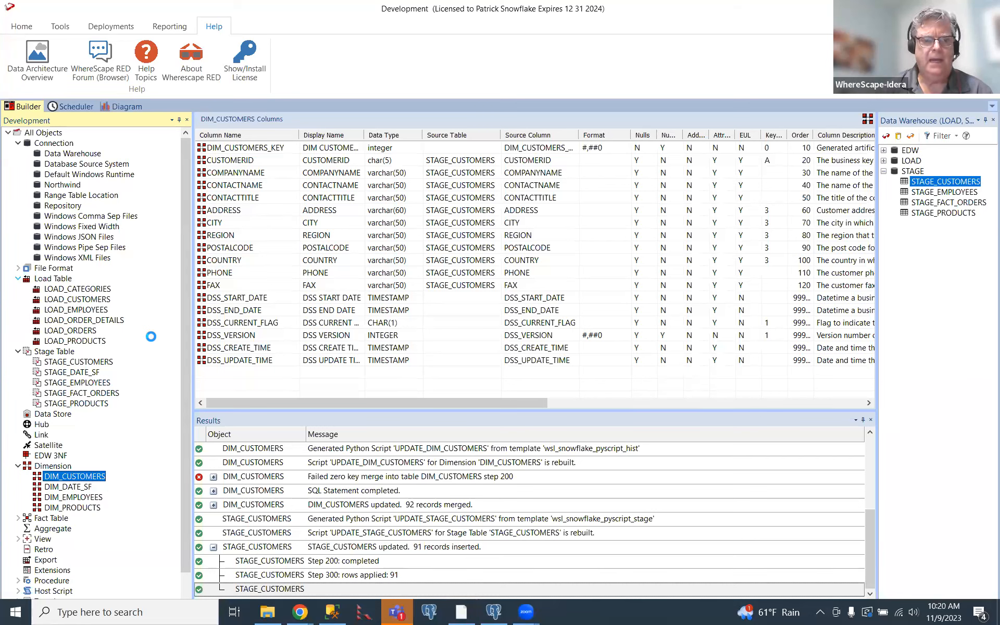
Display DIM_CUSTOMERS' data sorted by CUSTOMERID and examine the full DSS_START_DATE and DSS_END_DATE values, current flags and versions.
{"action": "right_click", "coordinate": [72, 476]}
{"action": "left_click", "coordinate": [143, 131]}
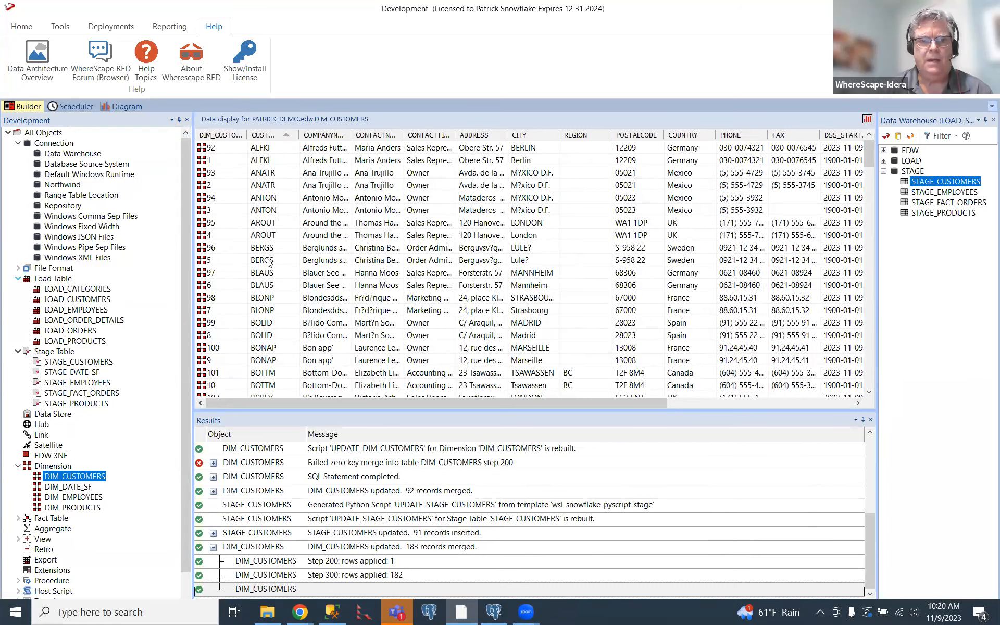
{"action": "left_click_drag", "start_coordinate": [282, 403], "coordinate": [360, 411]}
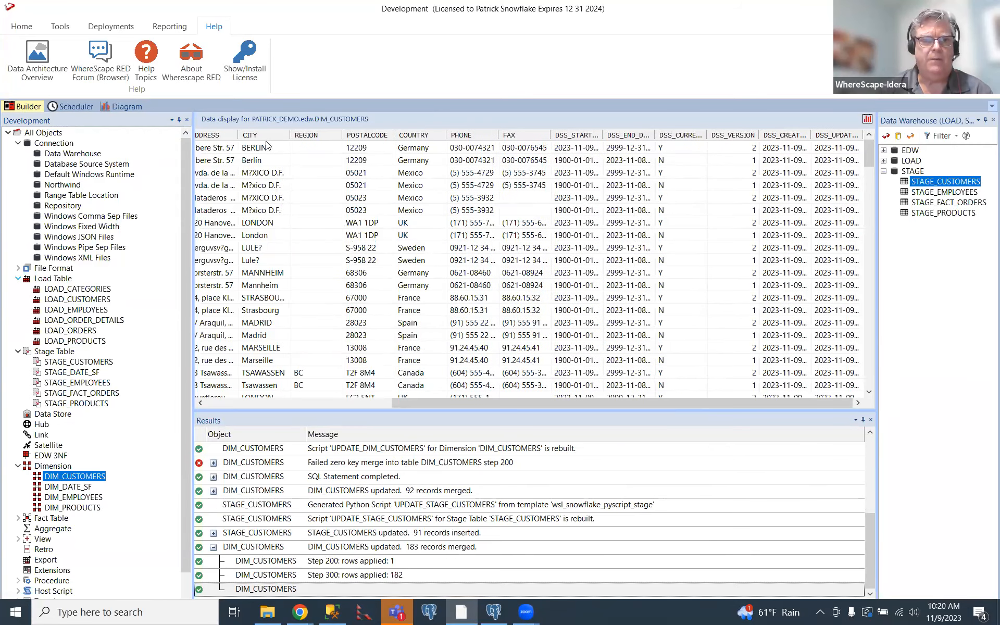
{"action": "left_click_drag", "start_coordinate": [601, 132], "coordinate": [675, 126]}
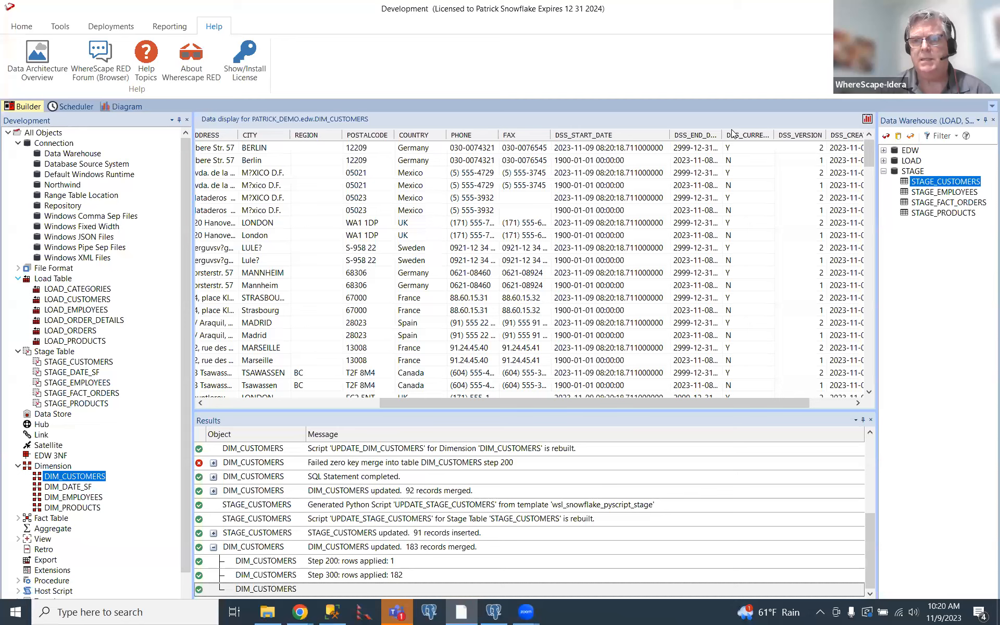
{"action": "left_click_drag", "start_coordinate": [724, 131], "coordinate": [793, 116]}
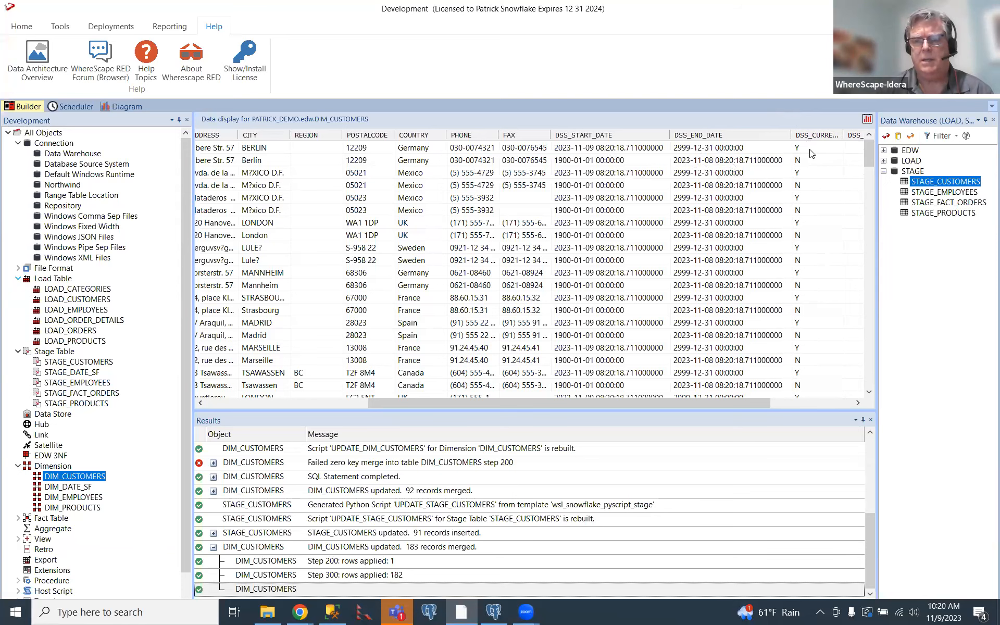
{"action": "left_click_drag", "start_coordinate": [692, 402], "coordinate": [763, 405]}
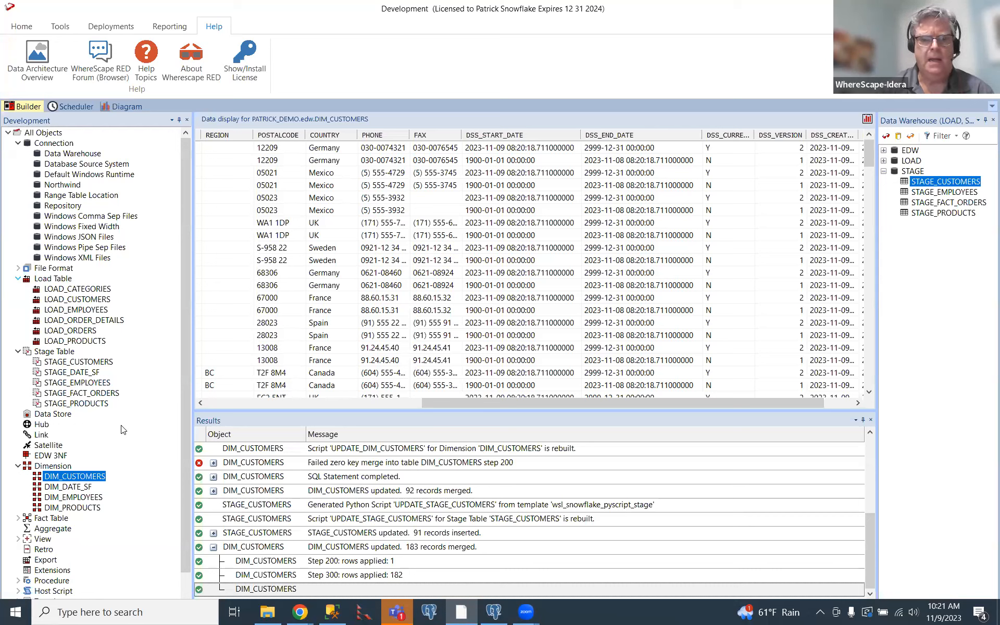
Examine the generated merge code in the UPDATE_DIM_CUSTOMERS script, including its tracked column comparisons, and close the script.
{"action": "double_click", "coordinate": [85, 477]}
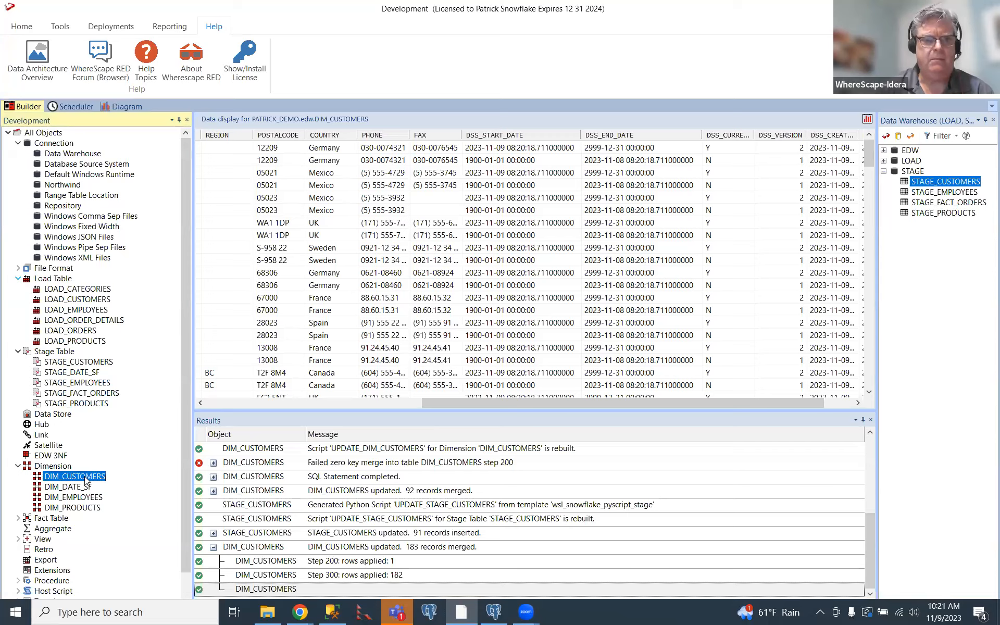
{"action": "left_click", "coordinate": [561, 243]}
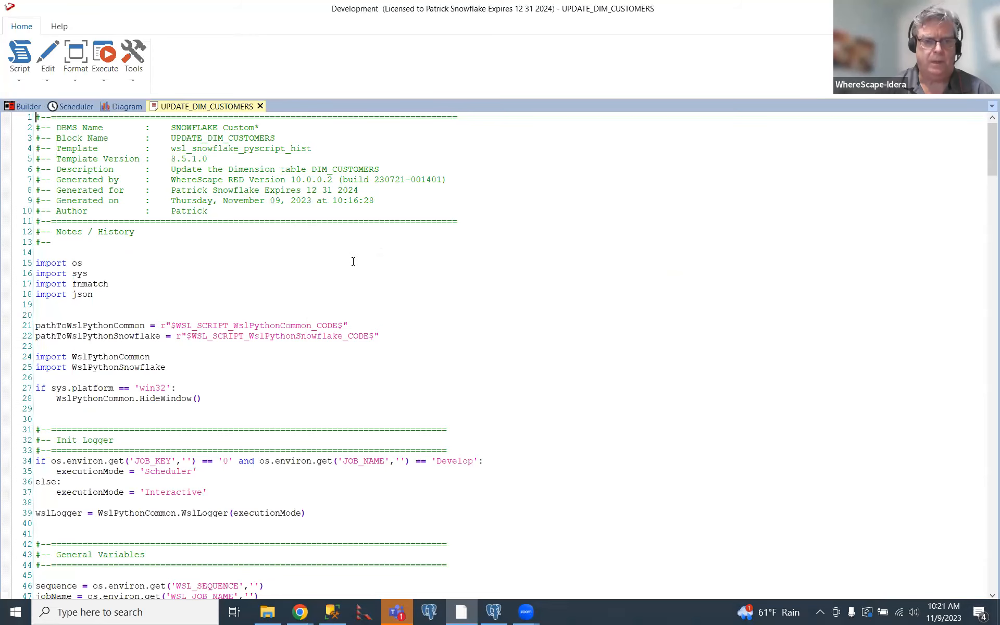
{"action": "scroll", "coordinate": [353, 261], "scroll_direction": "down", "scroll_amount": 12}
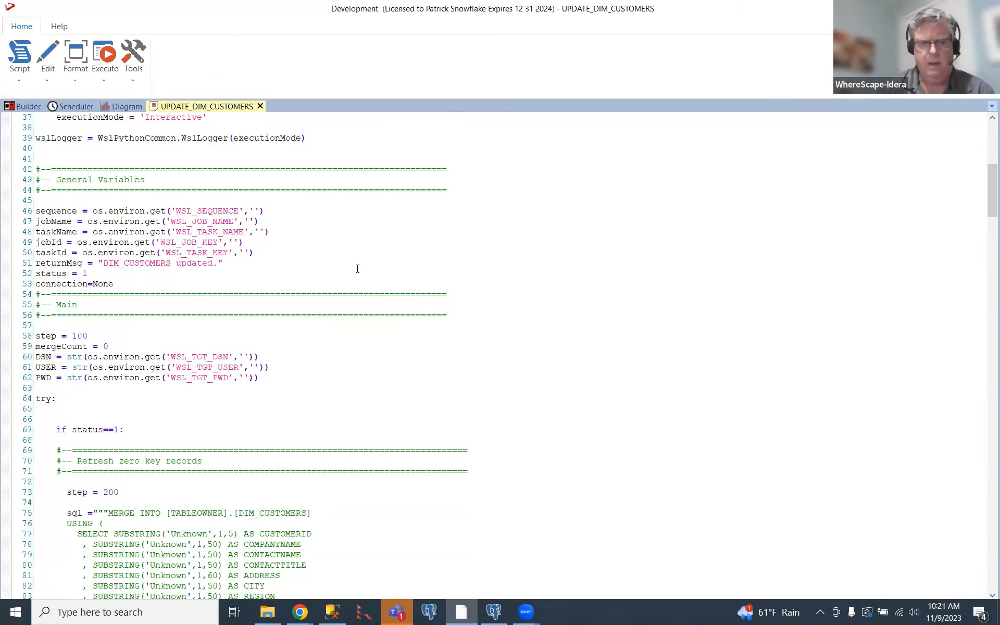
{"action": "scroll", "coordinate": [358, 269], "scroll_direction": "down", "scroll_amount": 20}
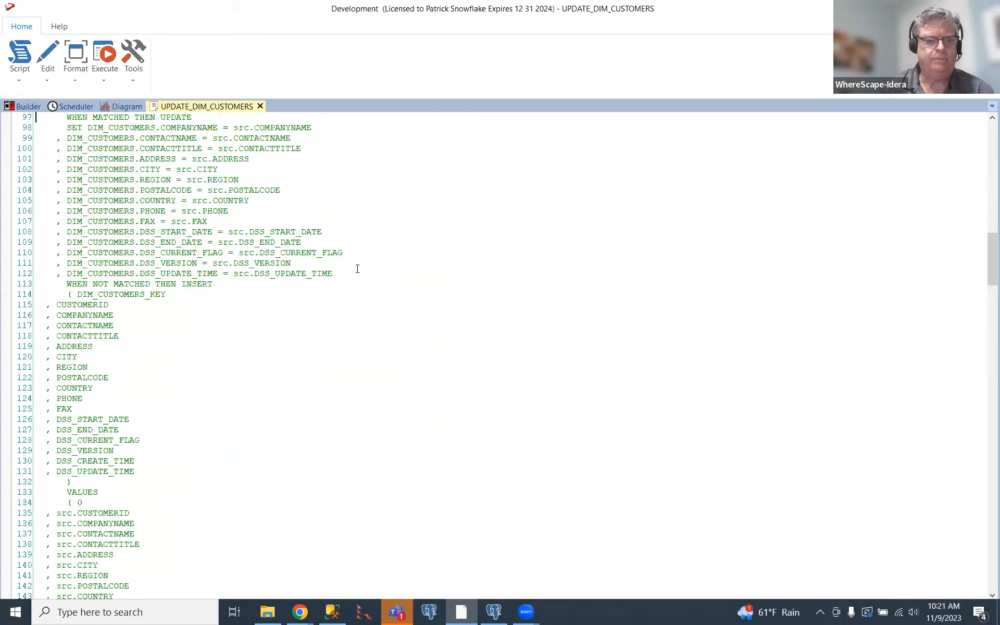
{"action": "scroll", "coordinate": [357, 269], "scroll_direction": "down", "scroll_amount": 17}
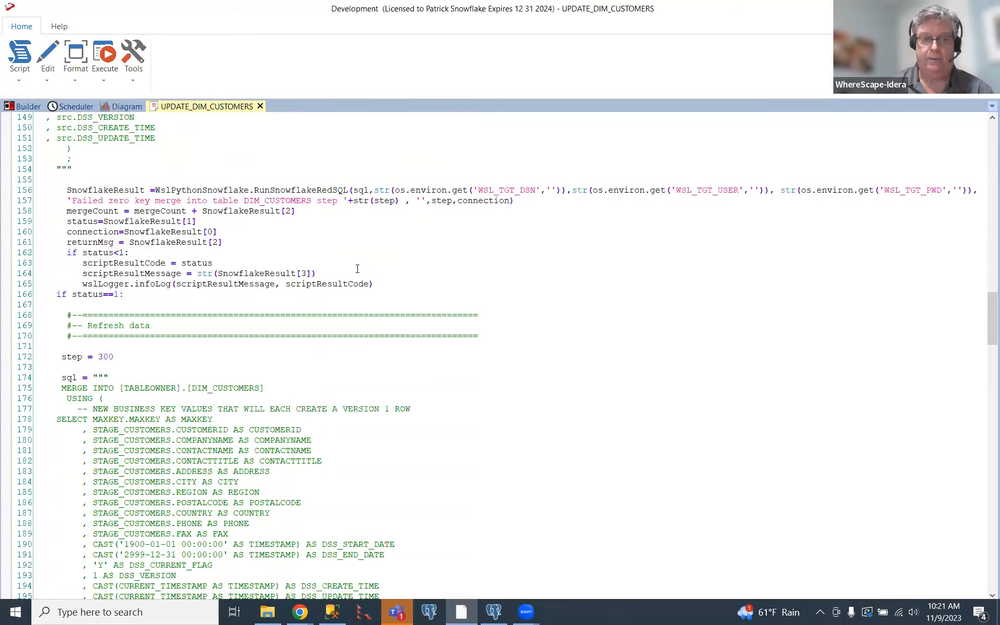
{"action": "scroll", "coordinate": [357, 269], "scroll_direction": "down", "scroll_amount": 7}
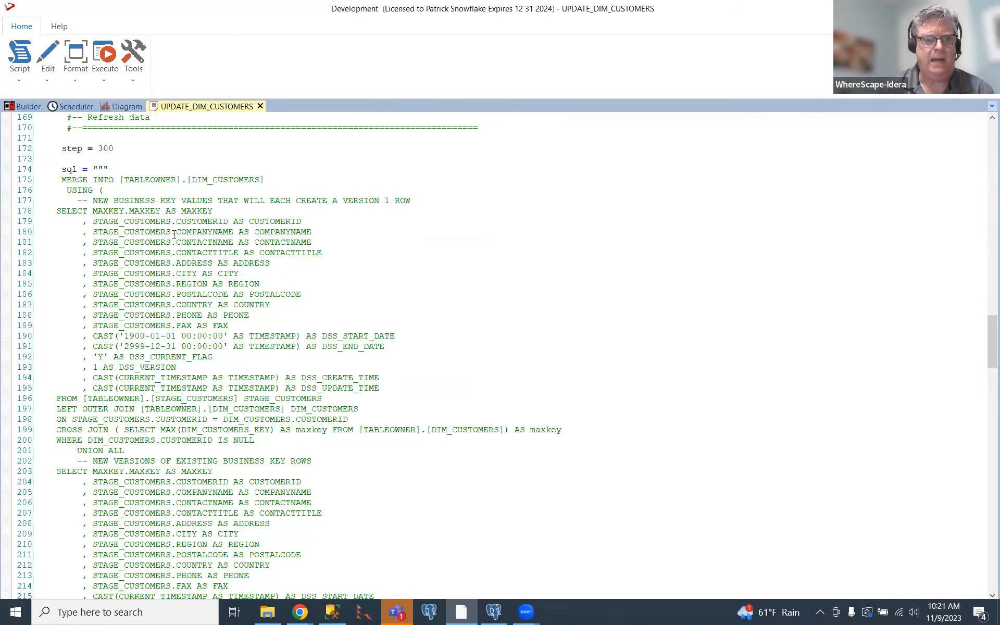
{"action": "scroll", "coordinate": [174, 235], "scroll_direction": "down", "scroll_amount": 20}
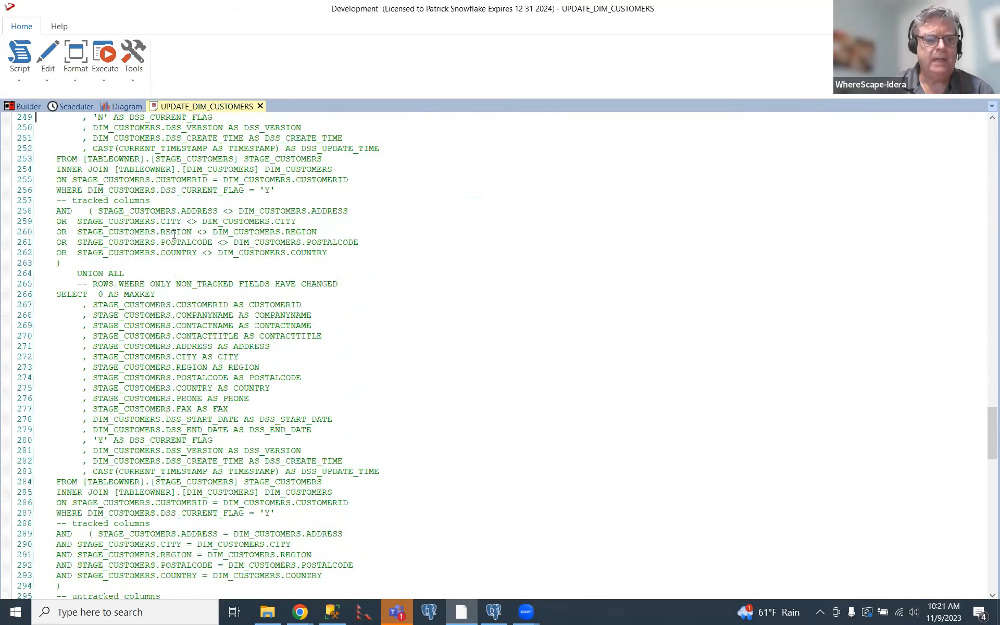
{"action": "scroll", "coordinate": [174, 235], "scroll_direction": "down", "scroll_amount": 20}
{"action": "scroll", "coordinate": [174, 235], "scroll_direction": "down", "scroll_amount": 11}
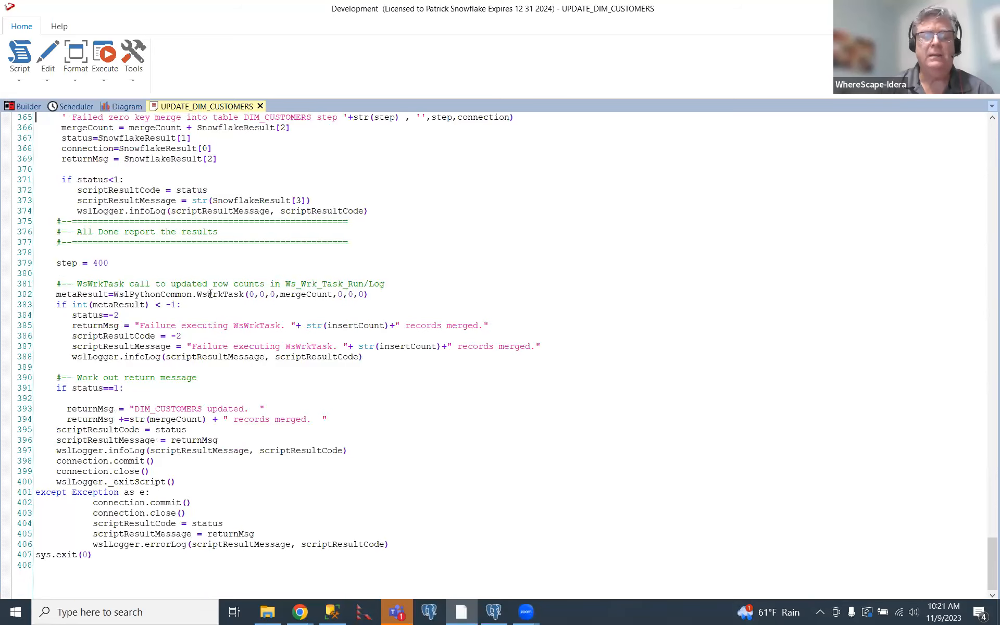
{"action": "scroll", "coordinate": [211, 294], "scroll_direction": "up", "scroll_amount": 20}
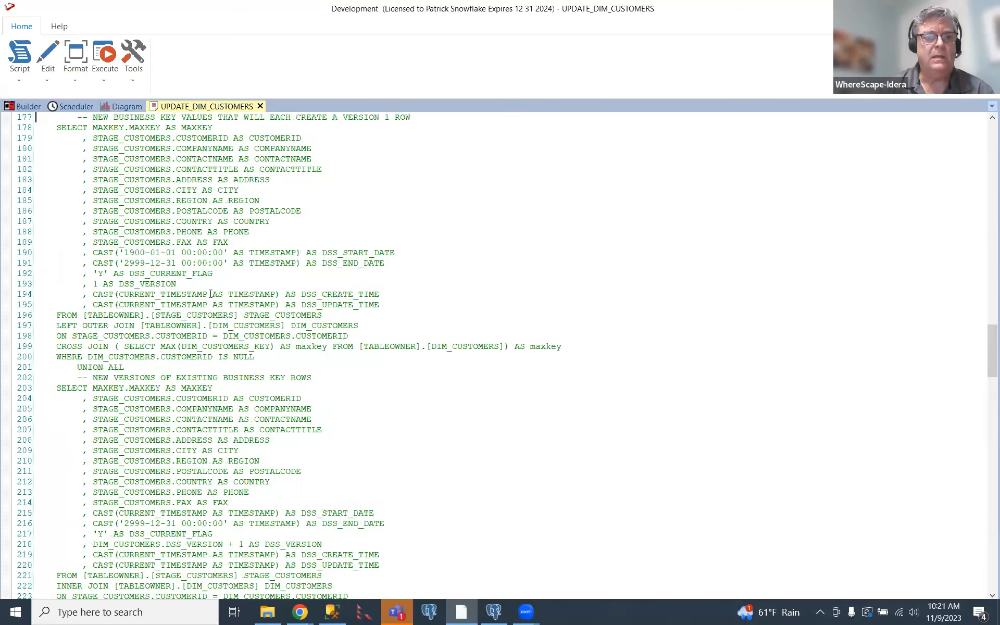
{"action": "scroll", "coordinate": [210, 295], "scroll_direction": "up", "scroll_amount": 16}
{"action": "left_click", "coordinate": [260, 106]}
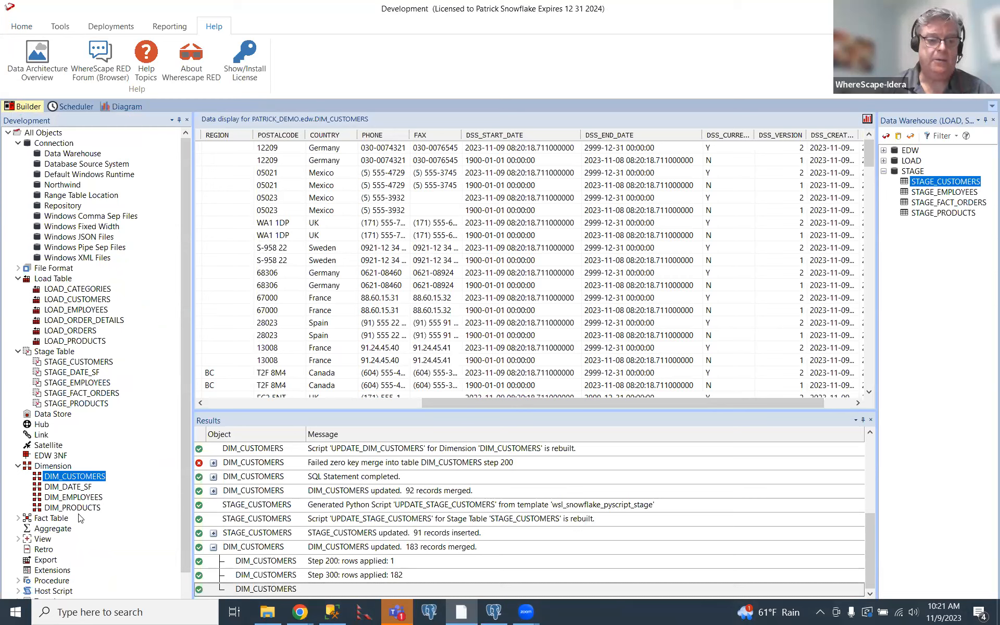
Create the HTML documentation in C:\temp titled Data Warehouse, sorted by column order, with diagram shadows and load table impact analysis.
{"action": "left_click", "coordinate": [18, 517]}
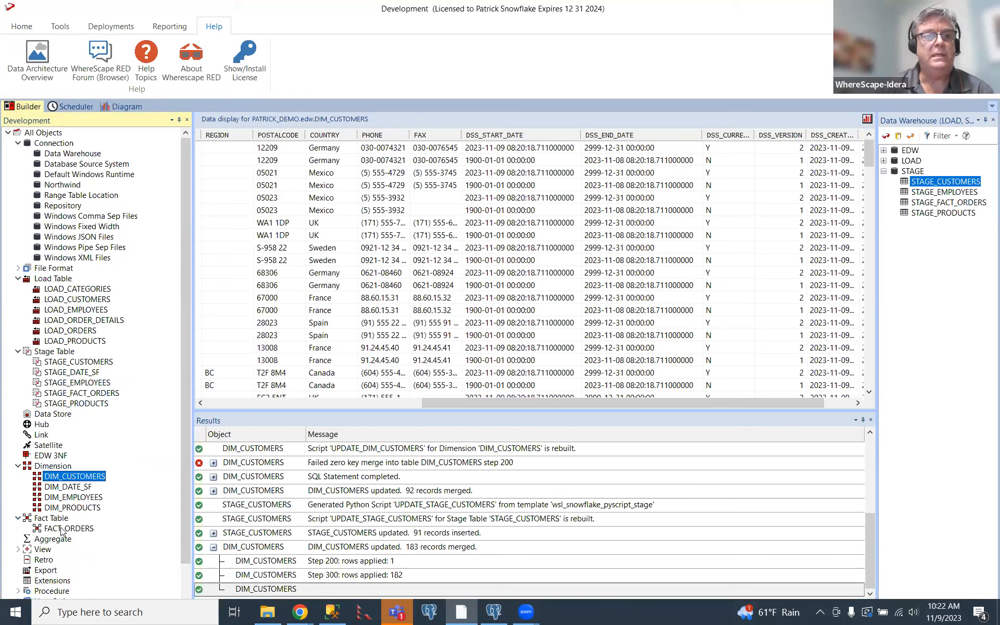
{"action": "left_click", "coordinate": [185, 29]}
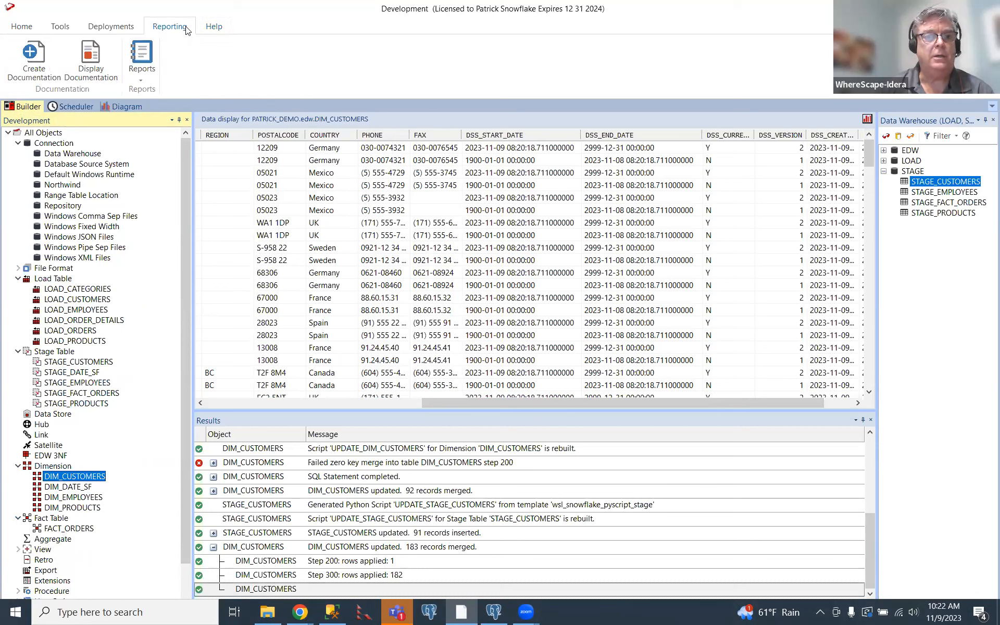
{"action": "left_click", "coordinate": [31, 66]}
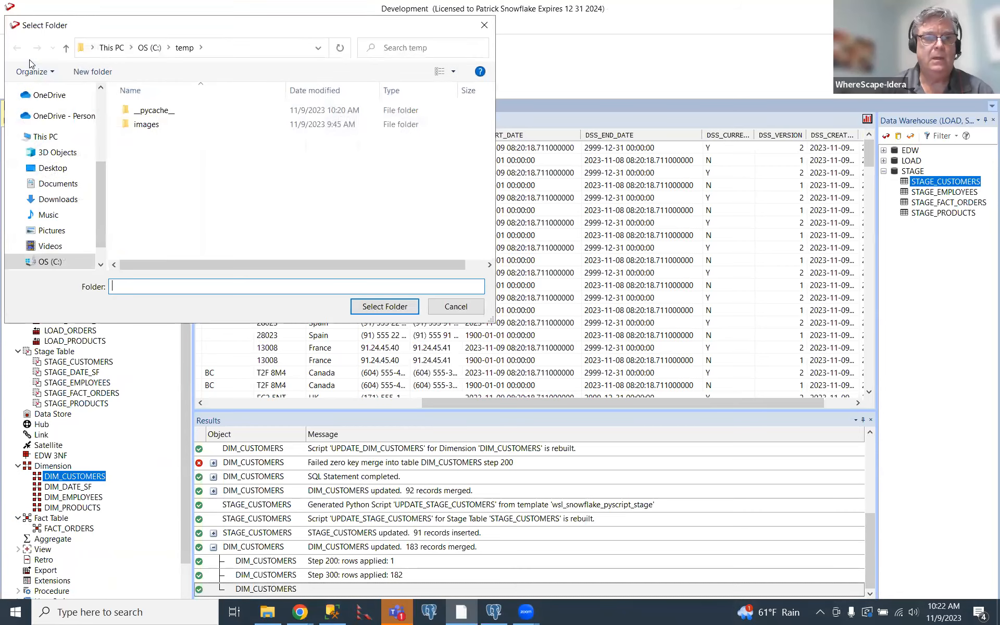
{"action": "left_click", "coordinate": [397, 311]}
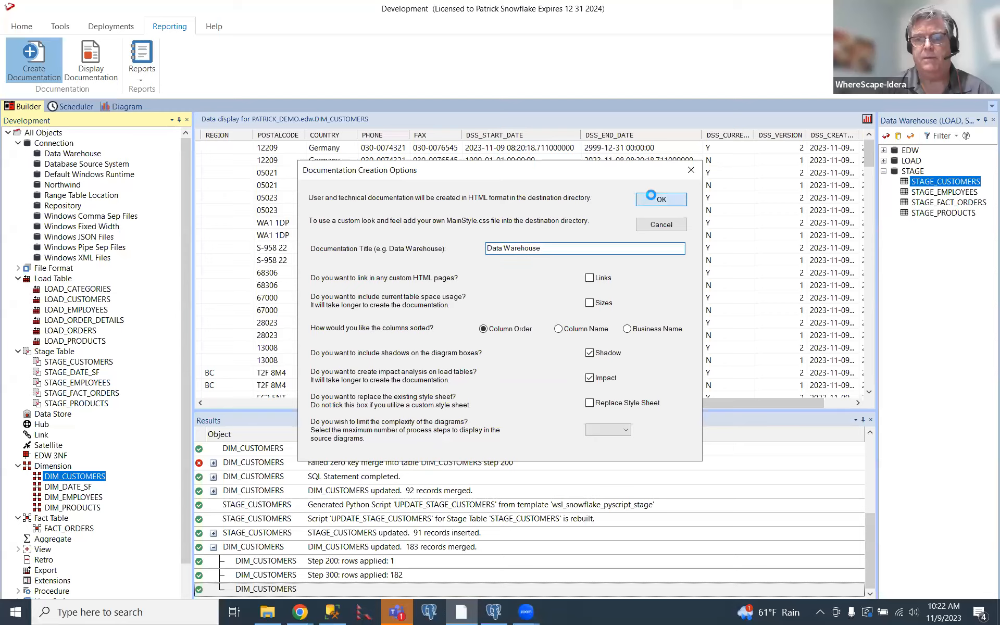
{"action": "left_click", "coordinate": [657, 199]}
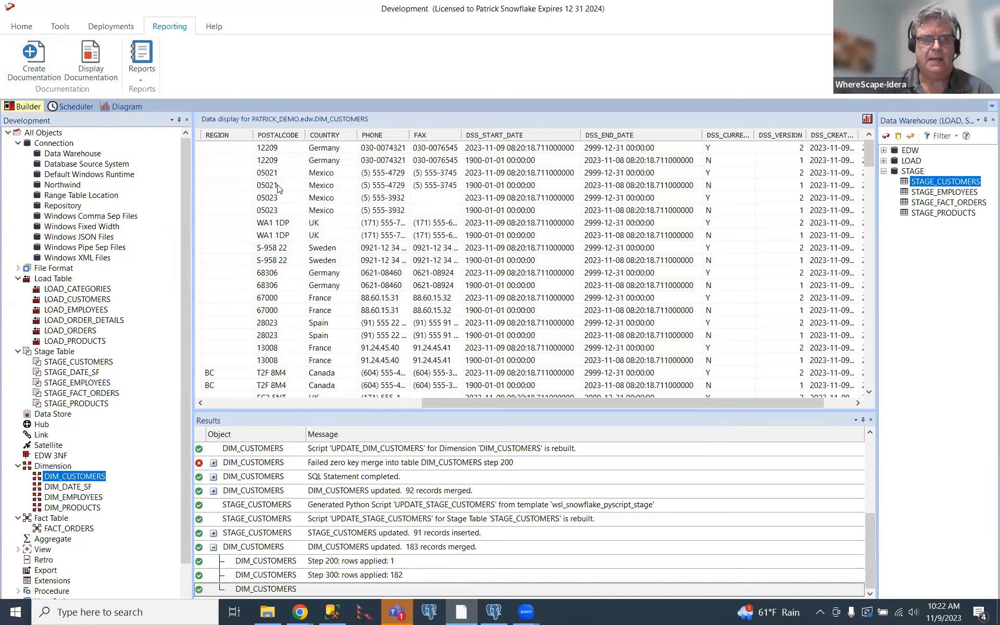
Display the generated documentation and examine the concept, grain and table definition of DIM_CUSTOMERS in the user documentation.
{"action": "left_click", "coordinate": [96, 57]}
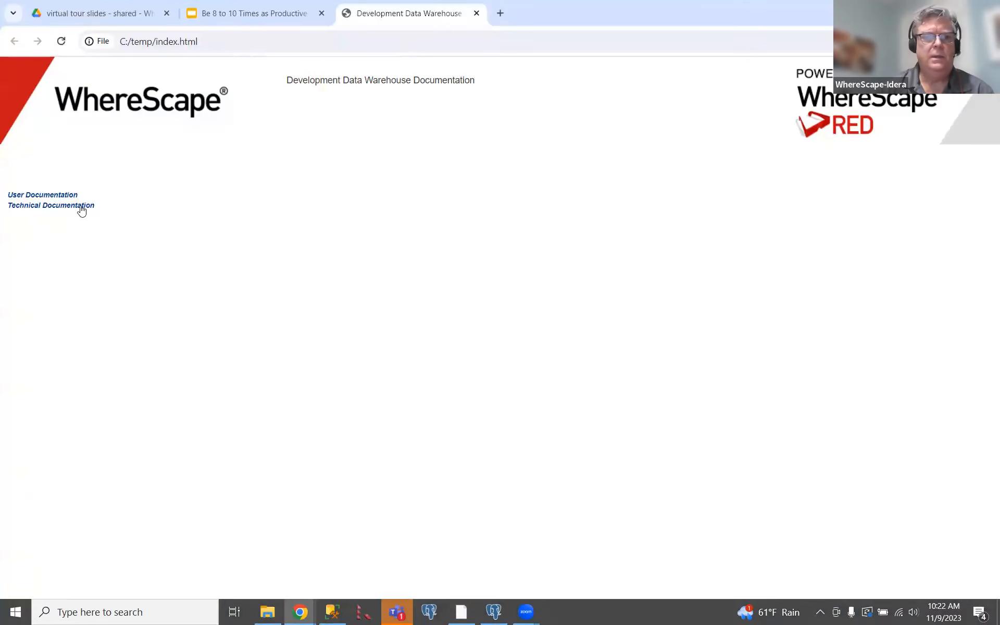
{"action": "left_click", "coordinate": [71, 194]}
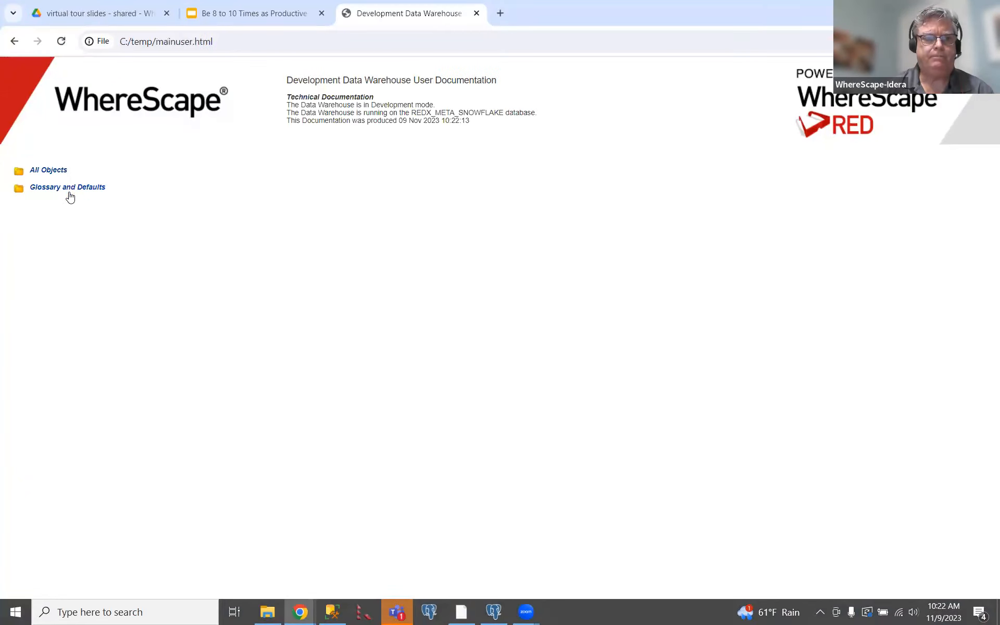
{"action": "left_click", "coordinate": [54, 172]}
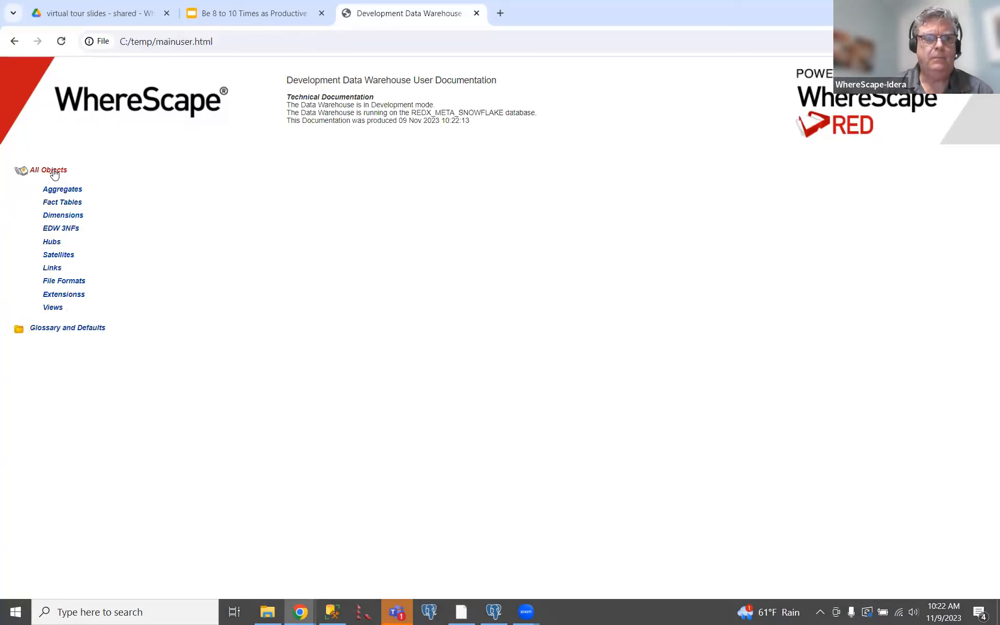
{"action": "left_click", "coordinate": [61, 216]}
{"action": "left_click", "coordinate": [80, 245]}
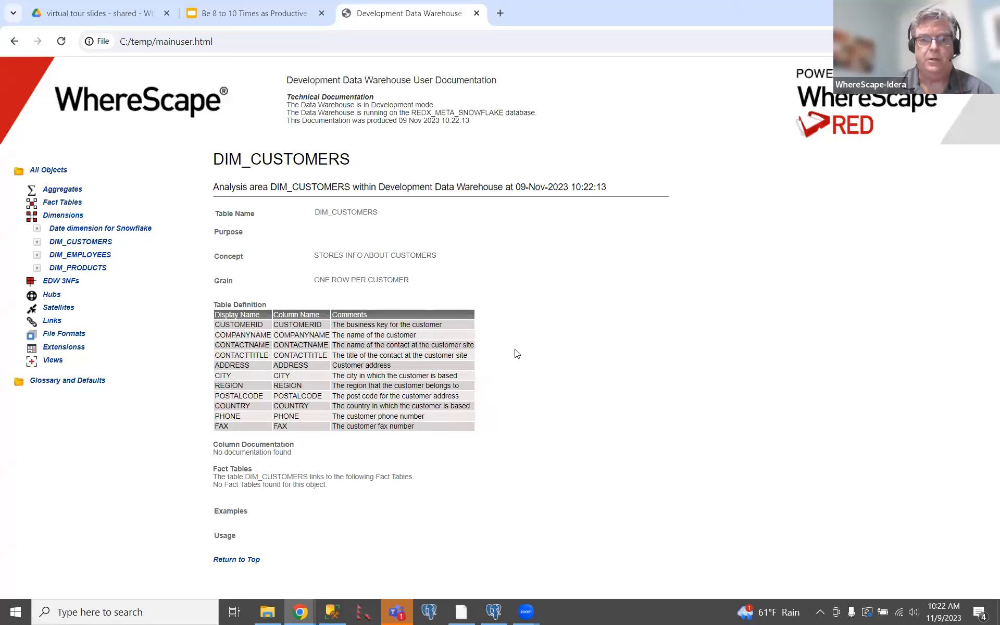
{"action": "left_click_drag", "start_coordinate": [353, 255], "coordinate": [421, 245]}
{"action": "left_click", "coordinate": [359, 283]}
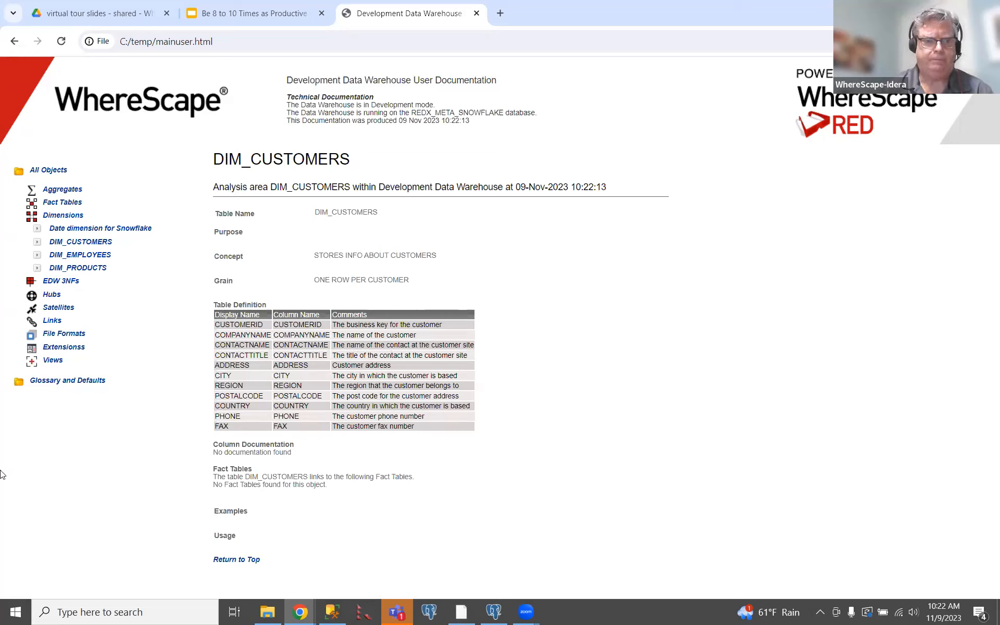
Open the glossary in the user documentation and examine its business terms, analysis areas and comments.
{"action": "left_click", "coordinate": [89, 383]}
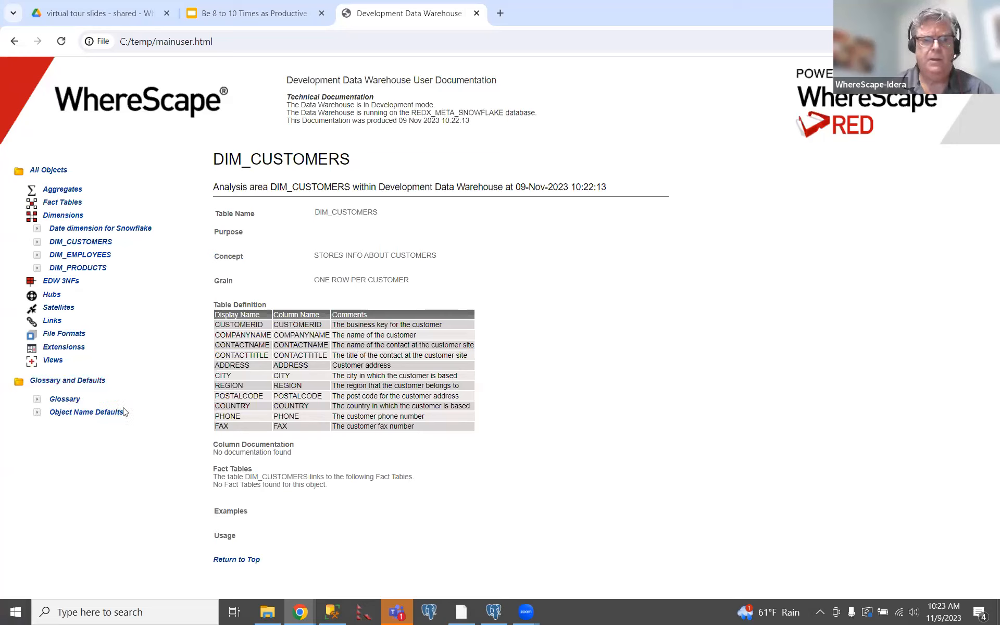
{"action": "left_click", "coordinate": [65, 399]}
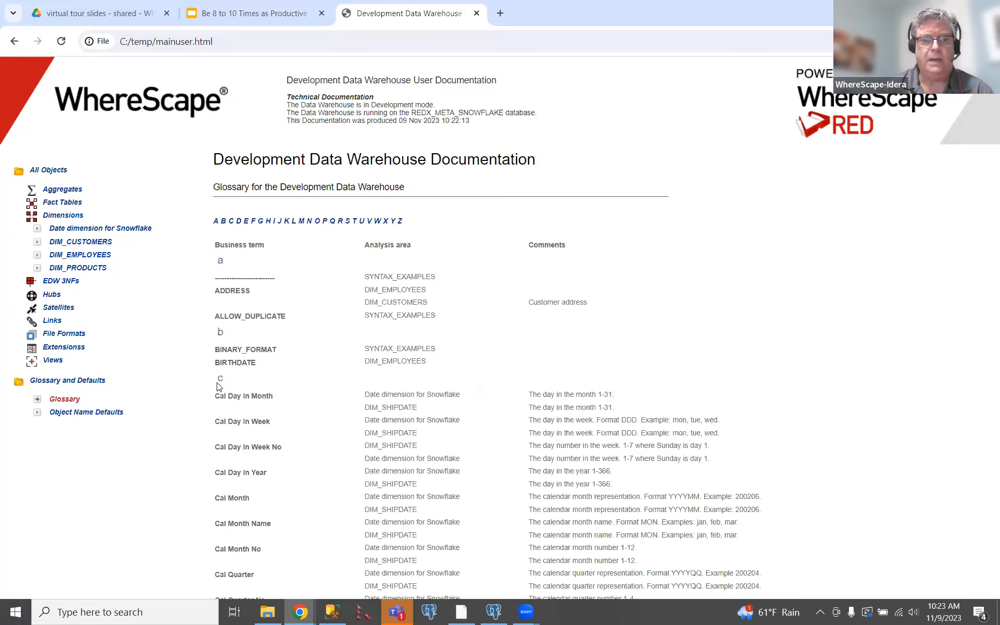
{"action": "scroll", "coordinate": [311, 379], "scroll_direction": "down", "scroll_amount": 15}
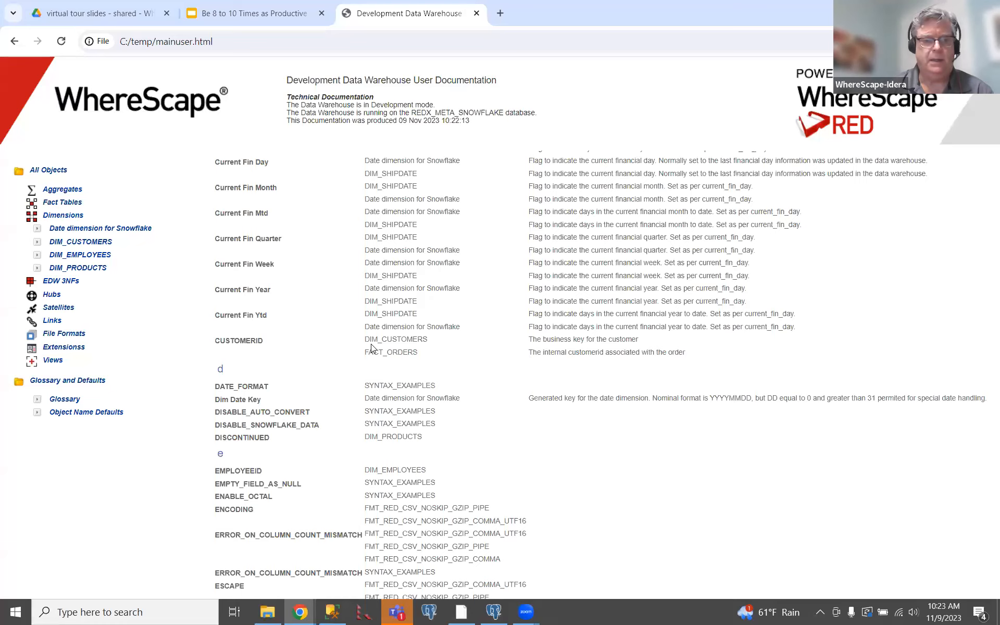
{"action": "scroll", "coordinate": [370, 344], "scroll_direction": "up", "scroll_amount": 12}
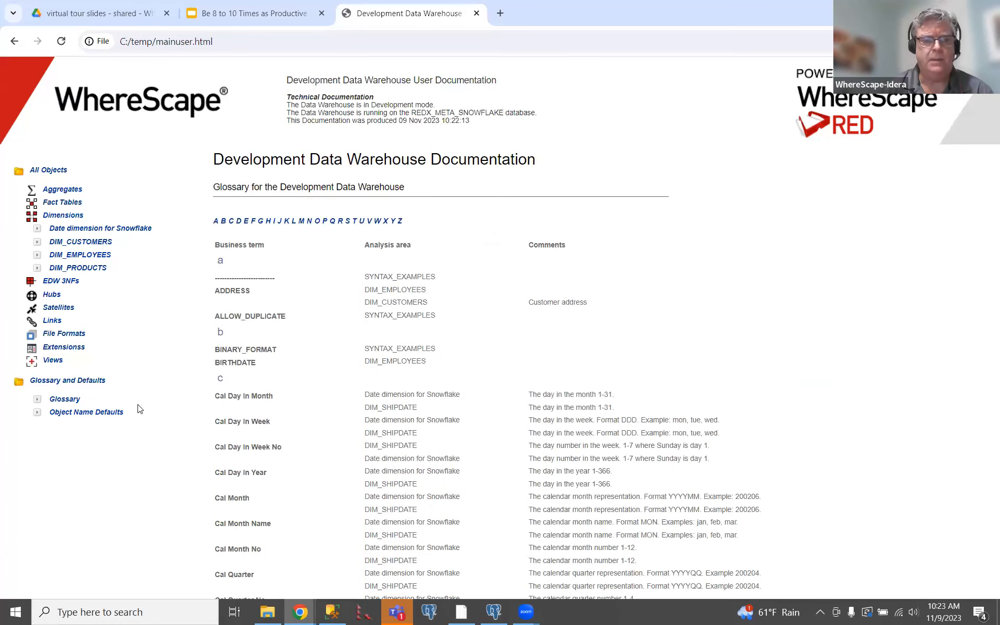
Switch to the technical documentation and examine DIM_CUSTOMERS' description, columns, transformations, source diagram and extended properties.
{"action": "left_click", "coordinate": [331, 96]}
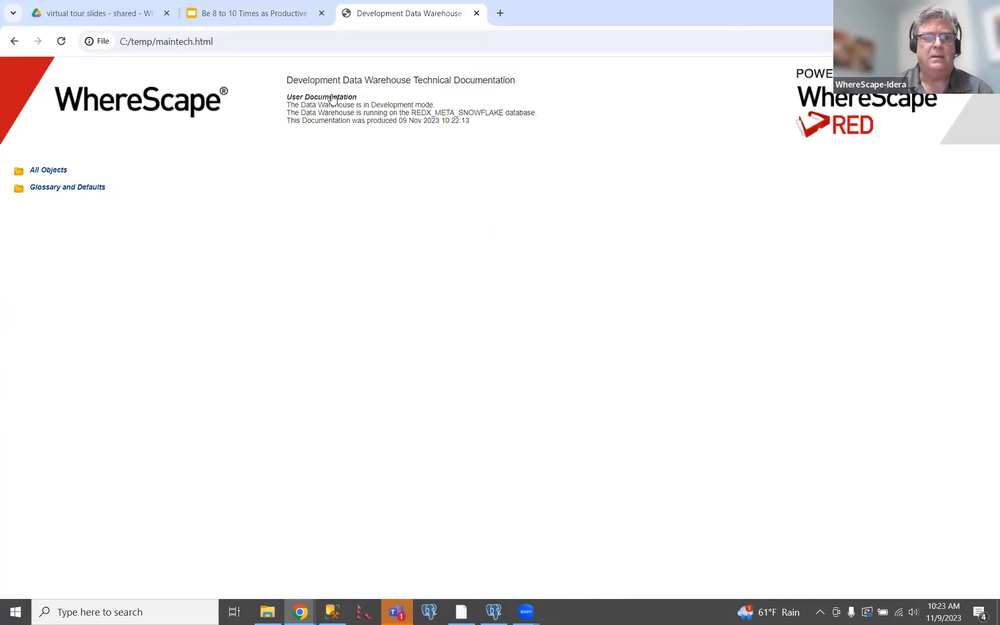
{"action": "left_click", "coordinate": [56, 171]}
{"action": "left_click", "coordinate": [60, 215]}
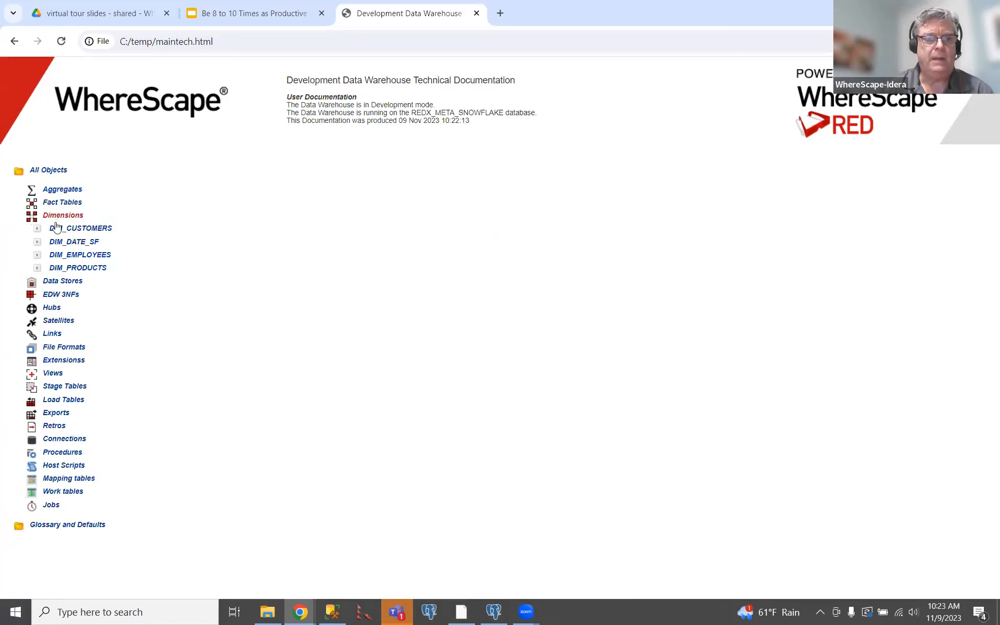
{"action": "left_click", "coordinate": [56, 229]}
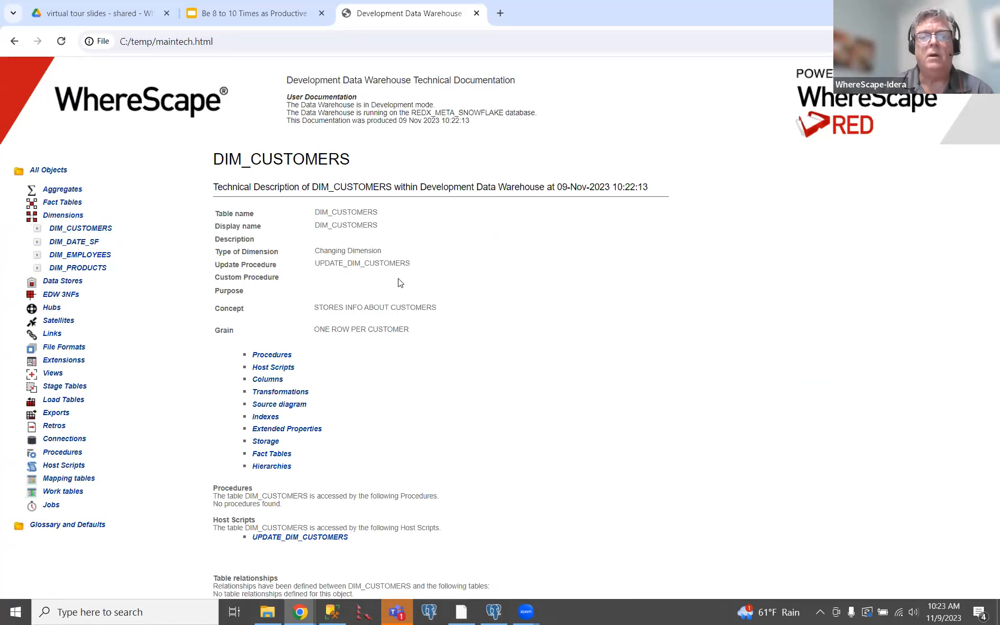
{"action": "scroll", "coordinate": [368, 302], "scroll_direction": "down", "scroll_amount": 2}
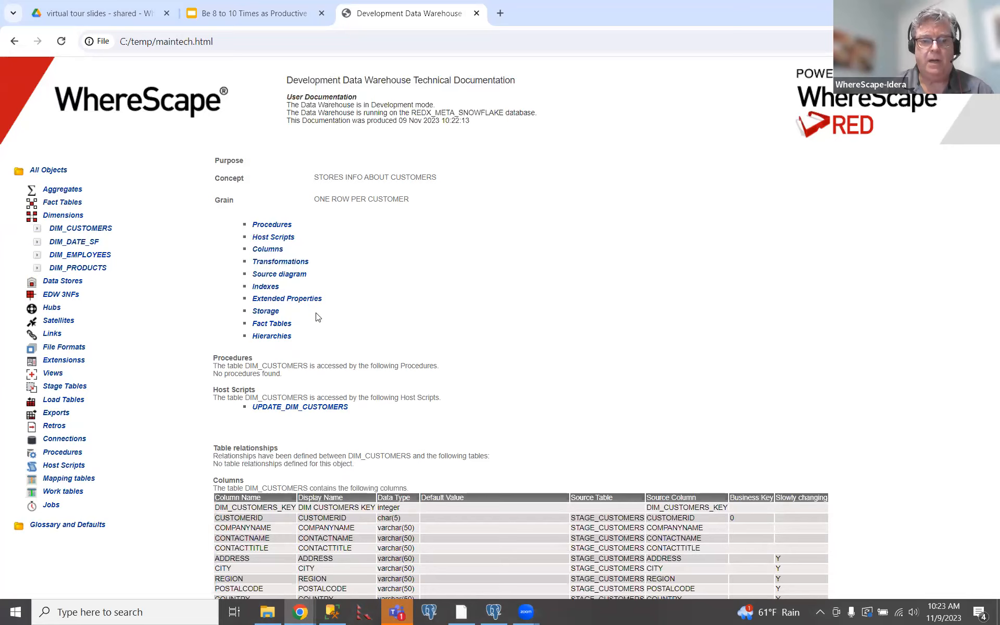
{"action": "scroll", "coordinate": [318, 318], "scroll_direction": "down", "scroll_amount": 5}
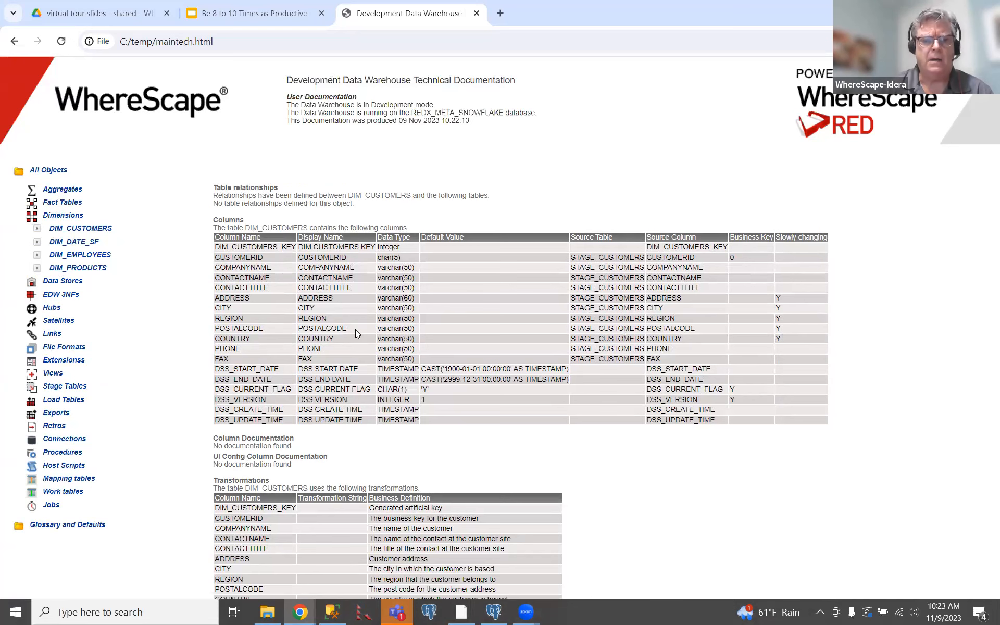
{"action": "scroll", "coordinate": [355, 333], "scroll_direction": "down", "scroll_amount": 4}
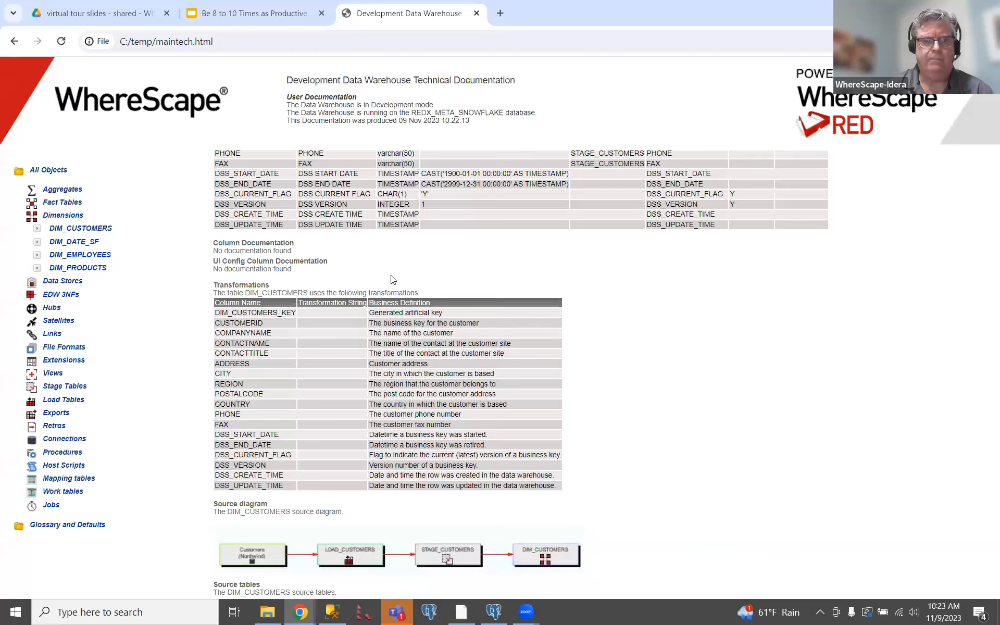
{"action": "scroll", "coordinate": [393, 280], "scroll_direction": "down", "scroll_amount": 2}
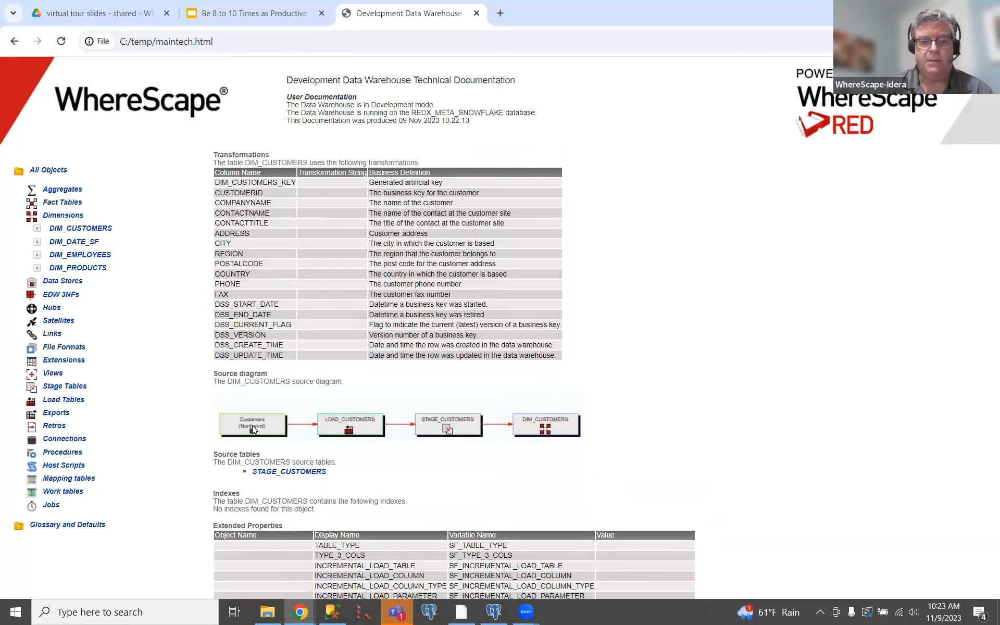
{"action": "scroll", "coordinate": [252, 425], "scroll_direction": "down", "scroll_amount": 4}
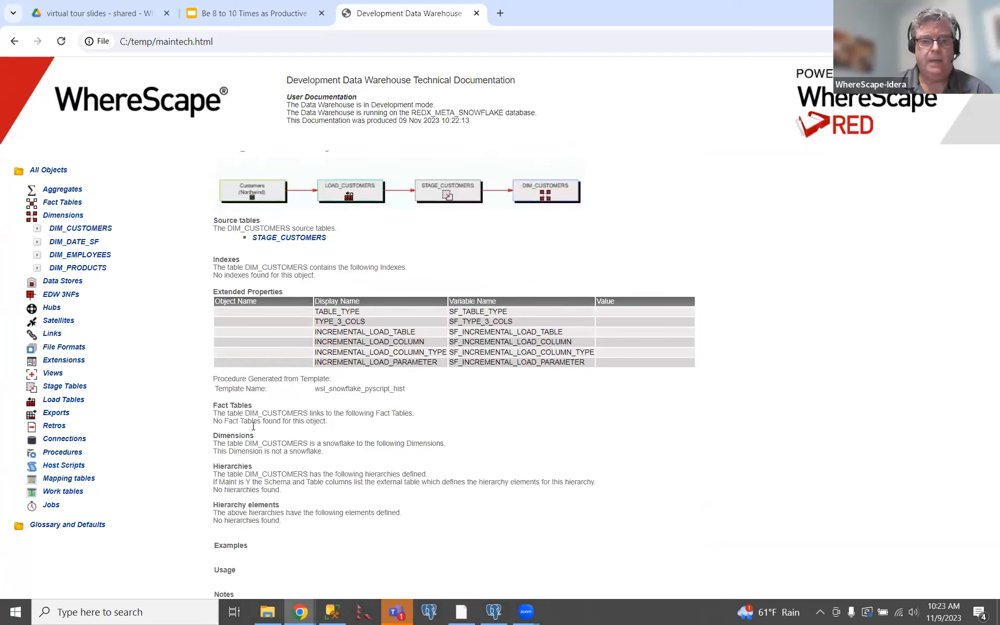
{"action": "scroll", "coordinate": [258, 411], "scroll_direction": "up", "scroll_amount": 10}
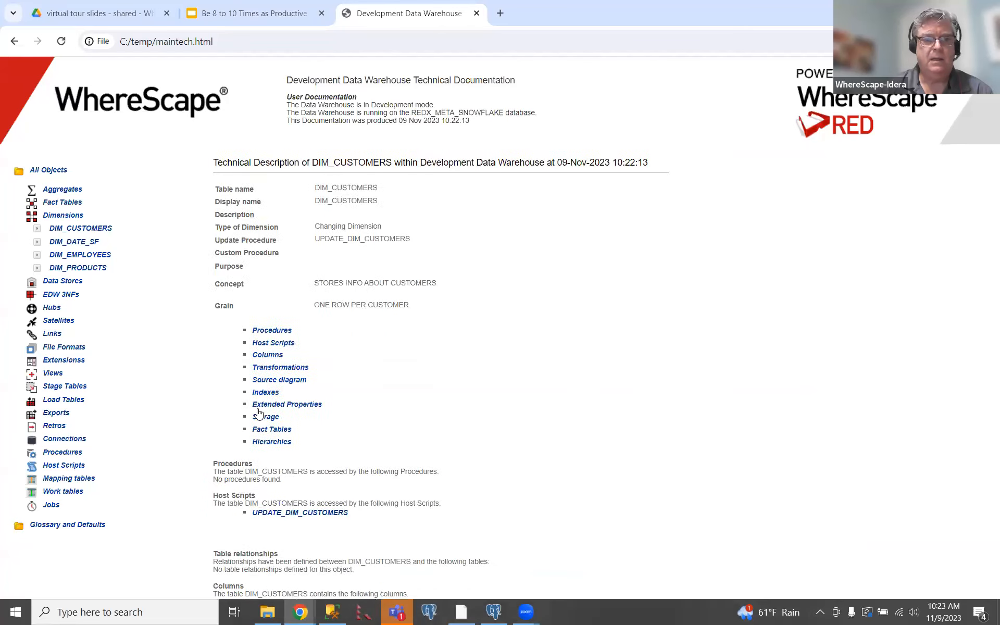
Review the DIM_CUSTOMERS column list and open the documented UPDATE_DIM_CUSTOMERS host script to examine its Python code.
{"action": "left_click", "coordinate": [273, 356]}
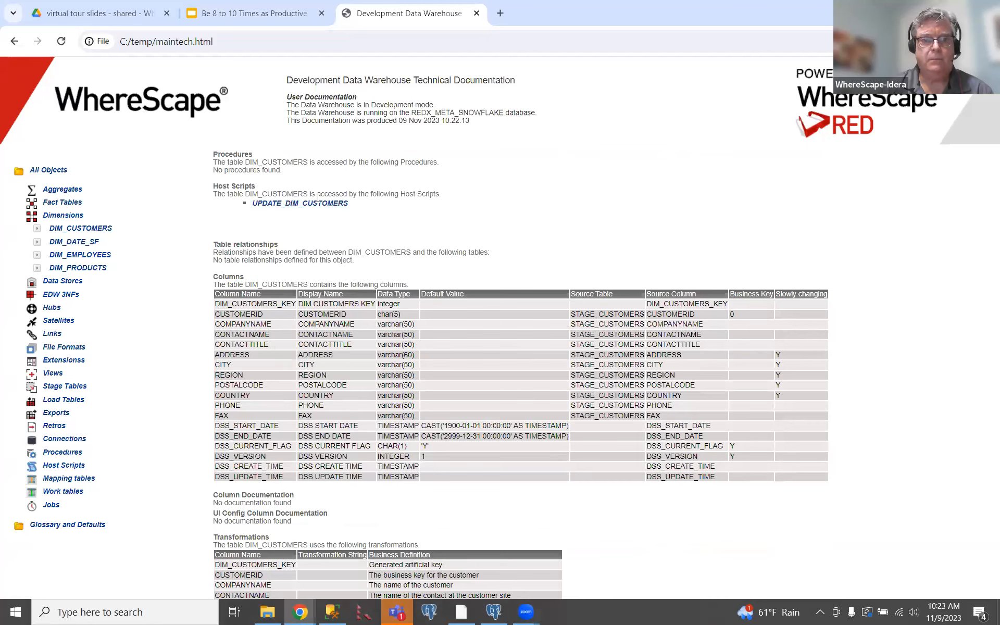
{"action": "left_click", "coordinate": [314, 204]}
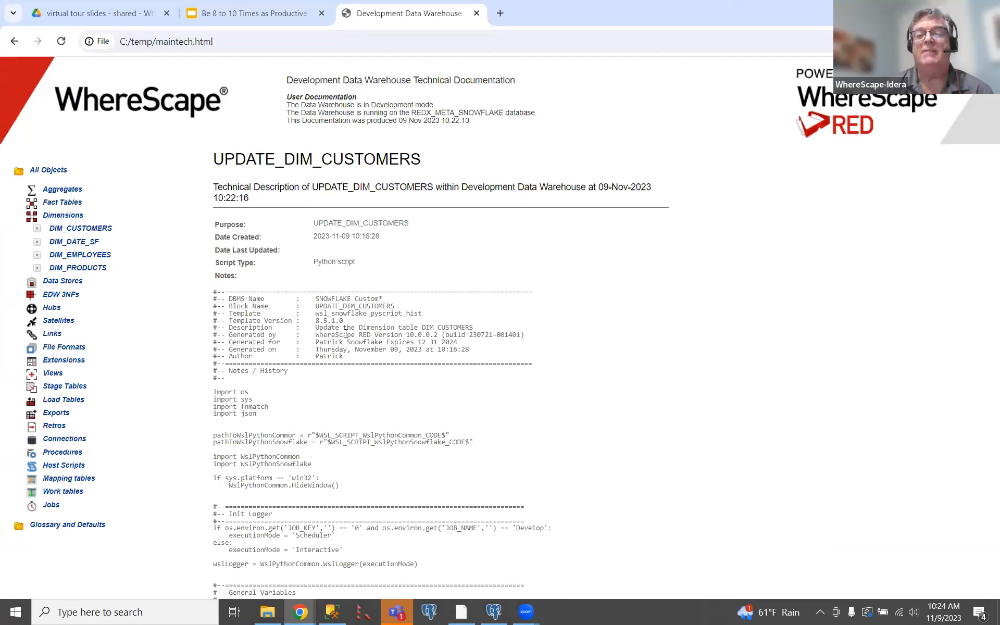
{"action": "scroll", "coordinate": [346, 333], "scroll_direction": "down", "scroll_amount": 15}
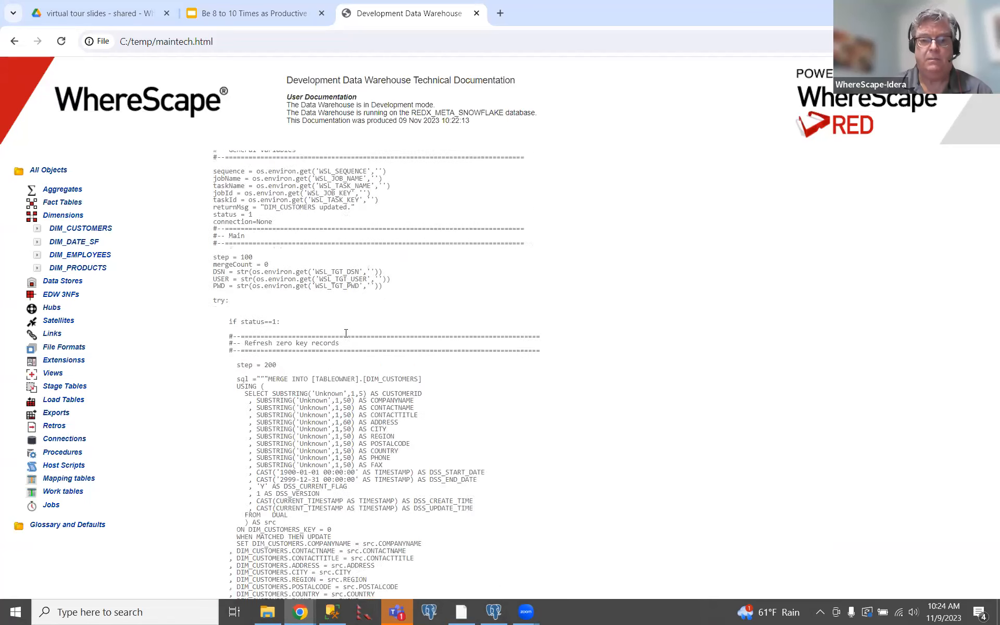
{"action": "scroll", "coordinate": [345, 333], "scroll_direction": "down", "scroll_amount": 13}
{"action": "scroll", "coordinate": [346, 333], "scroll_direction": "up", "scroll_amount": 19}
{"action": "scroll", "coordinate": [345, 334], "scroll_direction": "up", "scroll_amount": 10}
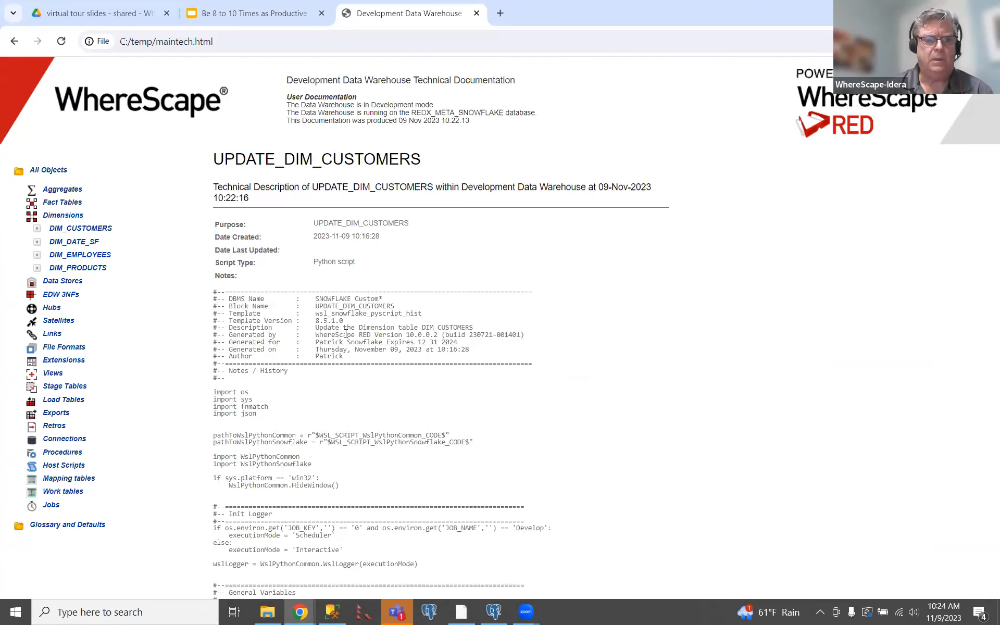
Open the technical description of the FACT_ORDERS fact table and examine its star schema and source diagrams.
{"action": "left_click", "coordinate": [75, 204]}
{"action": "left_click", "coordinate": [73, 218]}
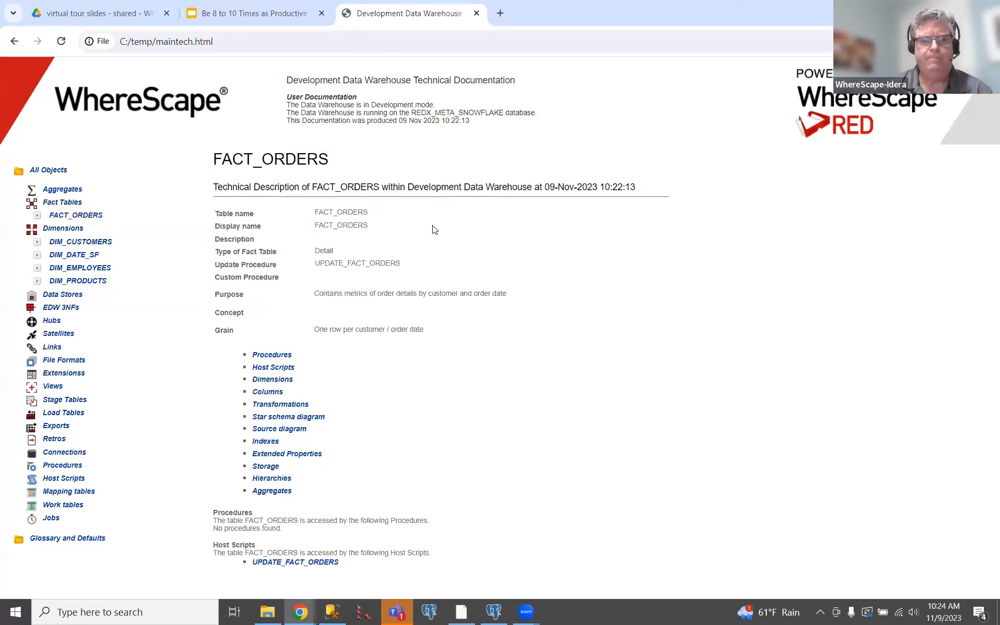
{"action": "scroll", "coordinate": [343, 371], "scroll_direction": "down", "scroll_amount": 15}
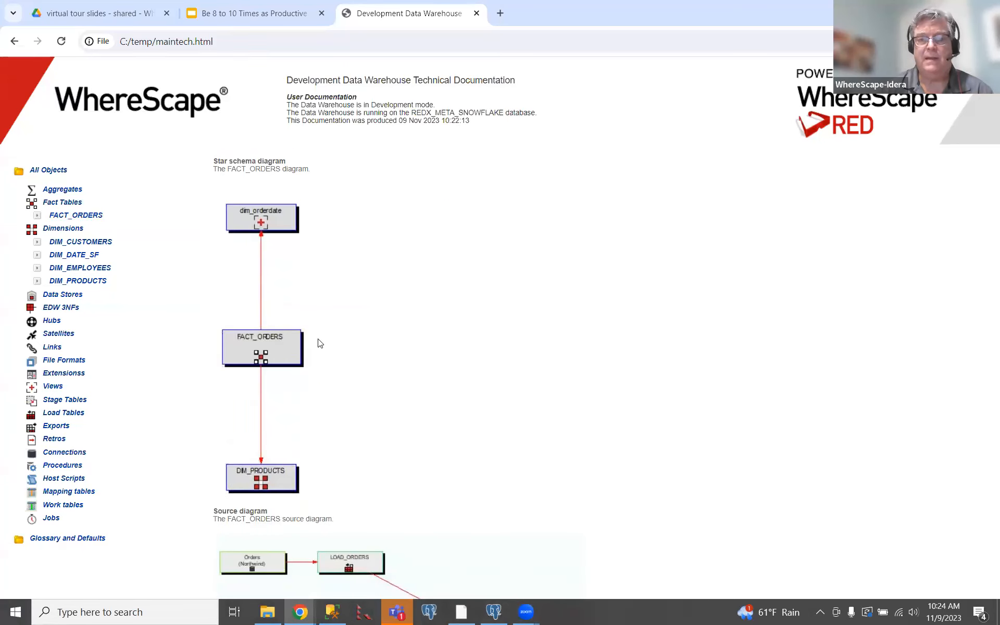
{"action": "scroll", "coordinate": [414, 316], "scroll_direction": "down", "scroll_amount": 2}
{"action": "scroll", "coordinate": [414, 316], "scroll_direction": "down", "scroll_amount": 3}
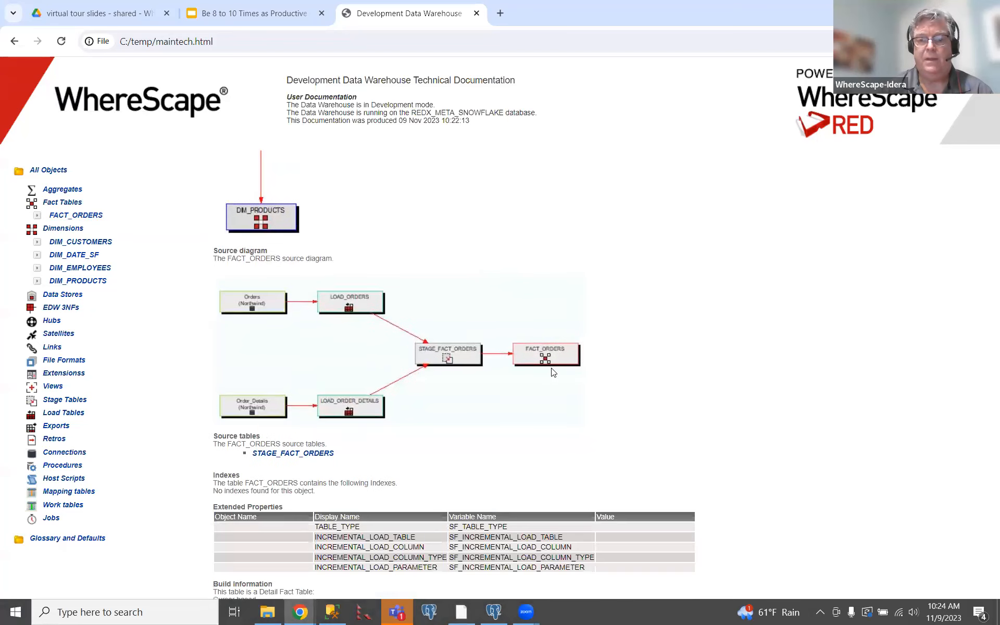